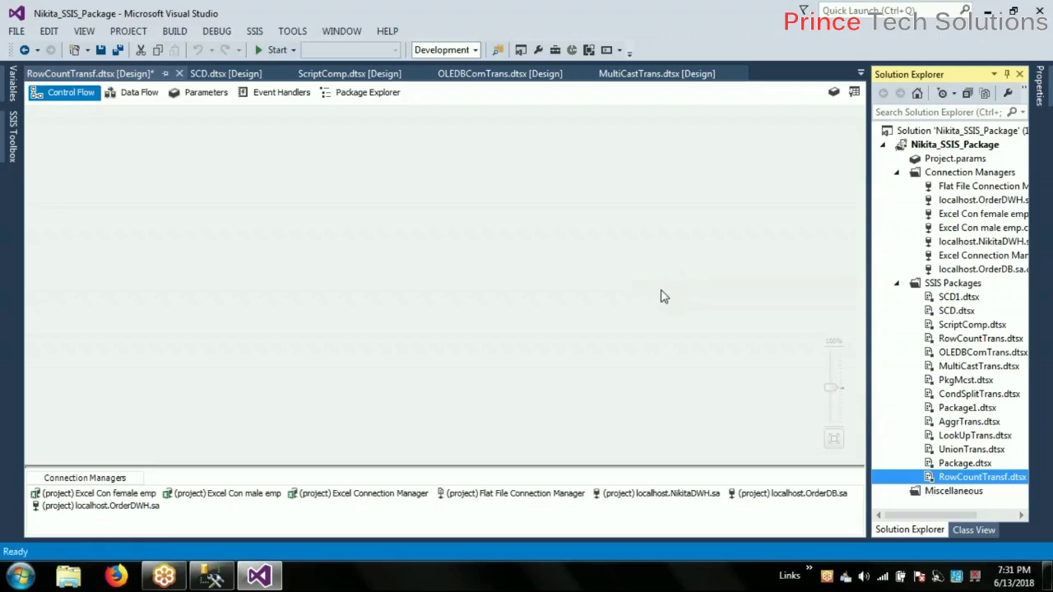
Step: Add a Data Flow Task to the RowCountTransf.dtsx control flow and open it for editing
left_click(219, 237)
left_click(12, 135)
left_click_drag(107, 108, 378, 210)
double_click(386, 211)
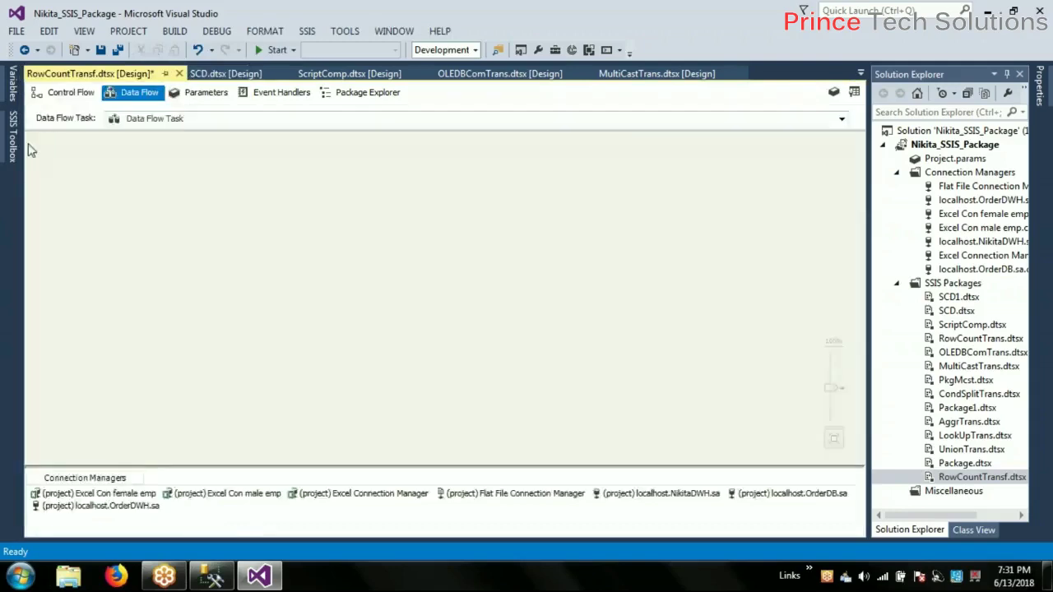
Step: Add an OLE DB Source to the data flow and place it near the canvas's upper-left area
left_click(12, 142)
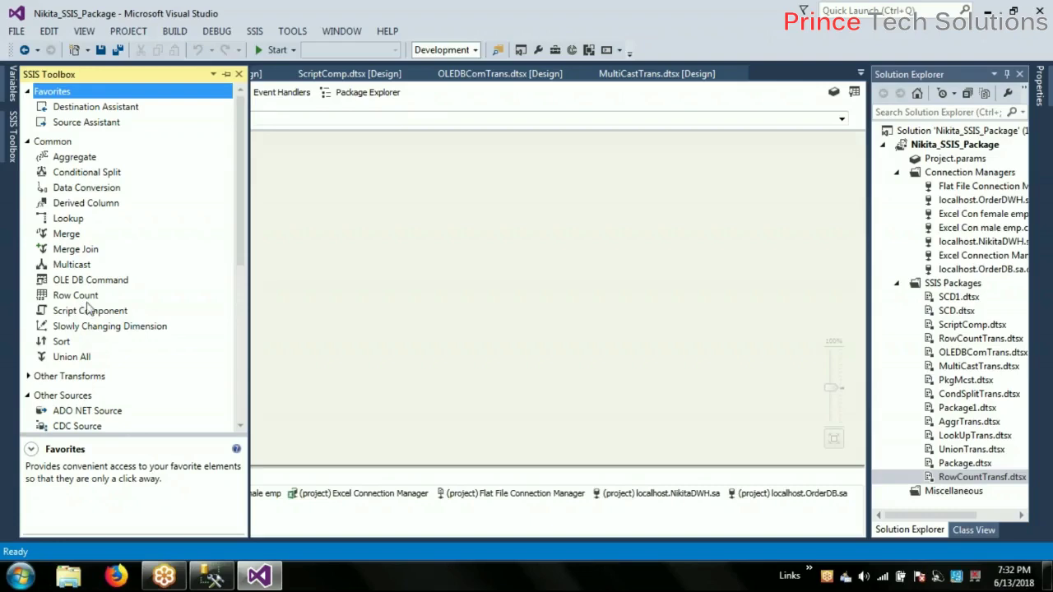
left_click(389, 272)
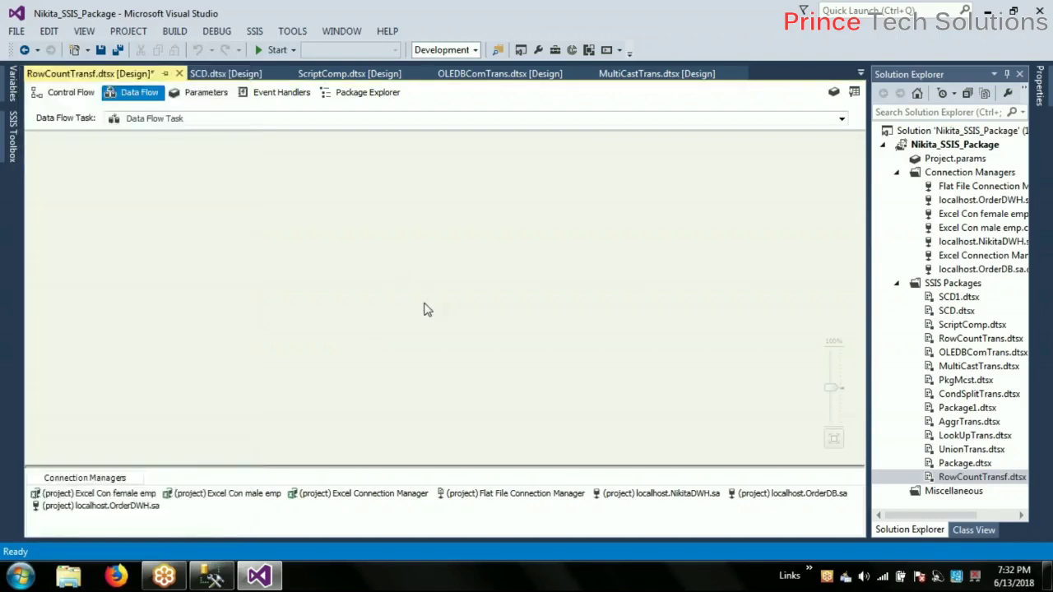
left_click(10, 164)
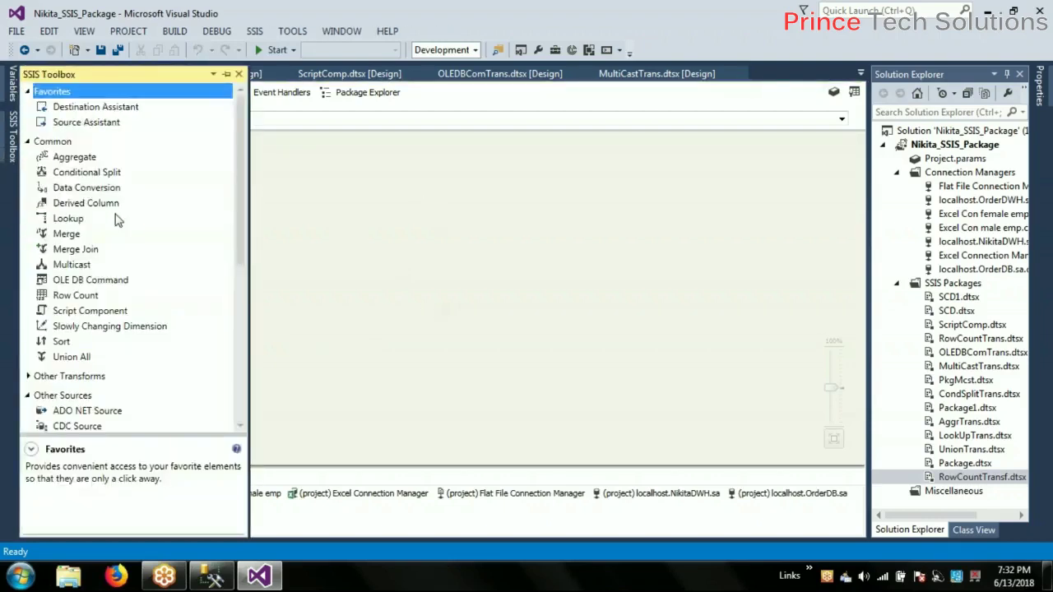
scroll(86, 337, "down", 6)
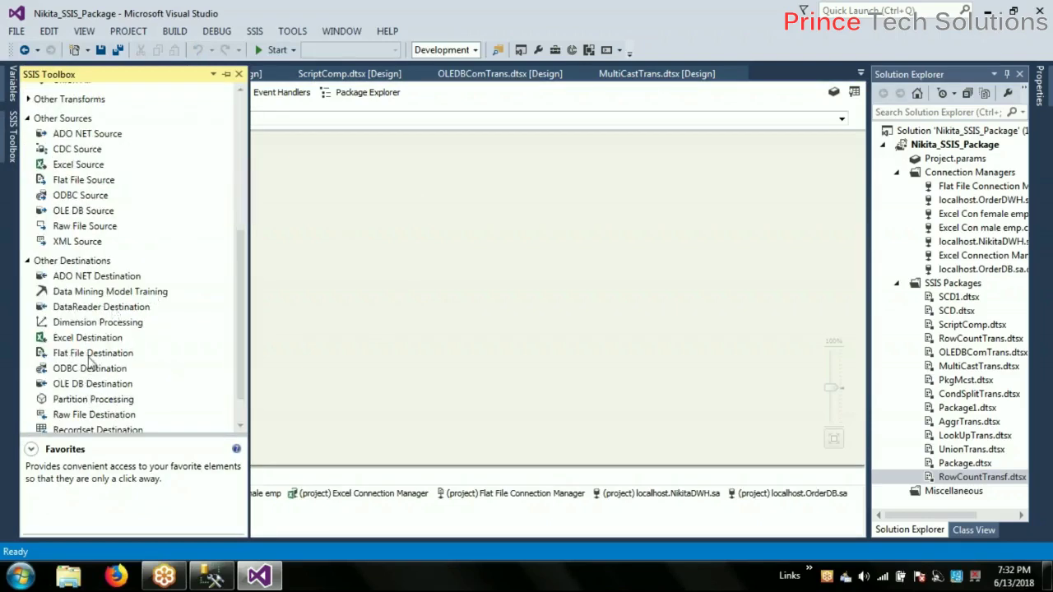
scroll(90, 337, "up", 3)
scroll(90, 338, "up", 1)
scroll(91, 337, "down", 5)
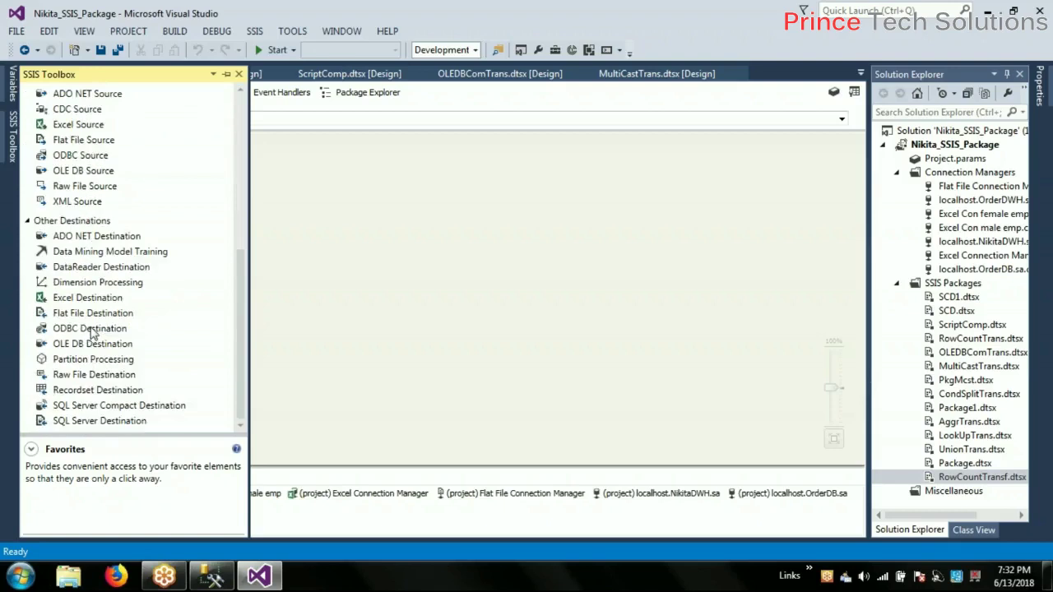
left_click(28, 221)
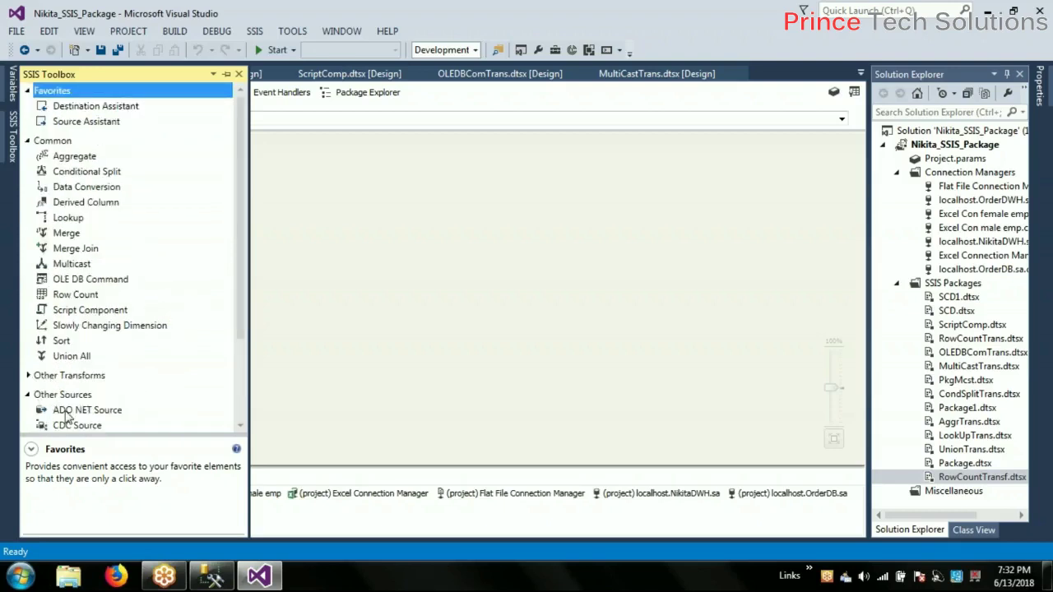
scroll(74, 411, "down", 3)
left_click_drag(82, 357, 348, 214)
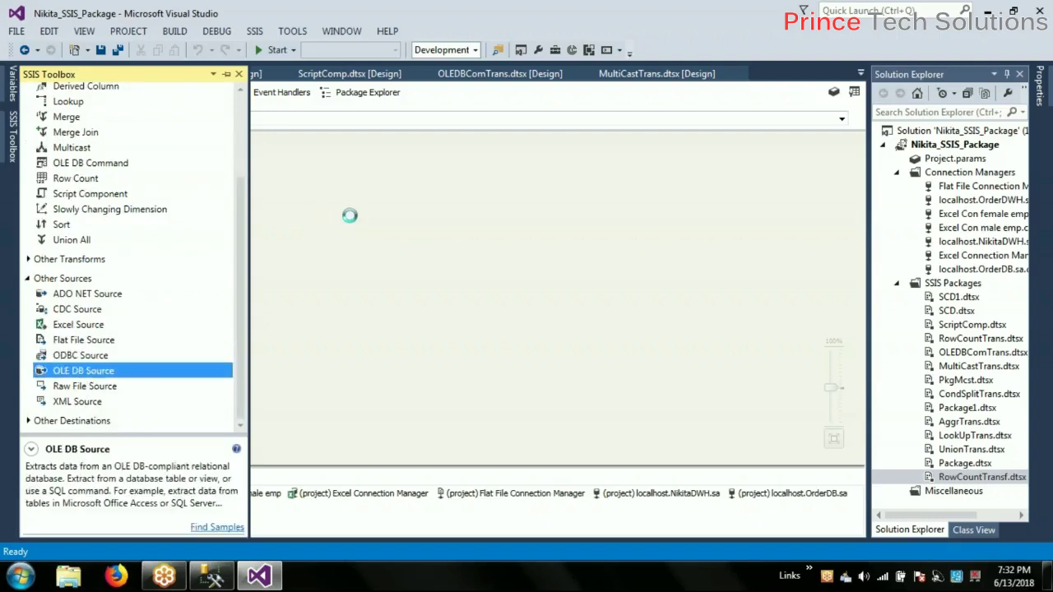
left_click_drag(336, 222, 171, 201)
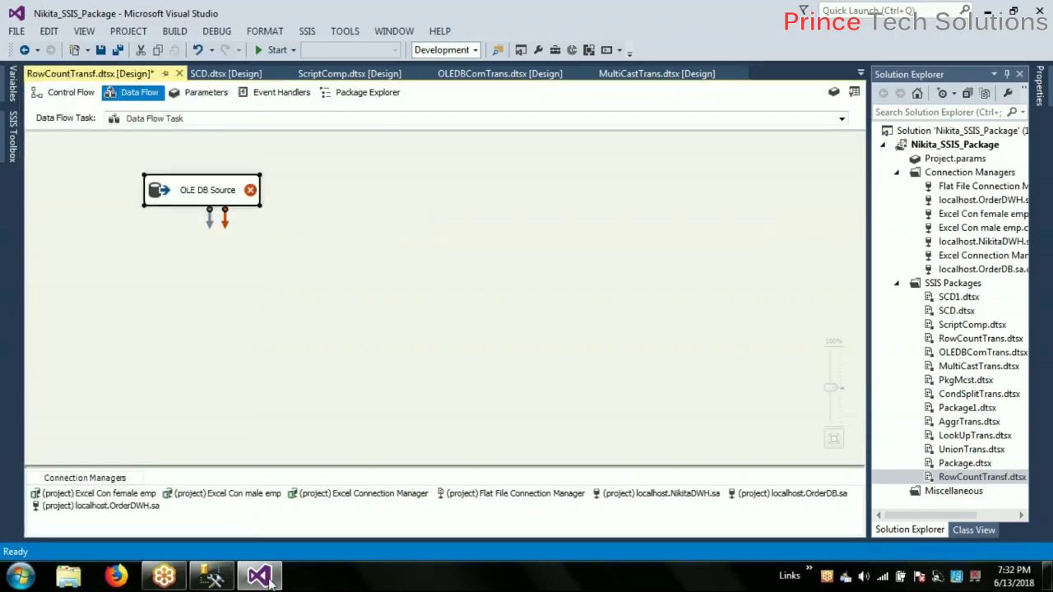
Step: Switch to SQL Server Management Studio and view the top 1000 rows of dbo.tblTransaction in the OrderDB database
left_click(215, 579)
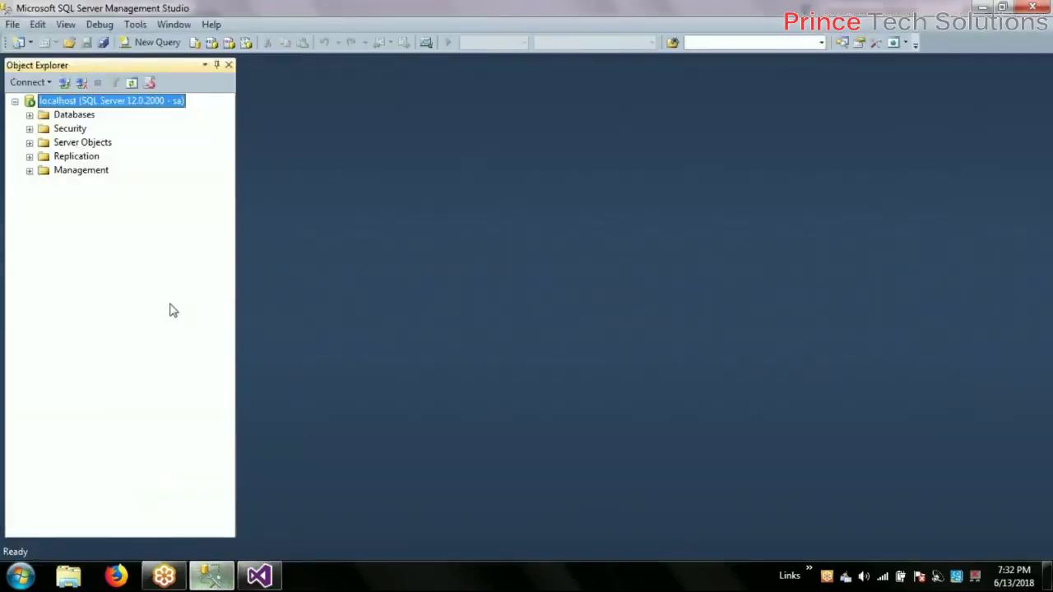
left_click(30, 116)
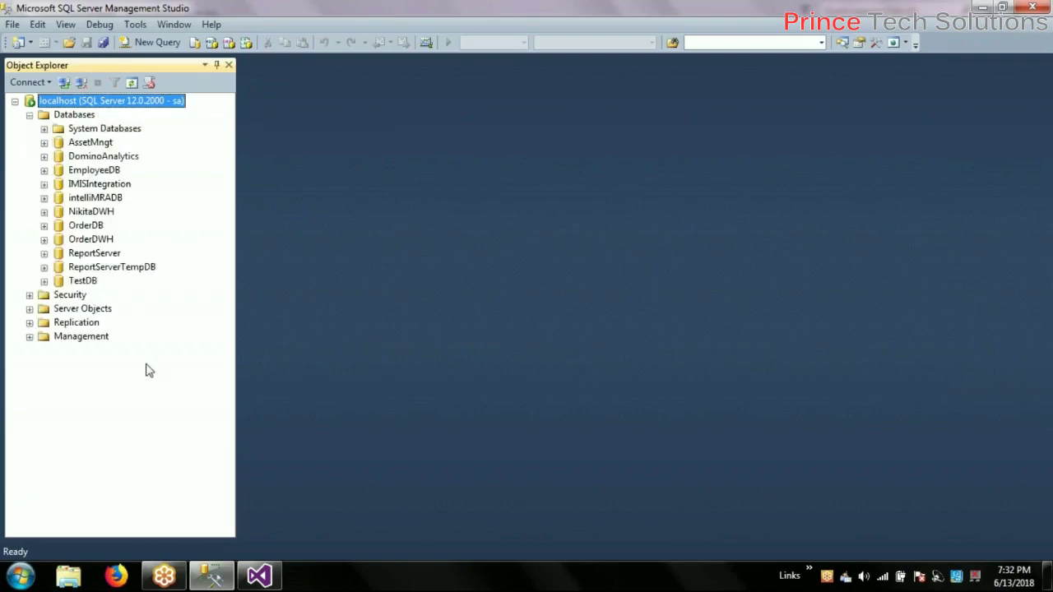
left_click(44, 227)
left_click(59, 254)
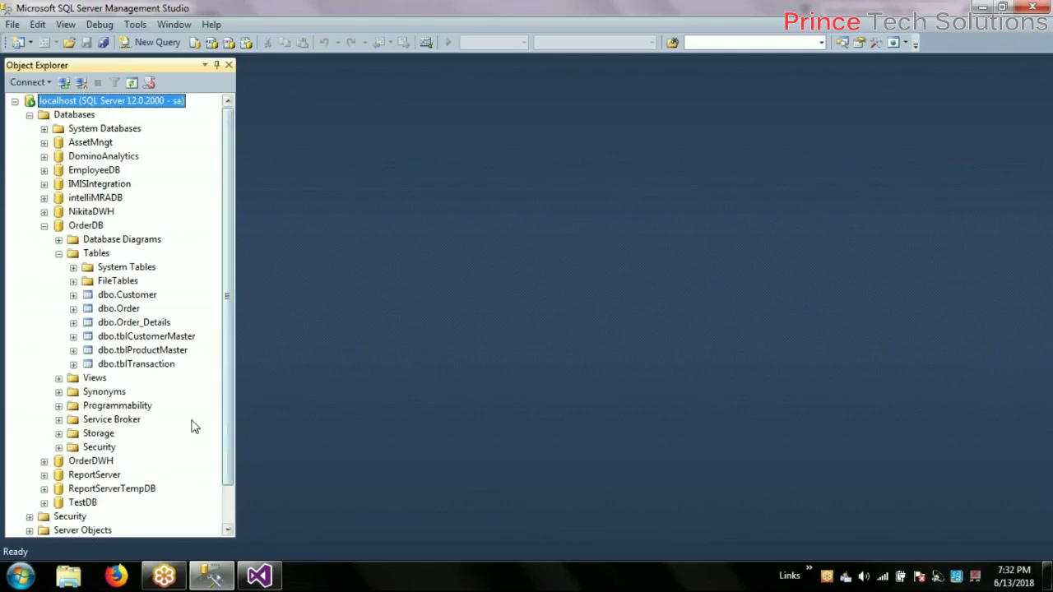
left_click(156, 370)
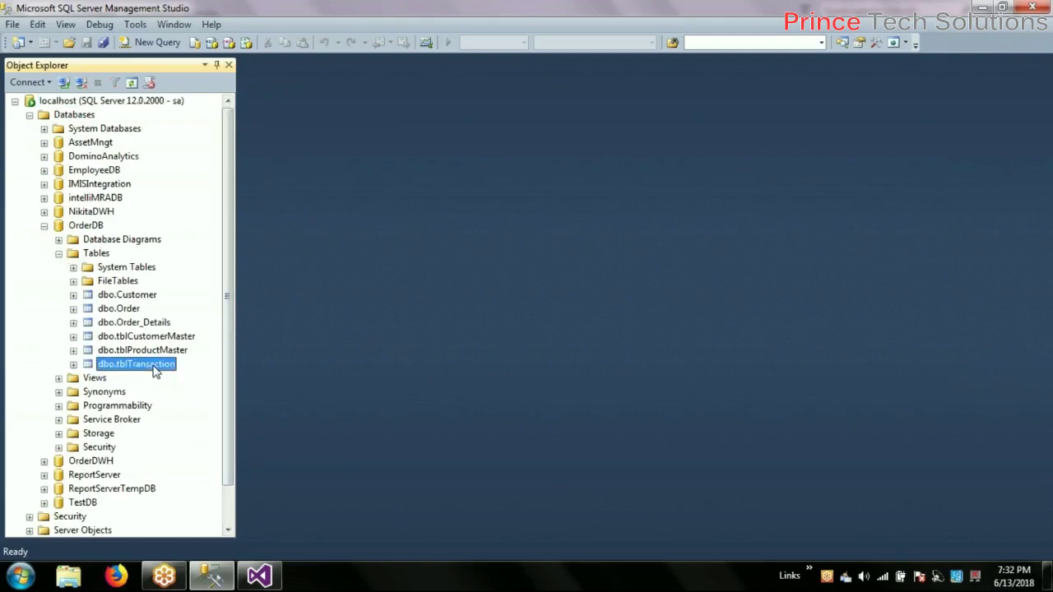
right_click(156, 370)
left_click(248, 317)
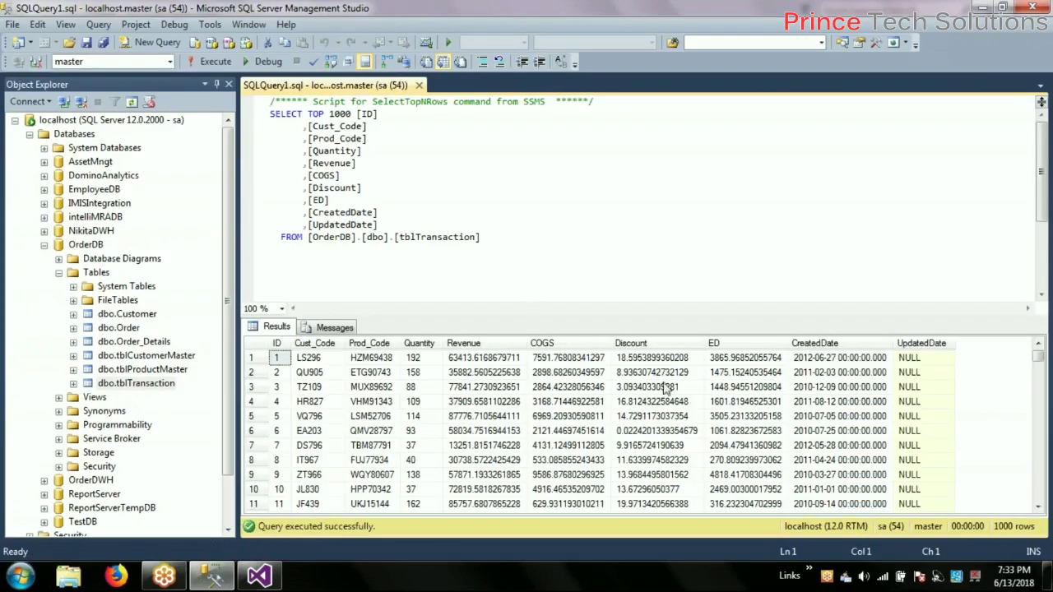
Step: Check the query's messages and results, and close the OrderDB query window
left_click(334, 328)
left_click(277, 327)
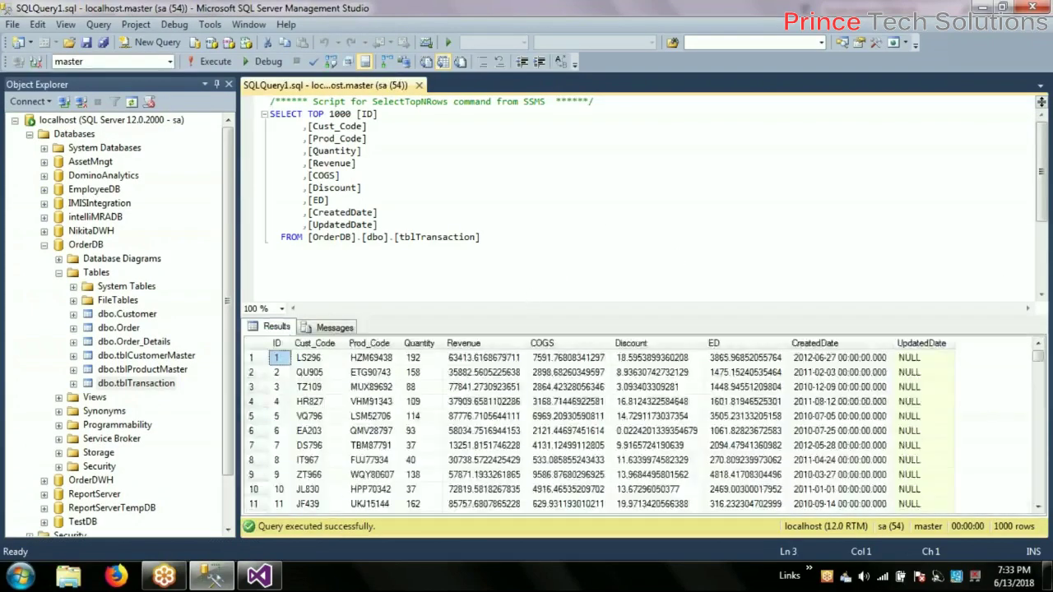
left_click(606, 221)
right_click(606, 220)
left_click(573, 193)
left_click(419, 86)
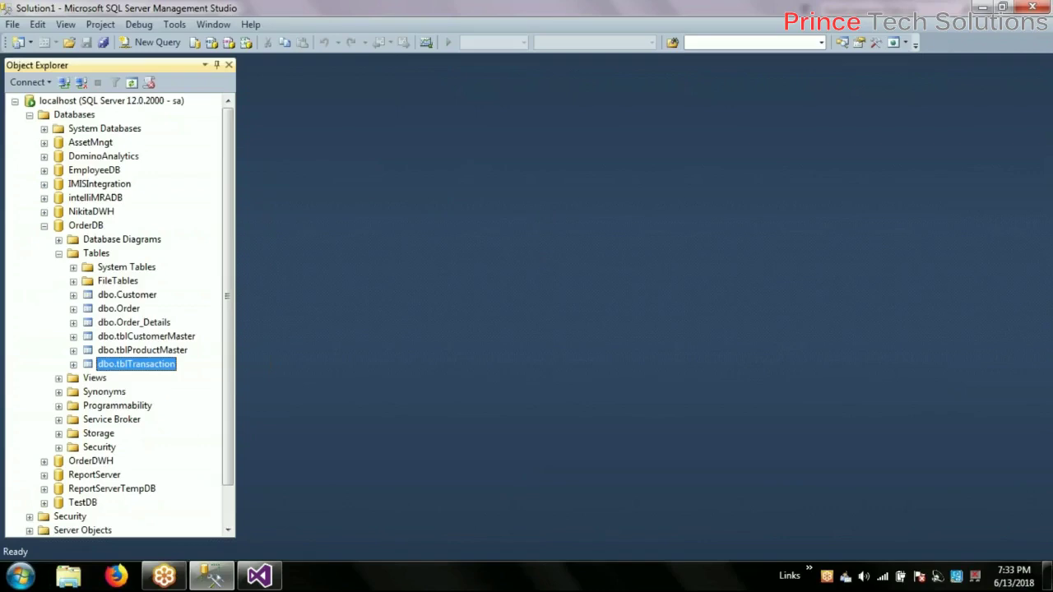
Step: Switch to Visual Studio and set the OLE DB Source's connection manager to localhost.OrderDB.sa, keeping Table or view as the access mode
left_click(259, 575)
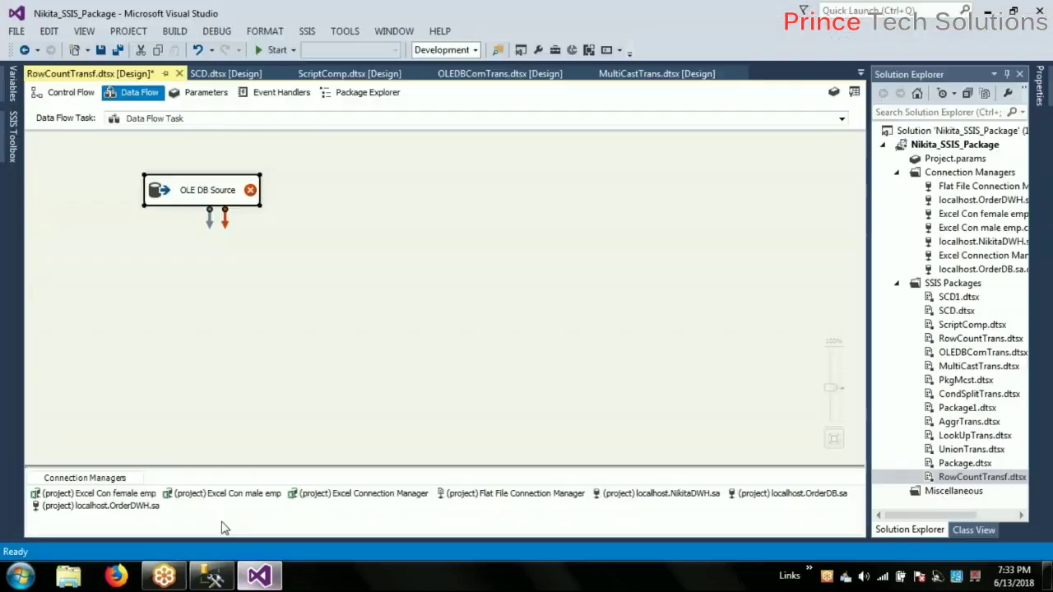
left_click(206, 191)
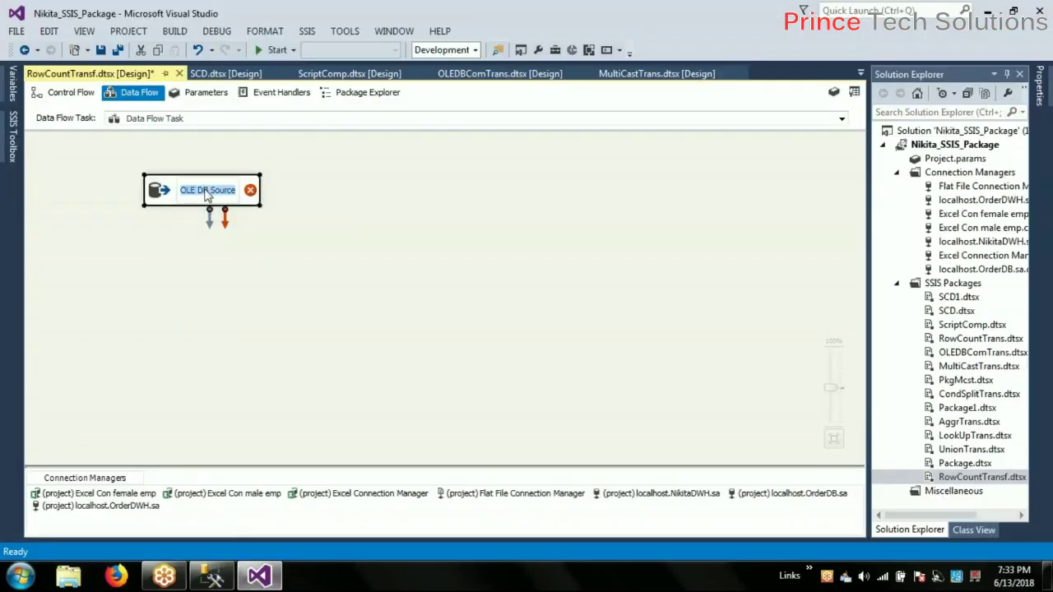
left_click(164, 195)
double_click(165, 194)
left_click(534, 188)
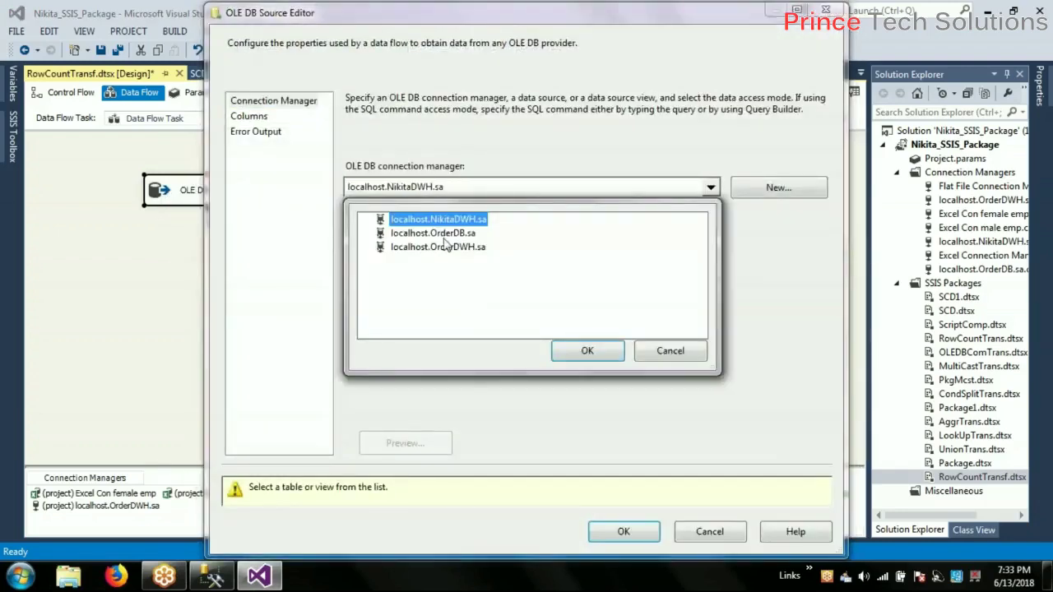
double_click(443, 234)
left_click(443, 235)
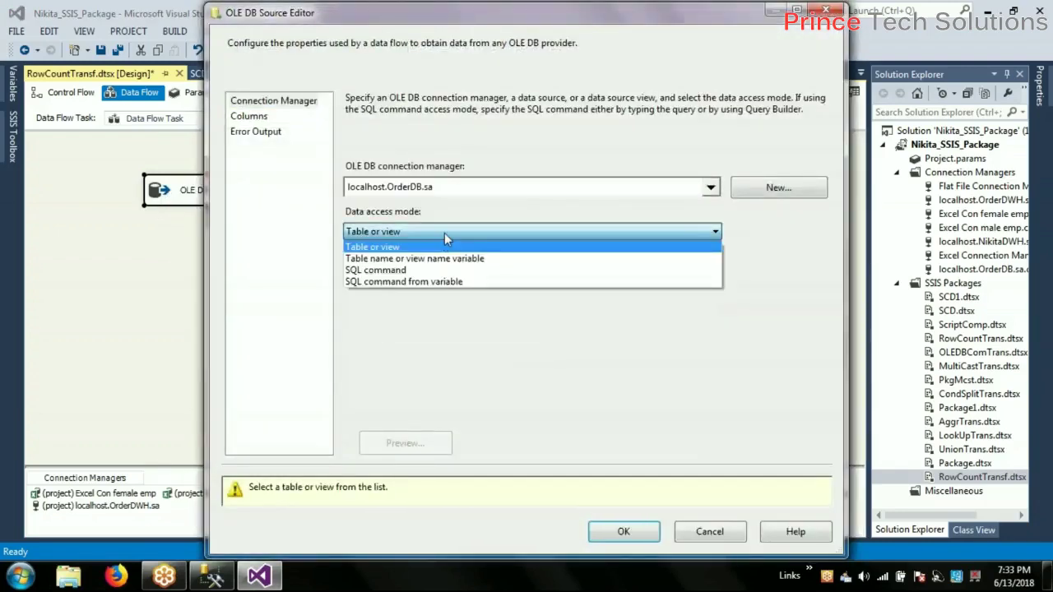
left_click(761, 247)
Step: Choose [dbo].[tblTransaction] as the source table, preview its rows and confirm the OLE DB Source settings
left_click(664, 279)
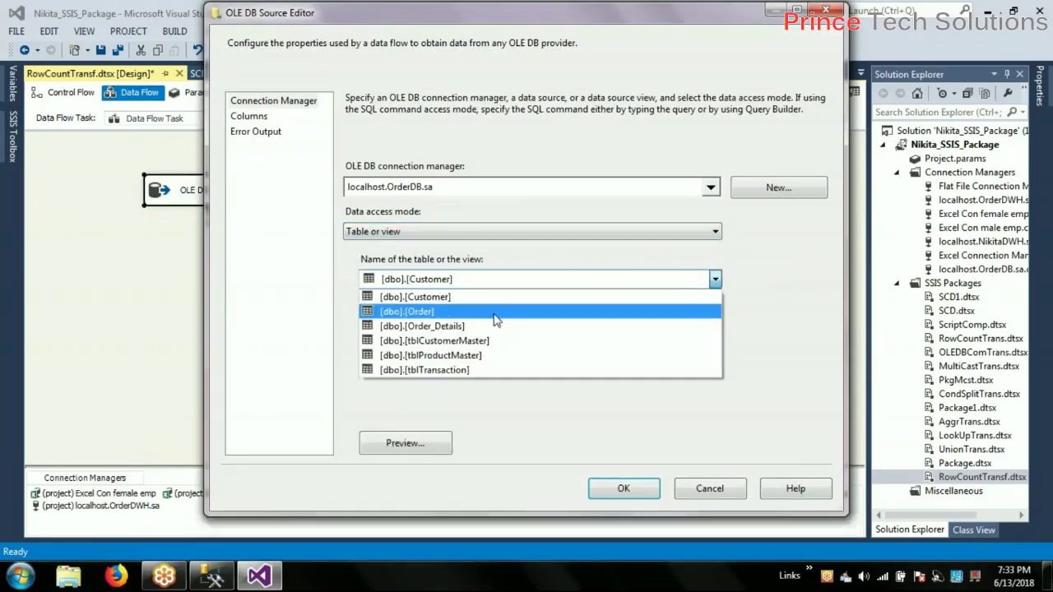
left_click(438, 370)
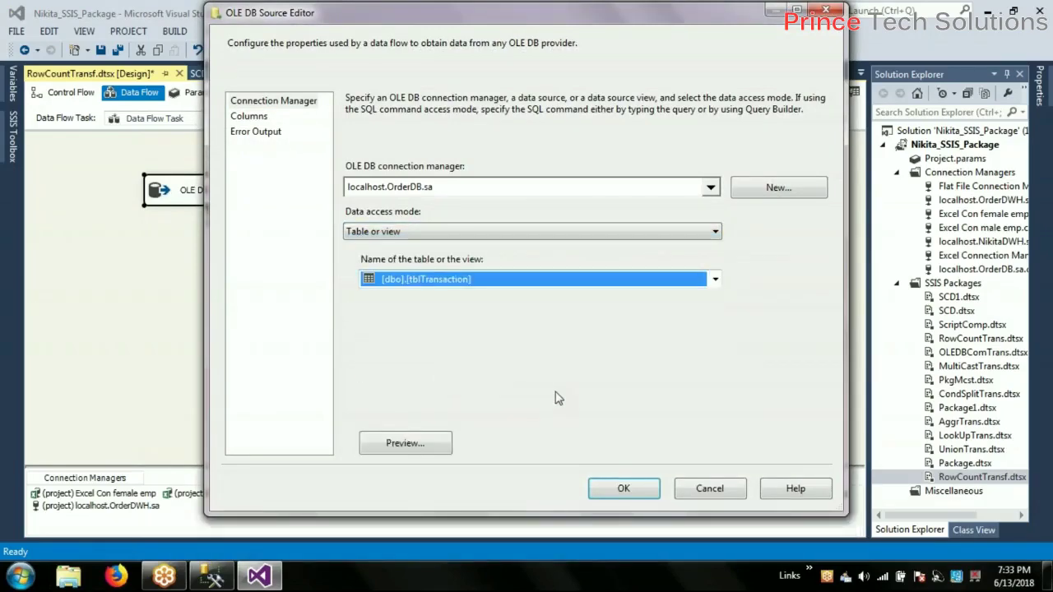
left_click(401, 442)
left_click(665, 415)
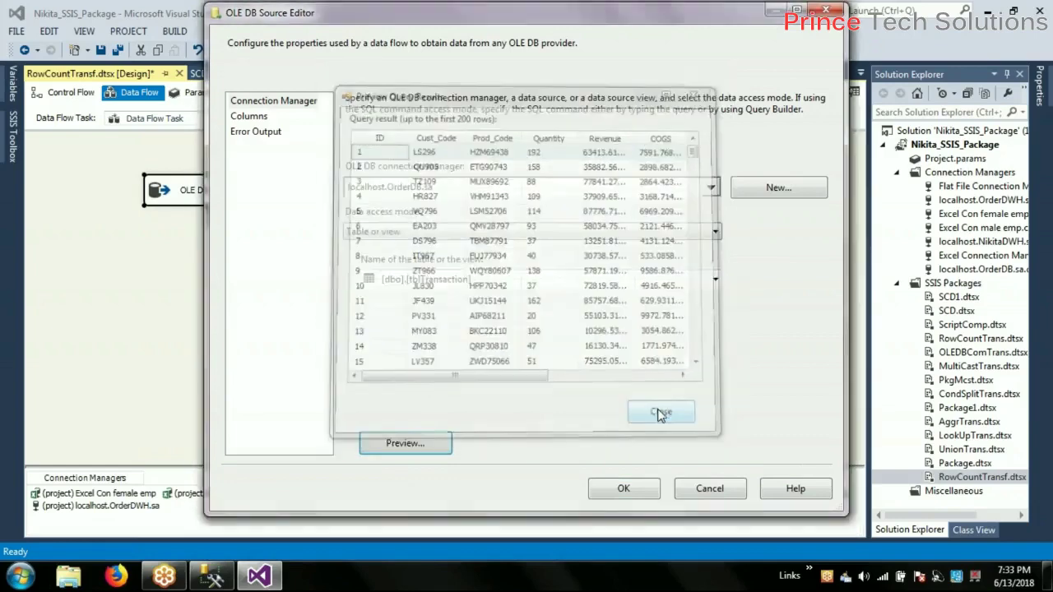
left_click(621, 489)
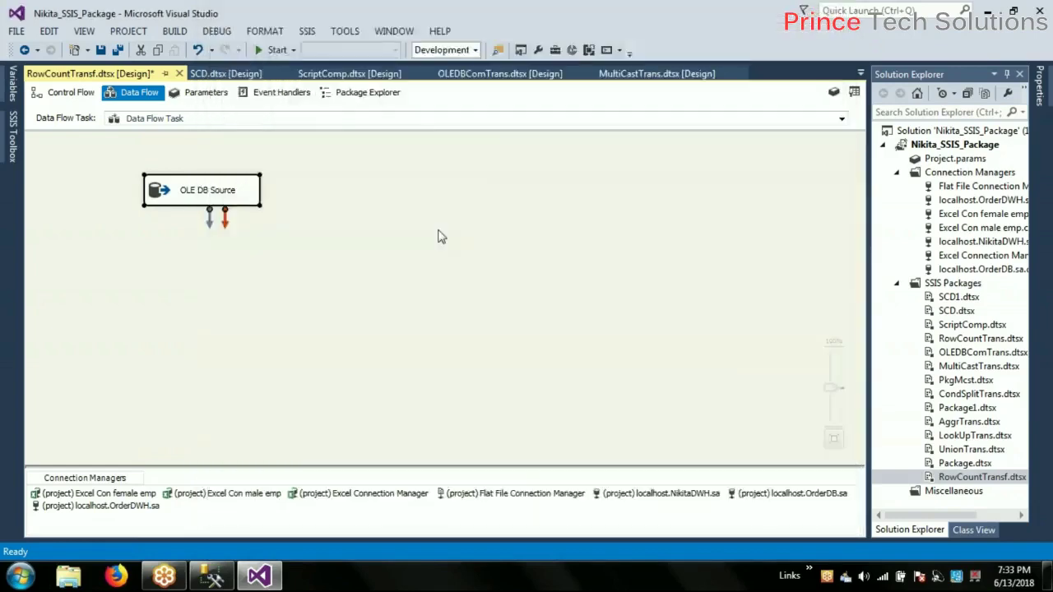
Step: Move the OLE DB Source slightly higher on the data flow canvas
left_click_drag(198, 192, 198, 172)
left_click(436, 220)
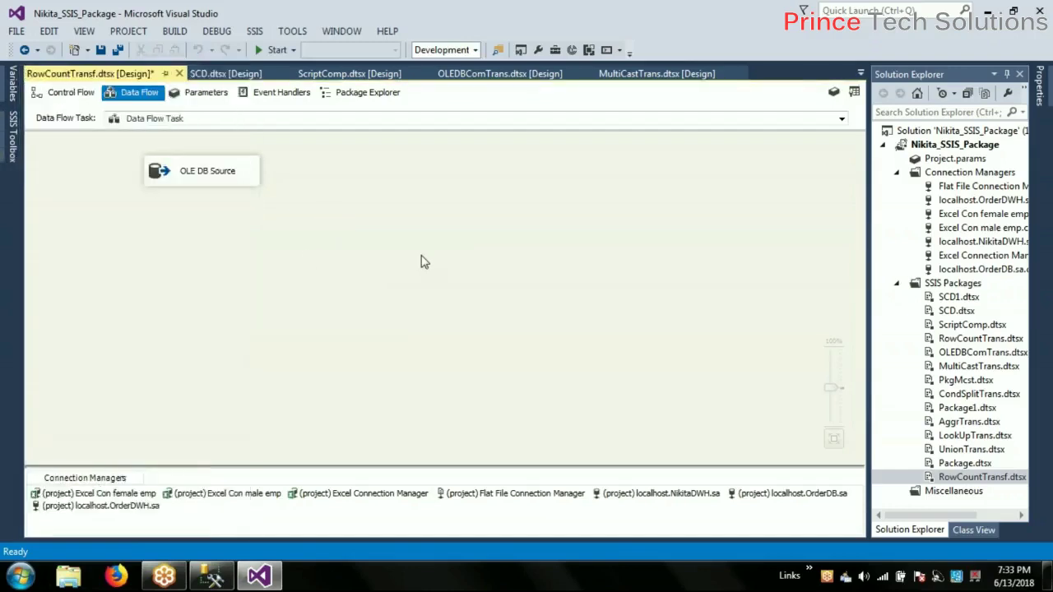
left_click(173, 181)
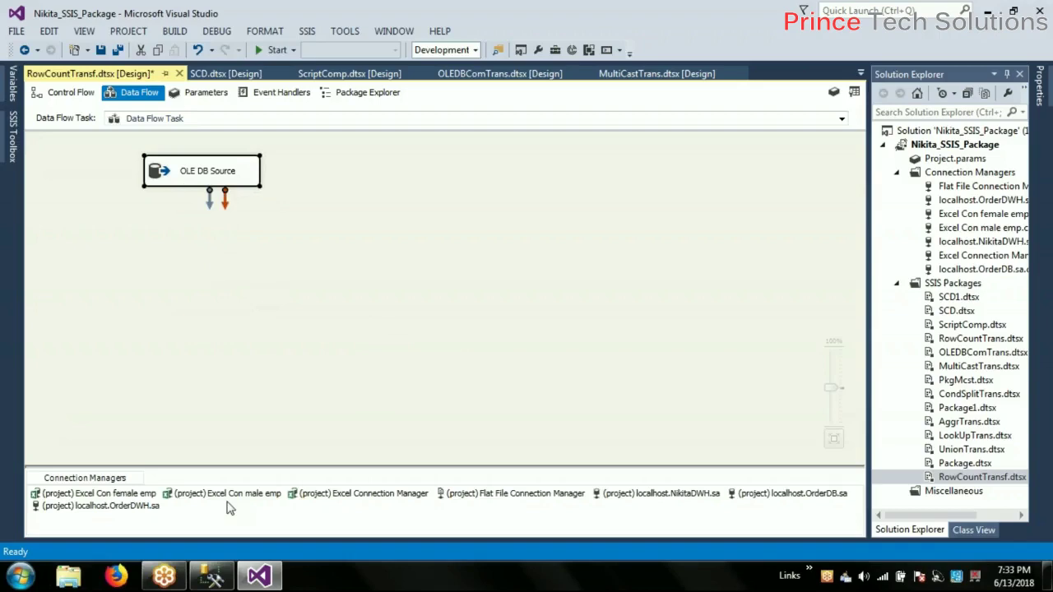
Step: Switch to SQL Server Management Studio and view the top 1000 rows of dbo.tblTransaction in the NikitaDWH database
mouse_move(262, 581)
left_click(216, 581)
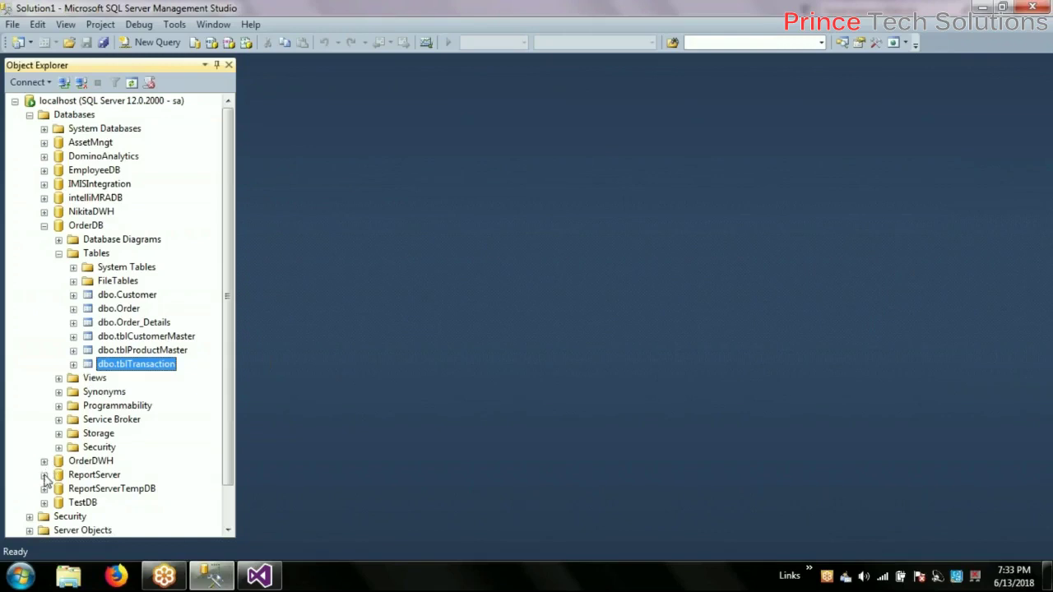
left_click(44, 212)
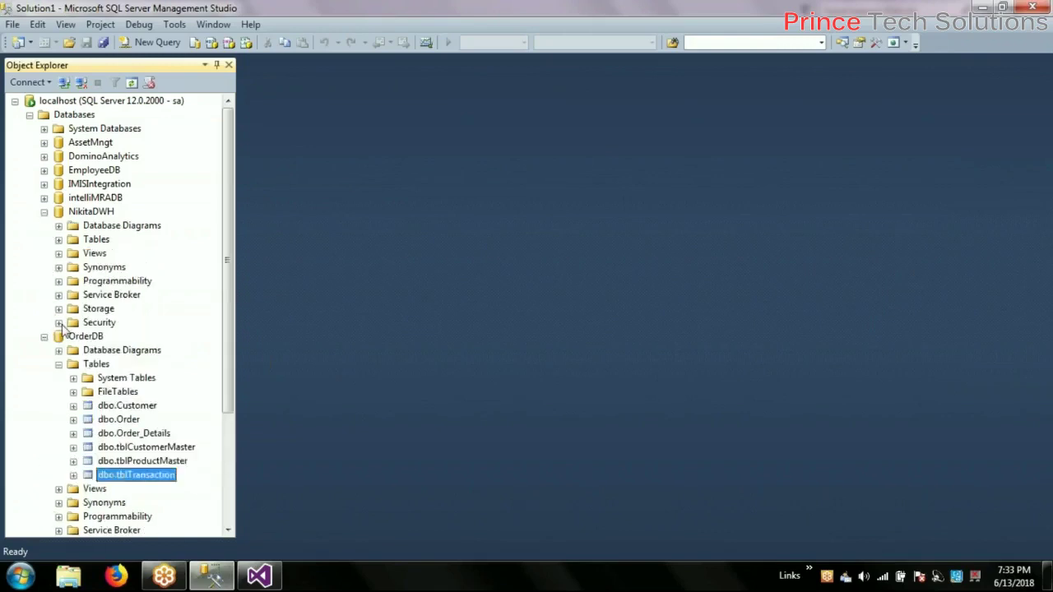
left_click(59, 240)
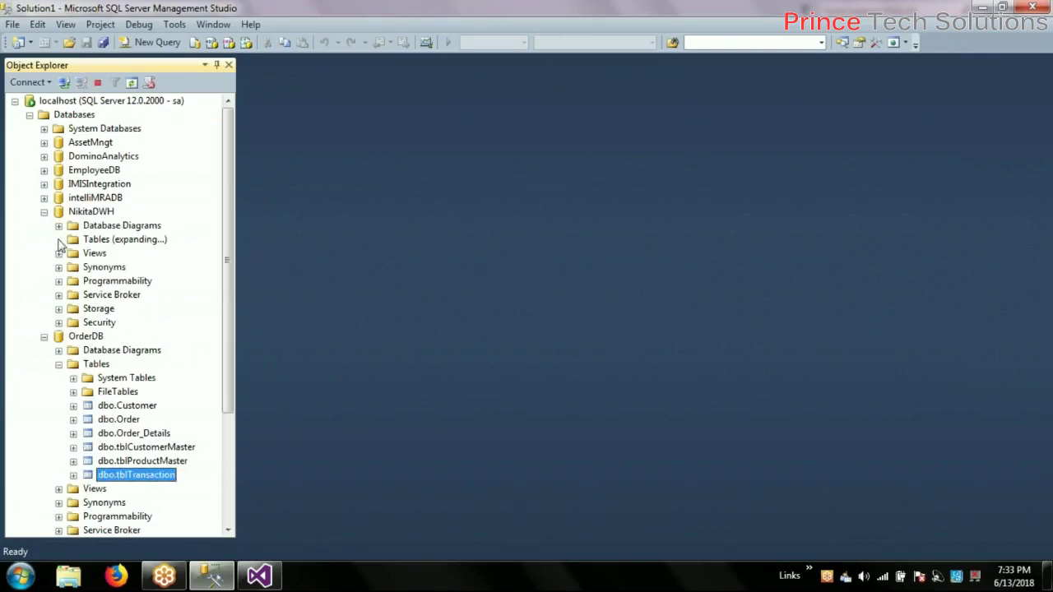
right_click(138, 475)
left_click(226, 314)
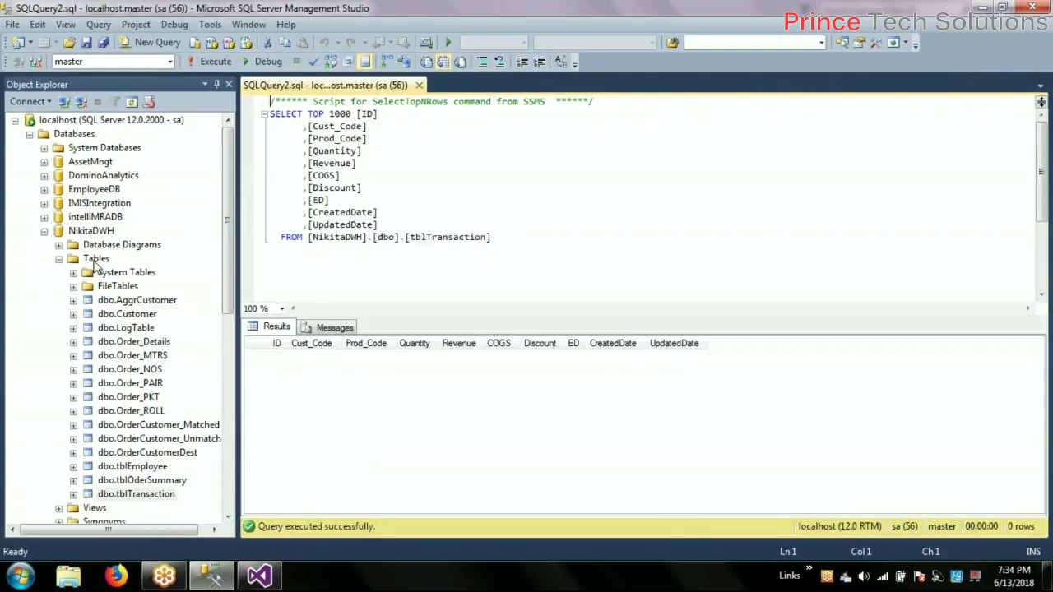
left_click(519, 229)
Step: Switch to Visual Studio and add an OLE DB Destination to the data flow below the OLE DB Source
left_click(262, 575)
left_click(446, 256)
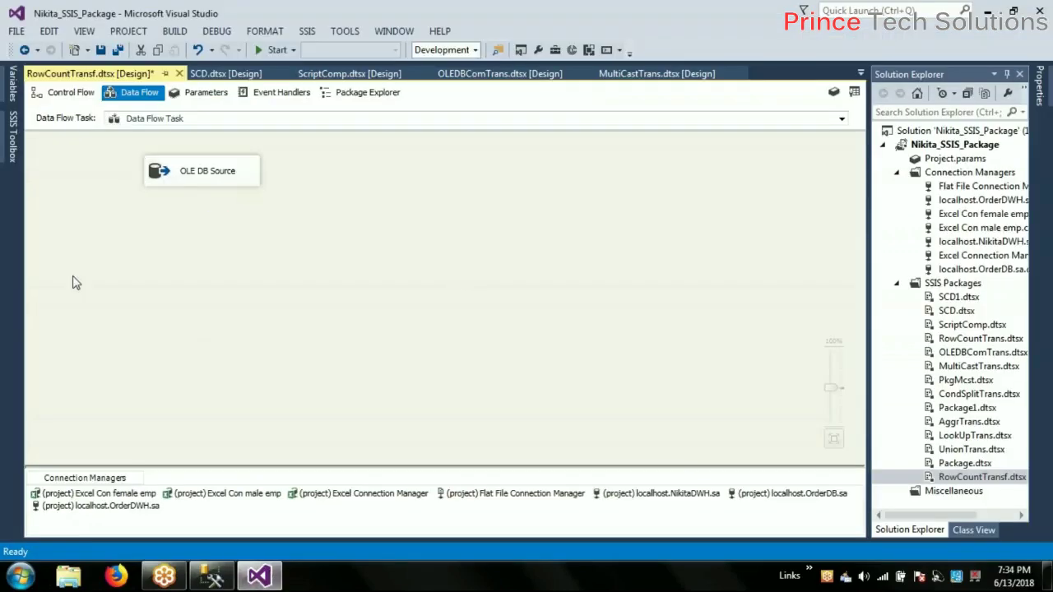
left_click(180, 181)
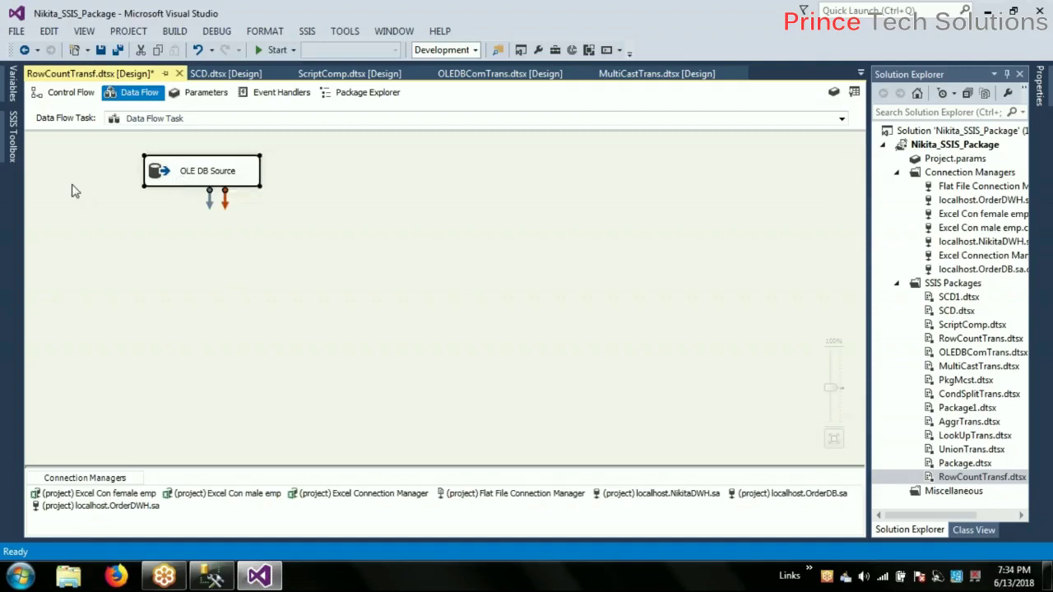
left_click(12, 136)
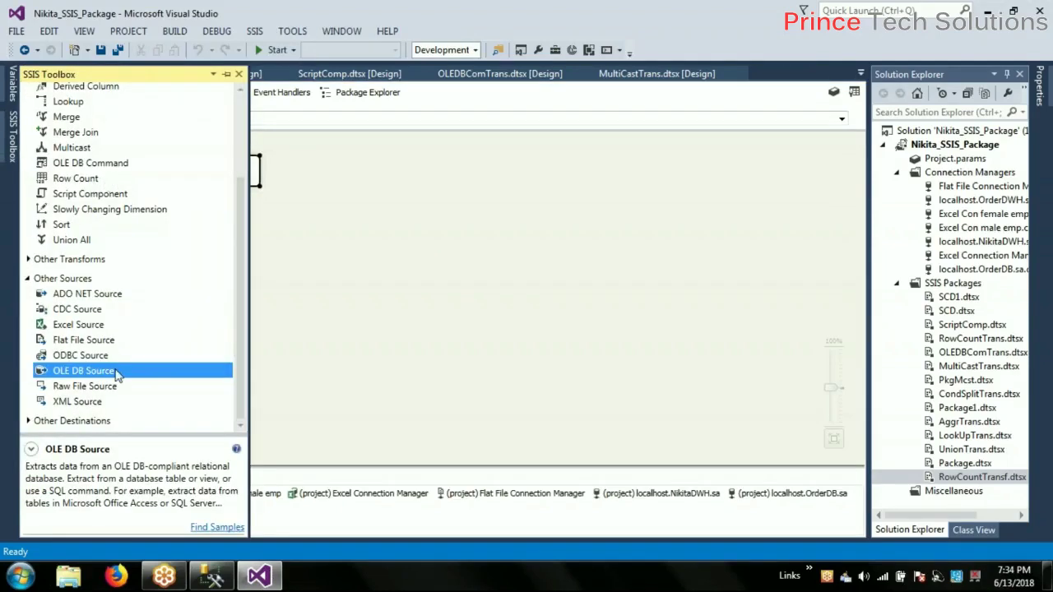
left_click(30, 259)
left_click(29, 259)
scroll(71, 329, "up", 3)
scroll(82, 377, "down", 3)
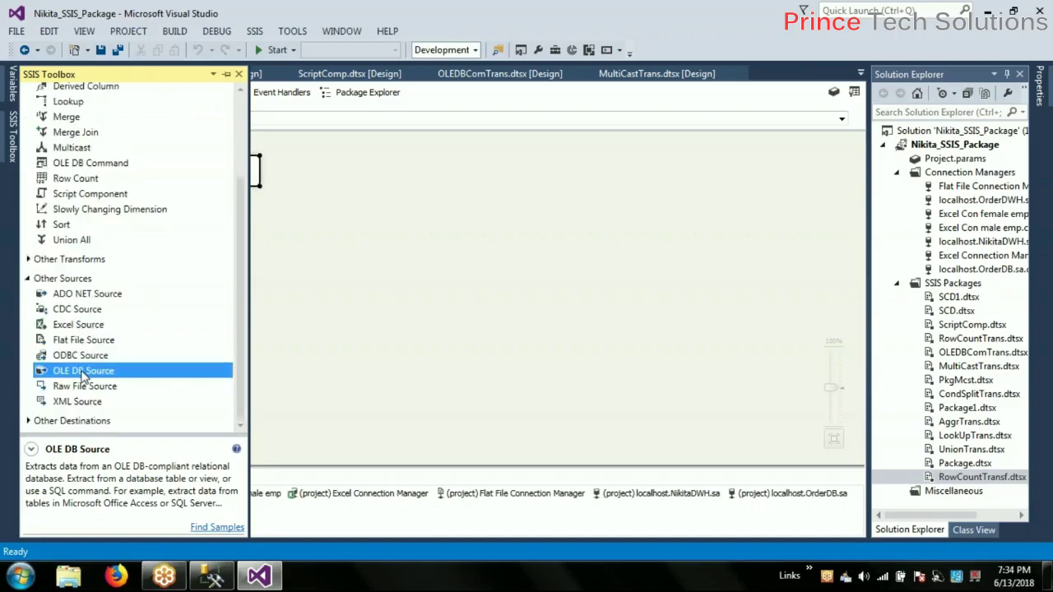
left_click(38, 421)
scroll(148, 374, "up", 2)
scroll(150, 380, "down", 2)
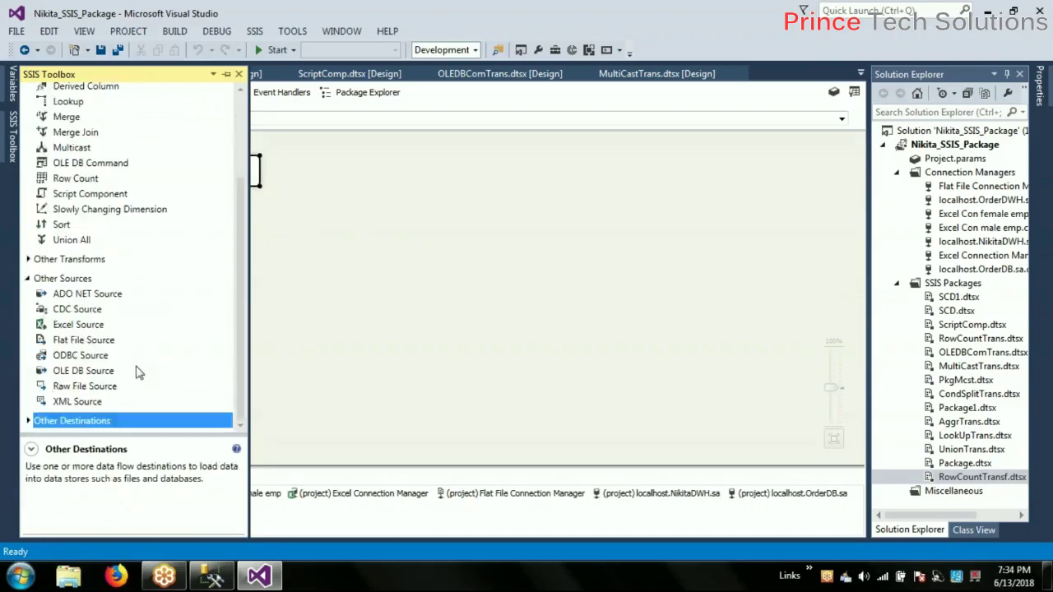
left_click(27, 422)
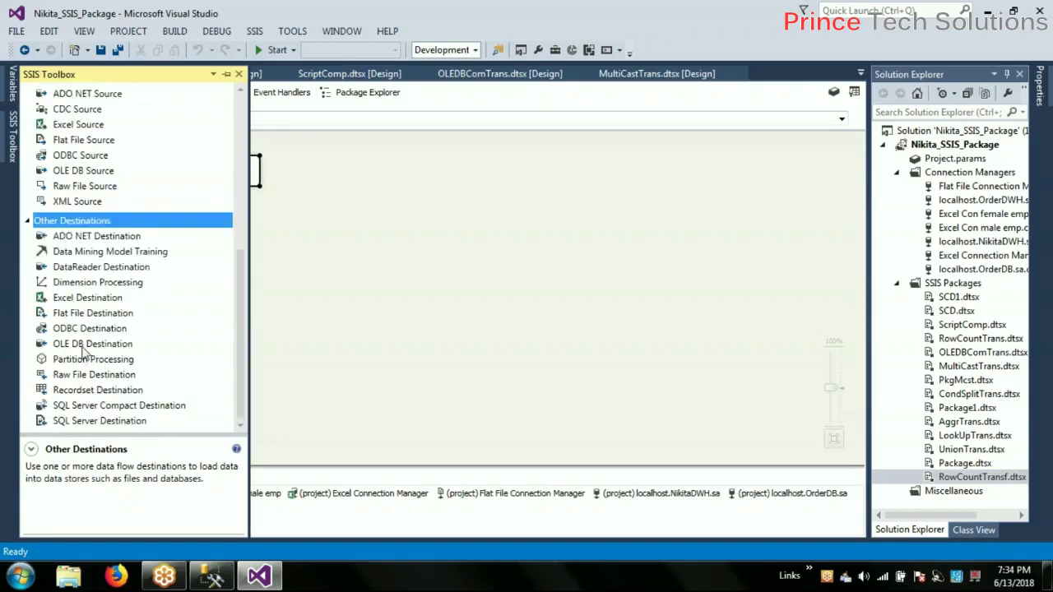
left_click_drag(89, 344, 319, 279)
Step: Rename the OLE DB Source as tbltransaction
left_click(200, 174)
left_click(200, 174)
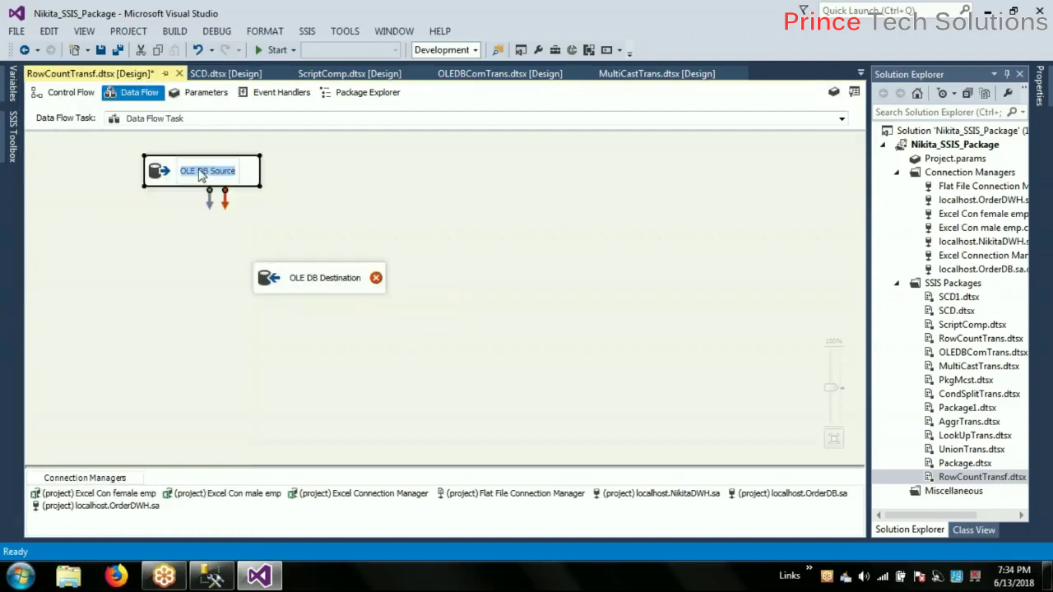
type("tblran")
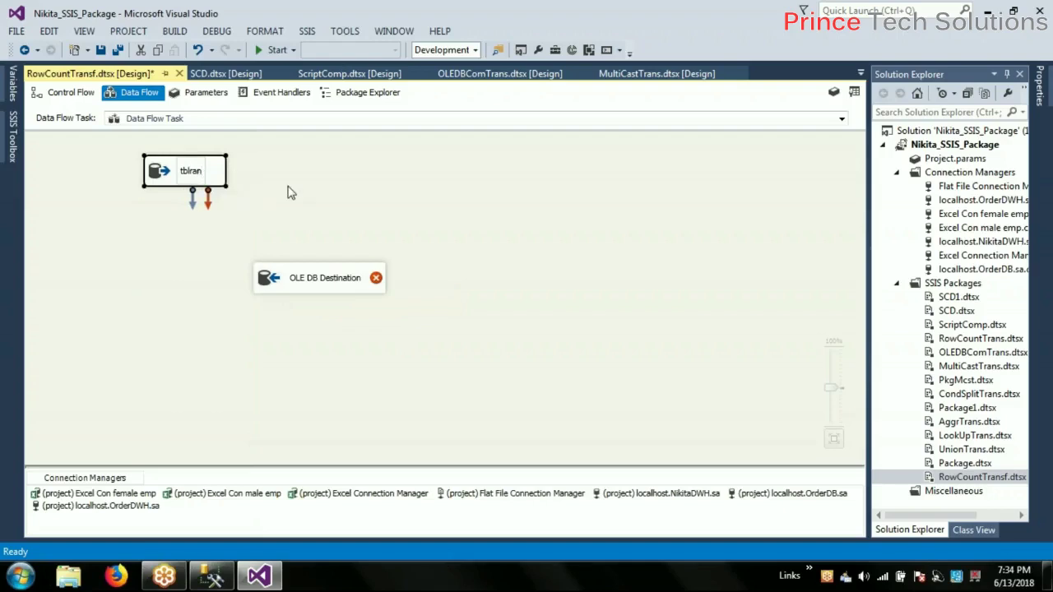
key("BackSpace")
key("BackSpace")
key("BackSpace")
key("BackSpace")
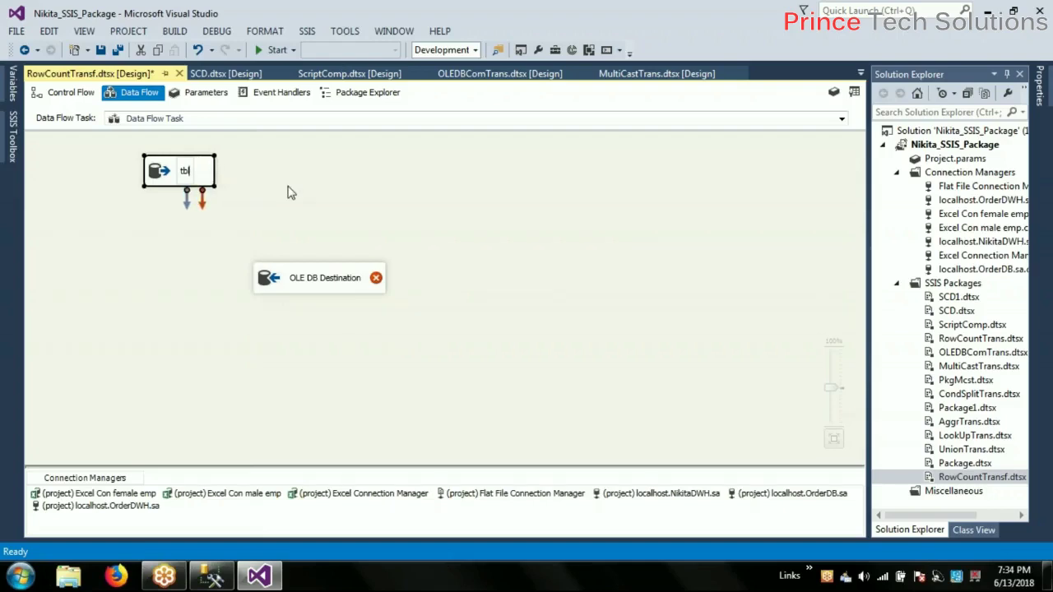
type("transa")
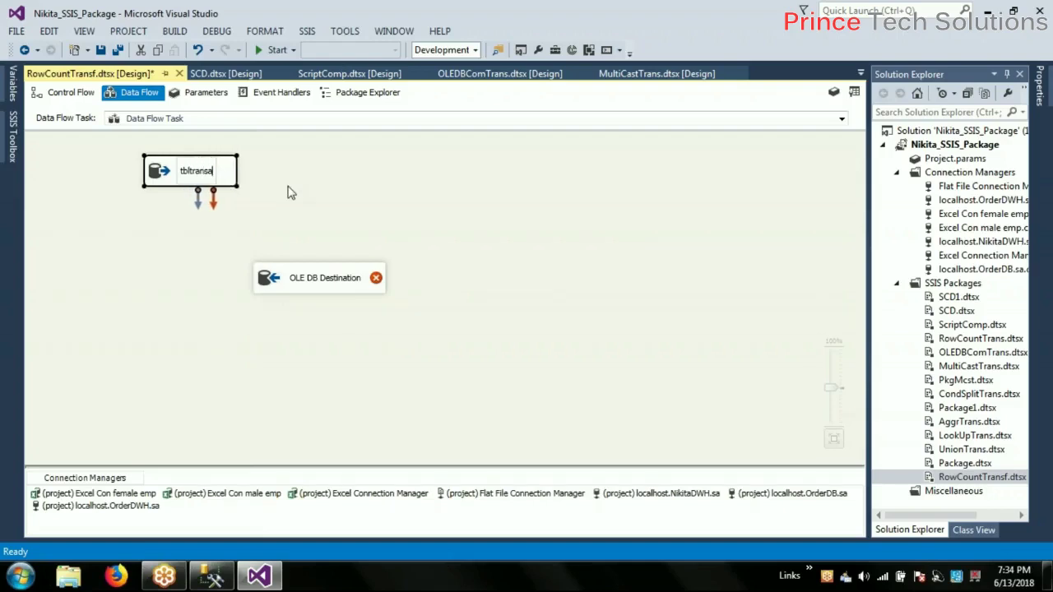
type("ction")
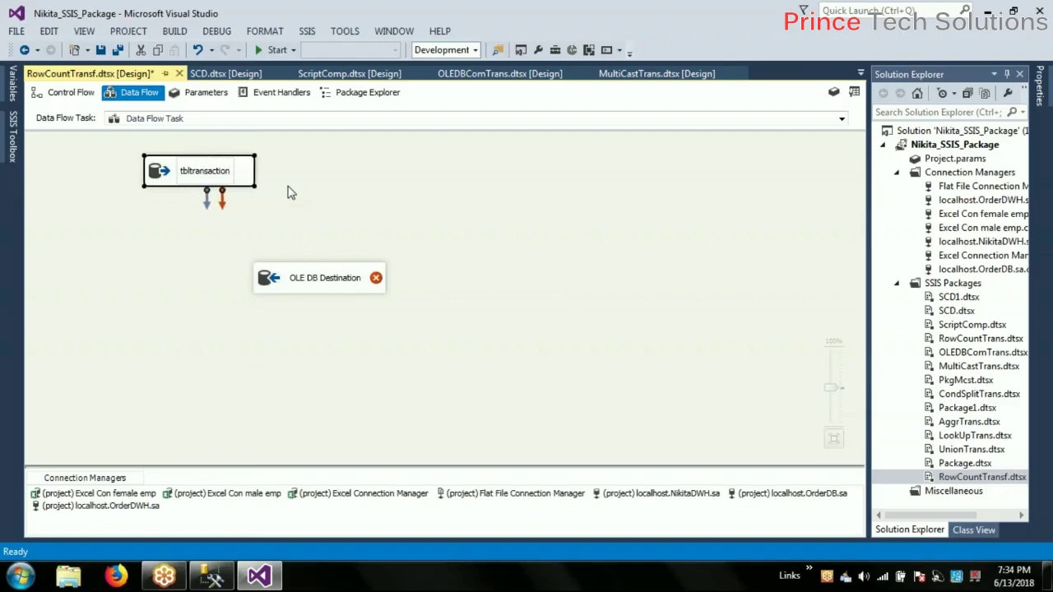
key("Return")
Step: Try to rename the OLE DB Destination as tbltransaction
left_click(327, 285)
left_click(328, 284)
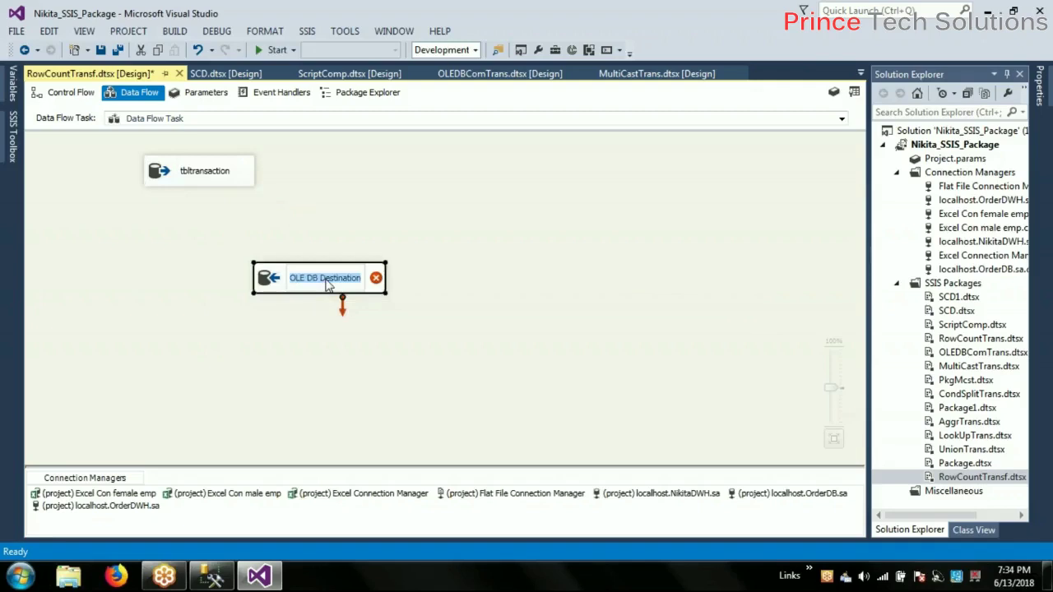
type("tbltransaction")
key("Return")
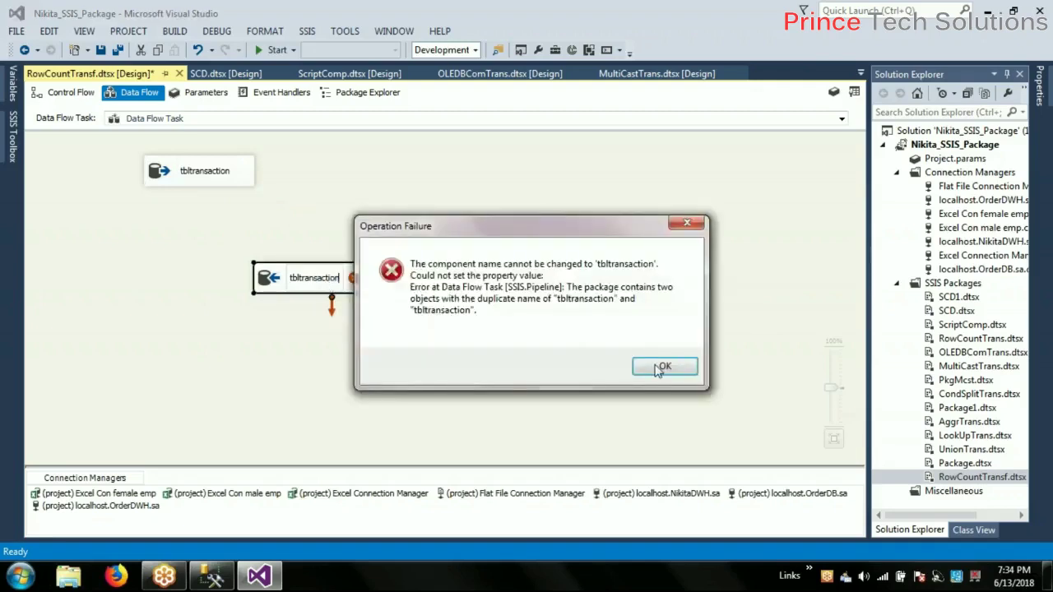
left_click(663, 367)
Step: Rename the OLE DB Destination as Dest tbltransaction
left_click(343, 282)
type("Dest")
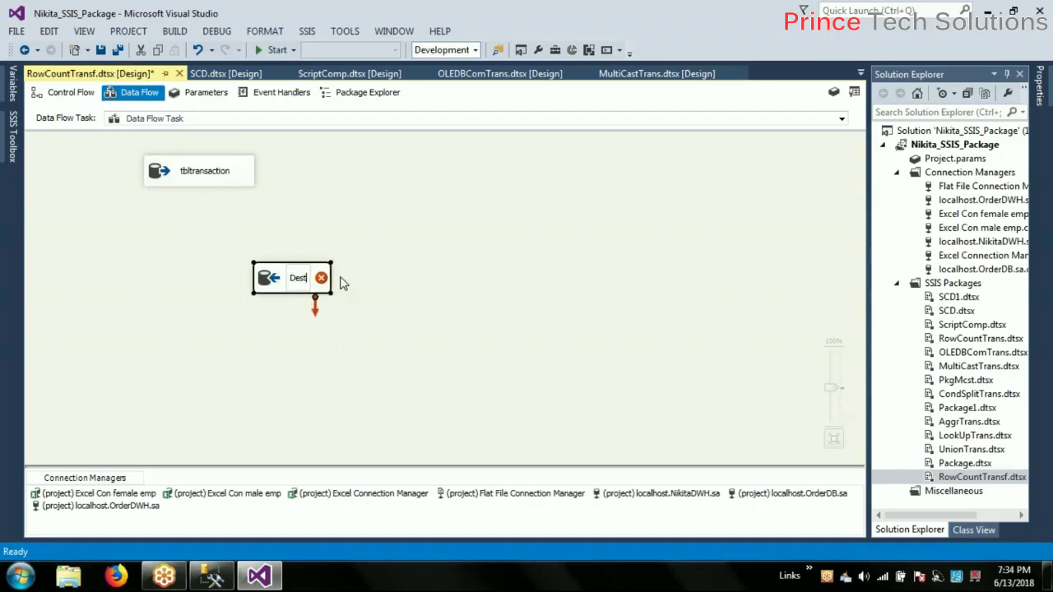
type("tbltransaction")
key("Return")
Step: Rename the source component as Src tbltransaction and connect its data output to Dest tbltransaction
left_click(193, 178)
left_click(193, 178)
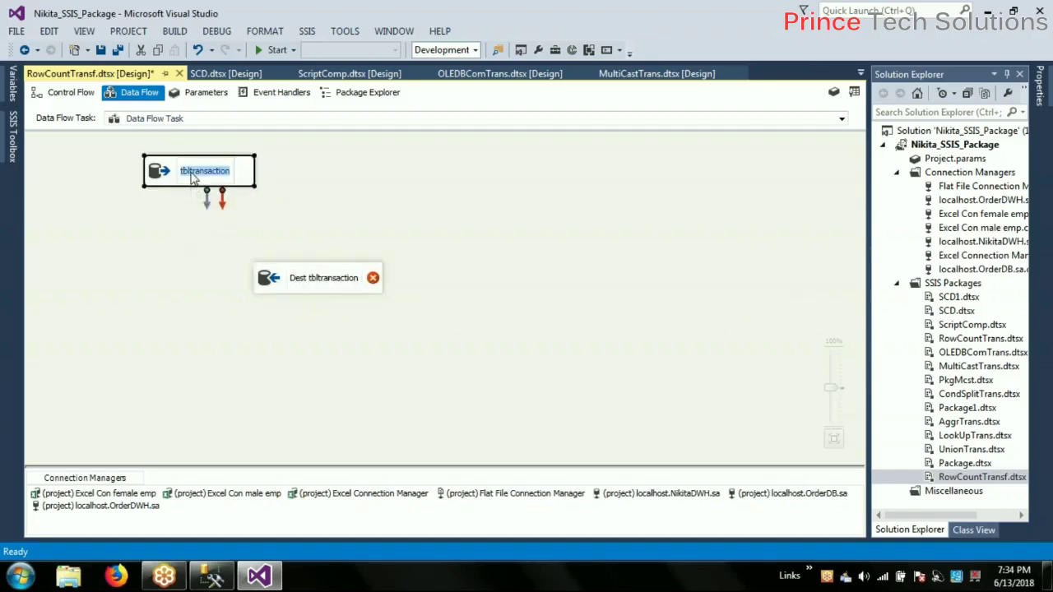
key("Home")
type("S")
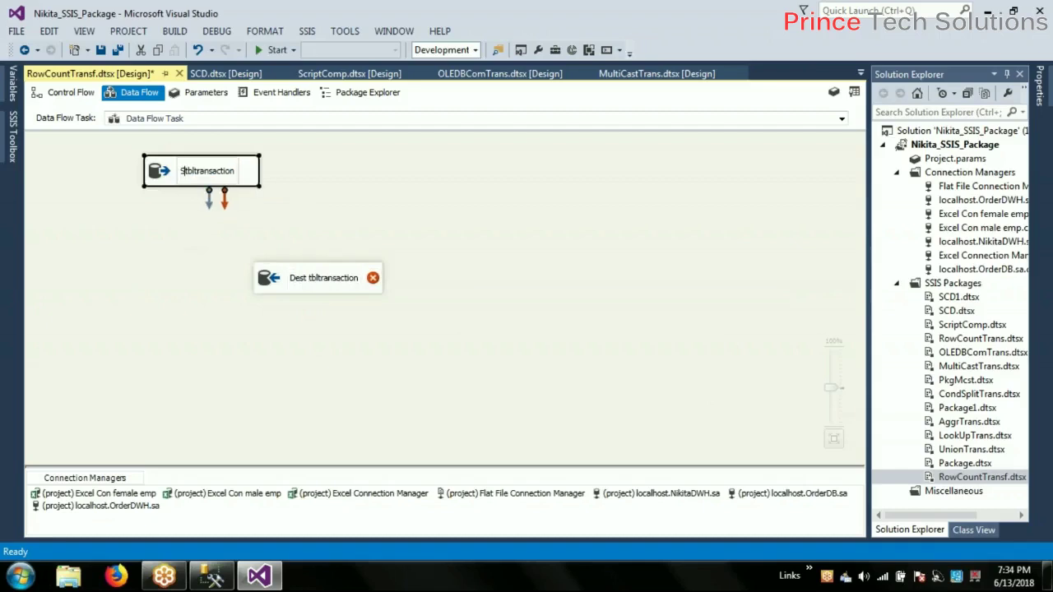
type("rc")
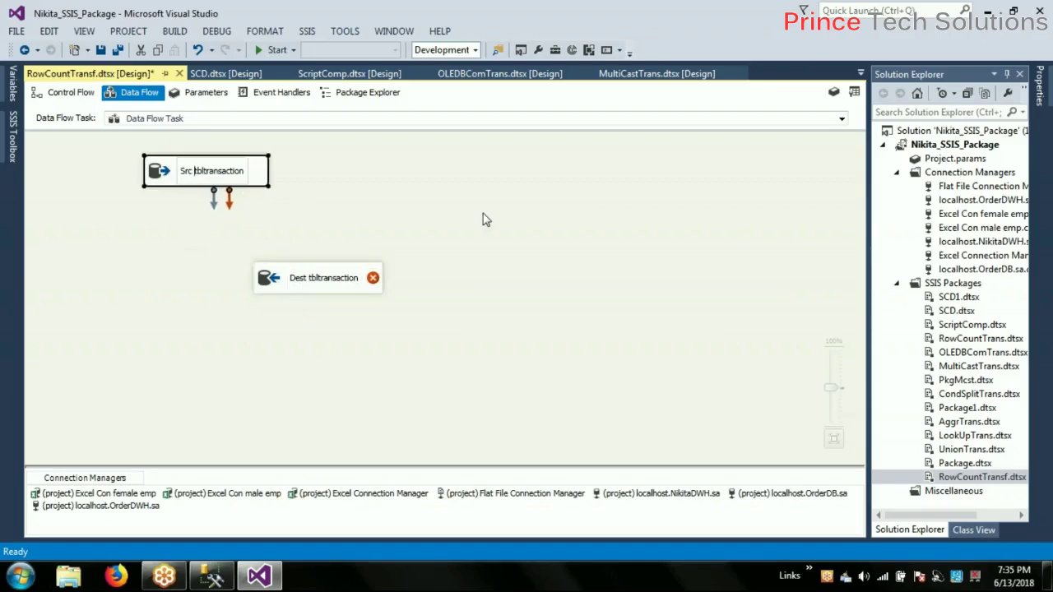
left_click(486, 220)
left_click(195, 174)
left_click_drag(213, 200, 293, 272)
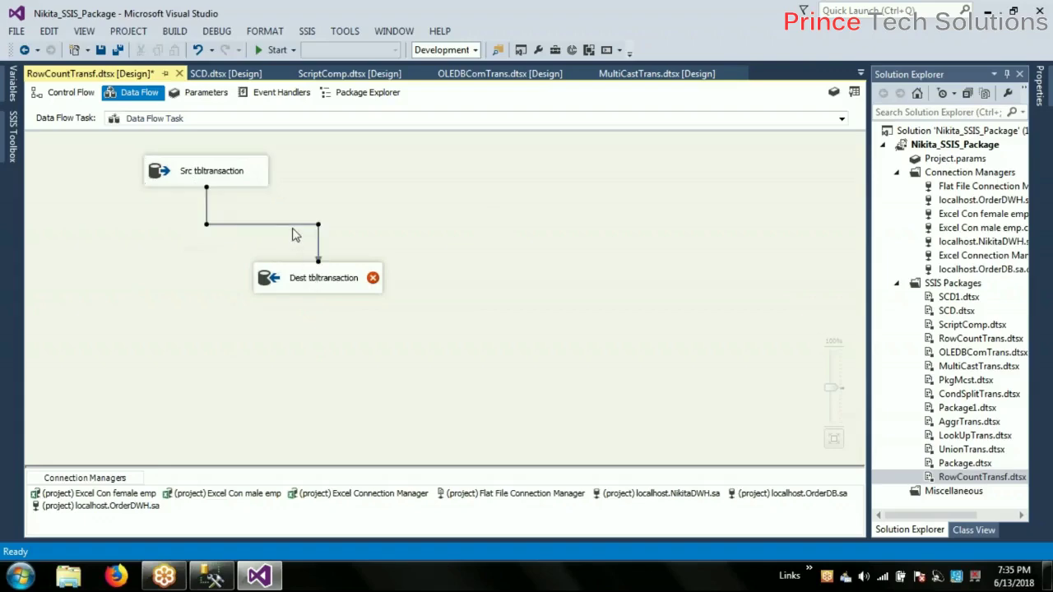
Step: Set Dest tbltransaction to Table or view access on [dbo].[tblTransaction] in localhost.NikitaDWH.sa and preview its existing data
left_click(300, 280)
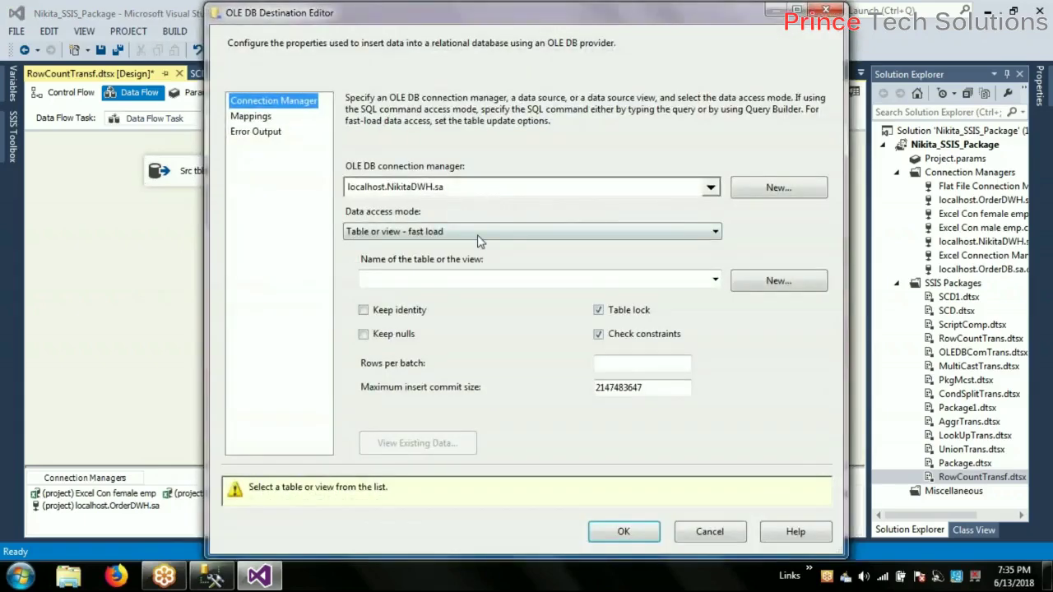
left_click(480, 233)
left_click(434, 246)
left_click(436, 280)
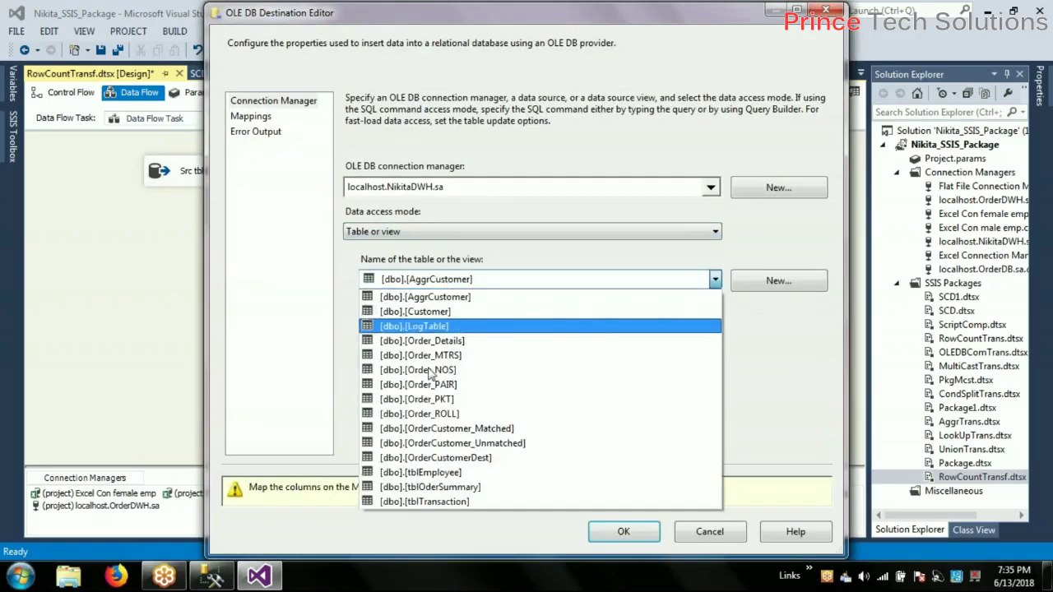
left_click(434, 499)
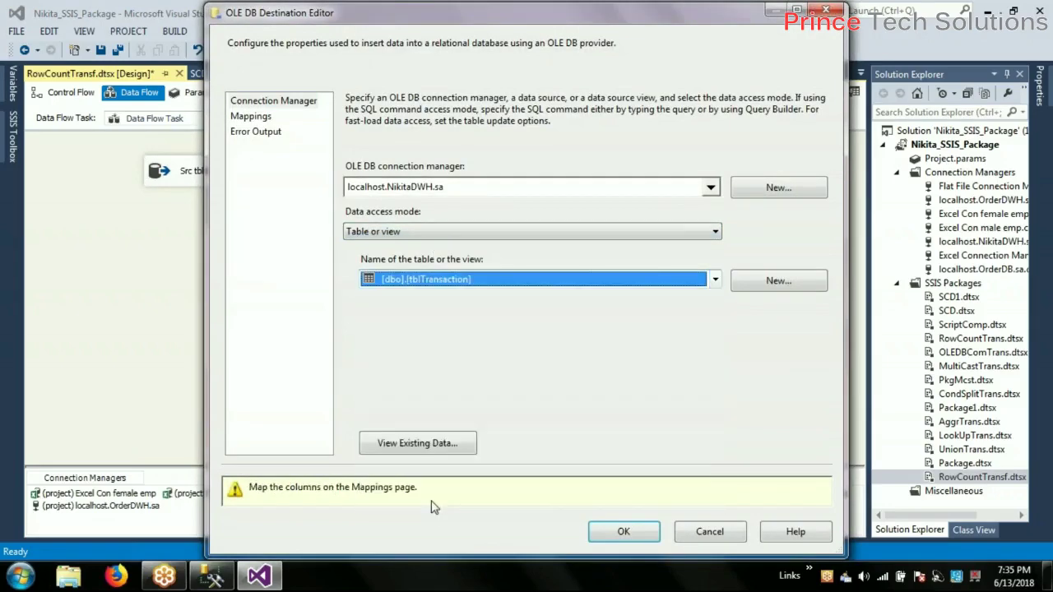
left_click(424, 449)
left_click(665, 438)
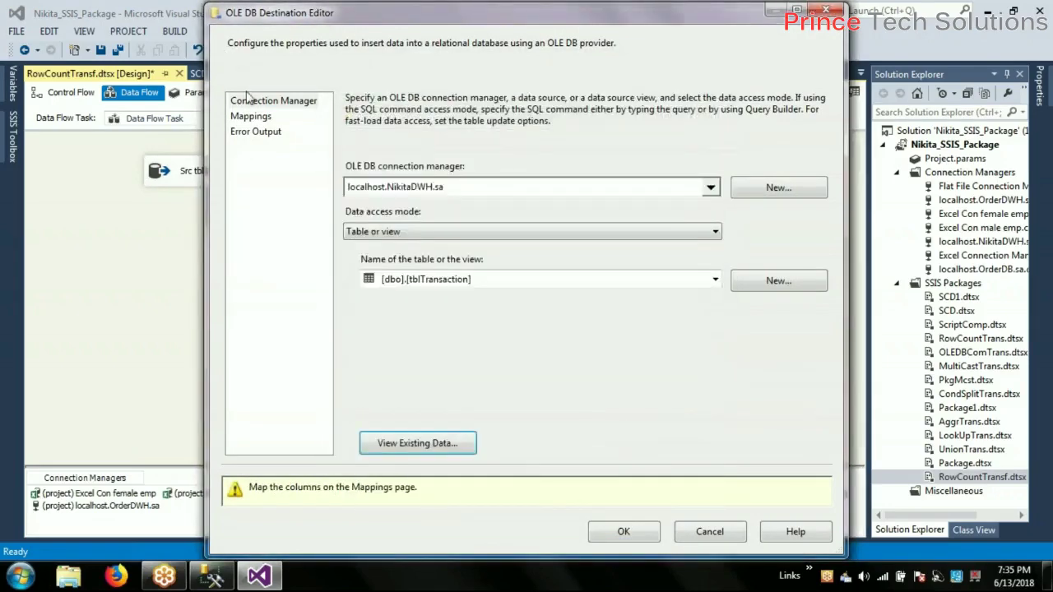
Step: Review the input-to-destination column mappings of Dest tbltransaction and confirm the destination settings
left_click(249, 116)
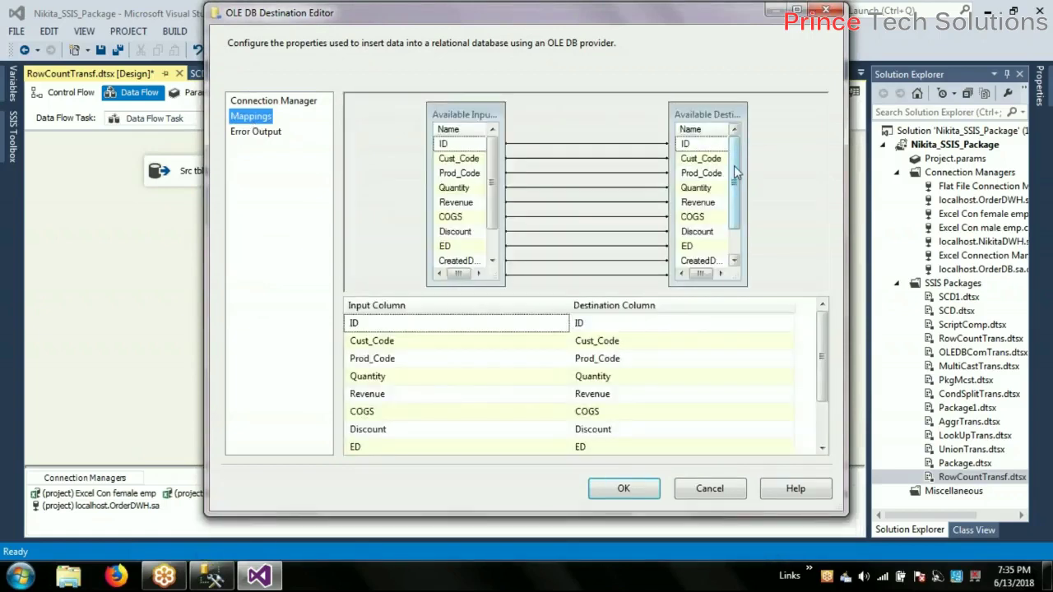
left_click_drag(734, 171, 735, 193)
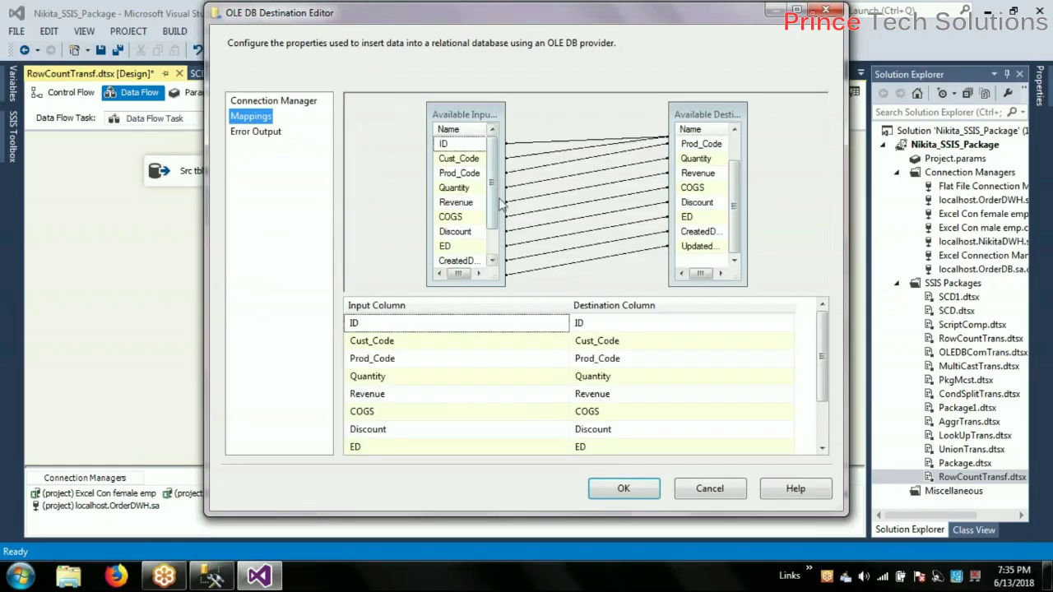
mouse_move(496, 183)
left_mouse_down()
mouse_move(497, 243)
mouse_move(497, 183)
left_mouse_up()
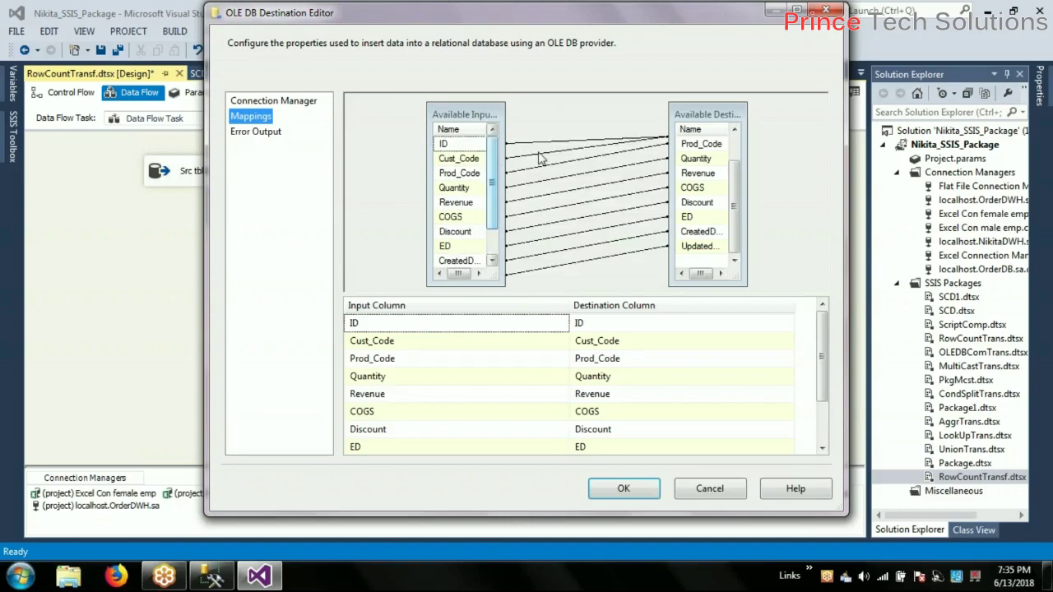
left_click_drag(739, 173, 738, 144)
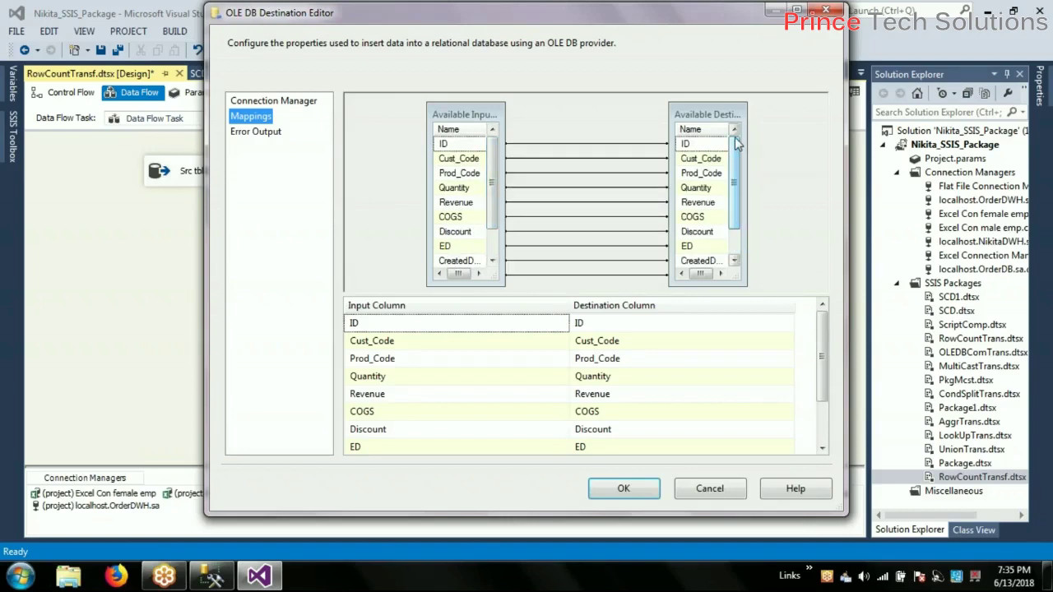
left_click_drag(822, 333, 823, 490)
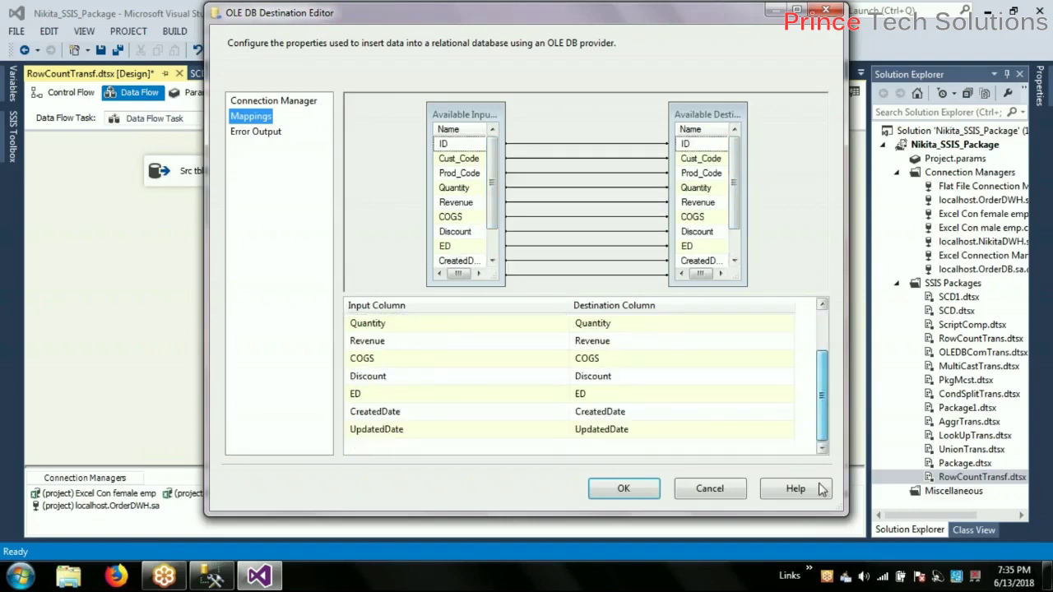
left_click(625, 491)
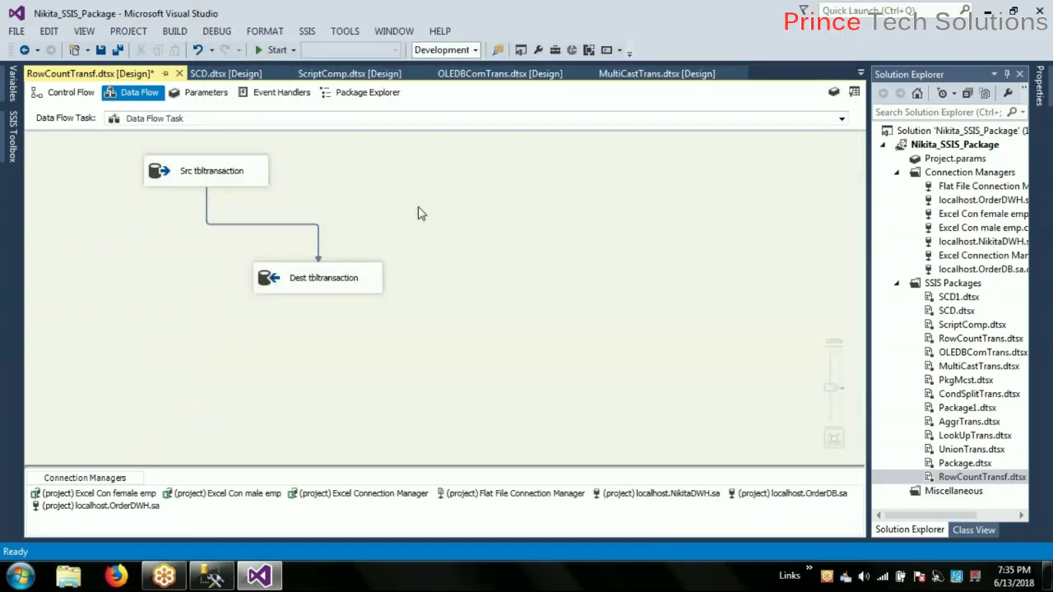
Step: Create a package variable named RecCount and keep Int32 as its data type
left_click(278, 224)
right_click(463, 244)
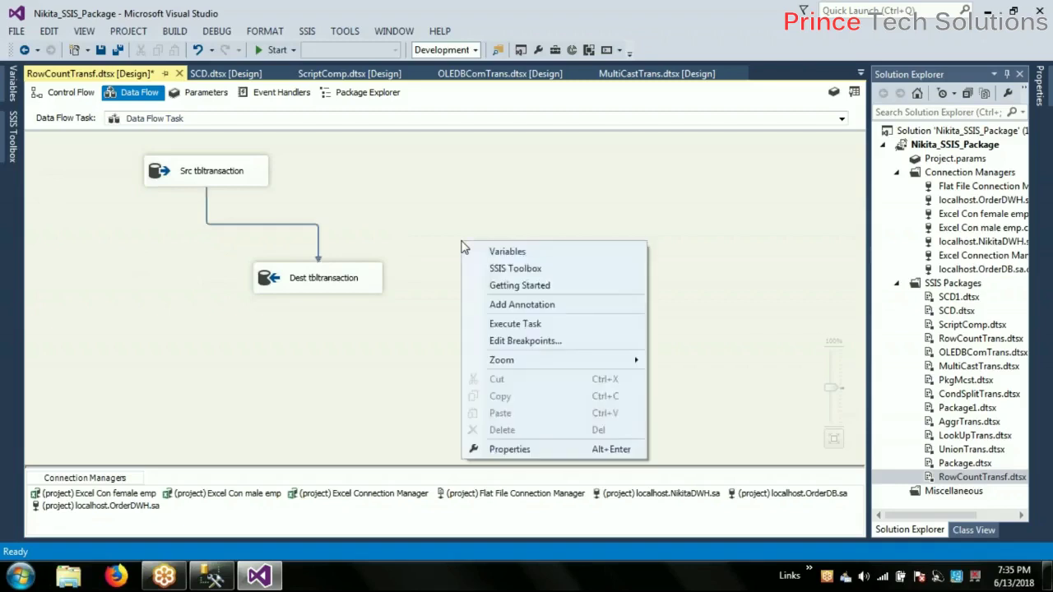
left_click(507, 251)
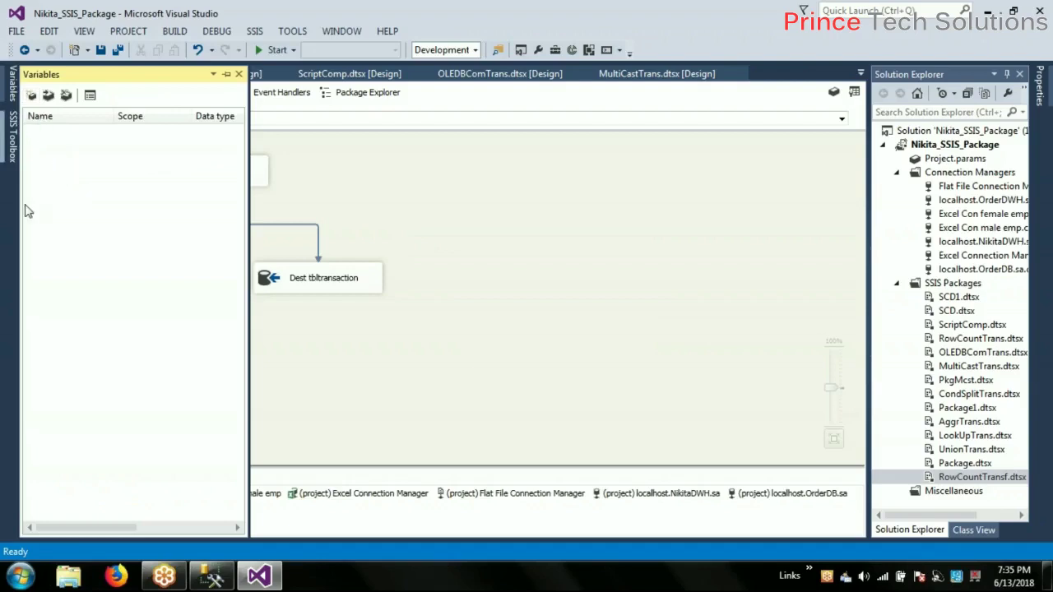
left_click(33, 96)
type("RecCount")
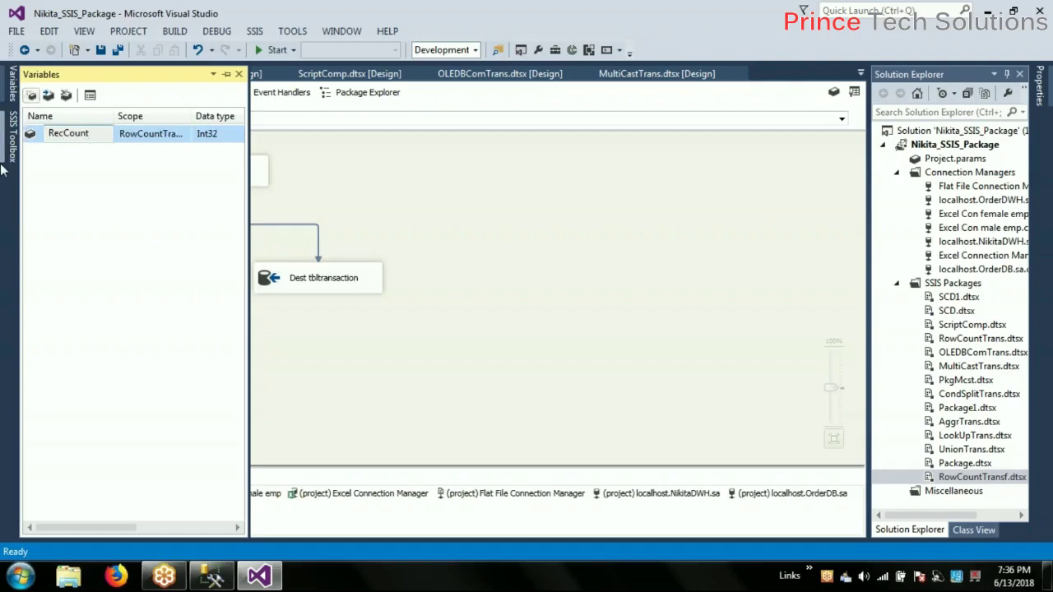
left_click(530, 264)
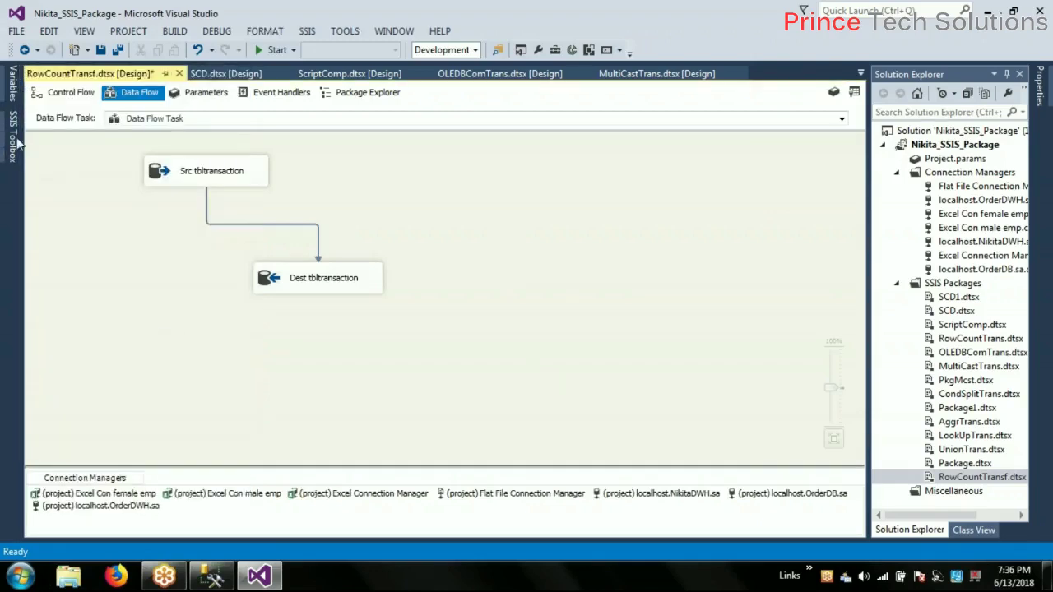
left_click(12, 82)
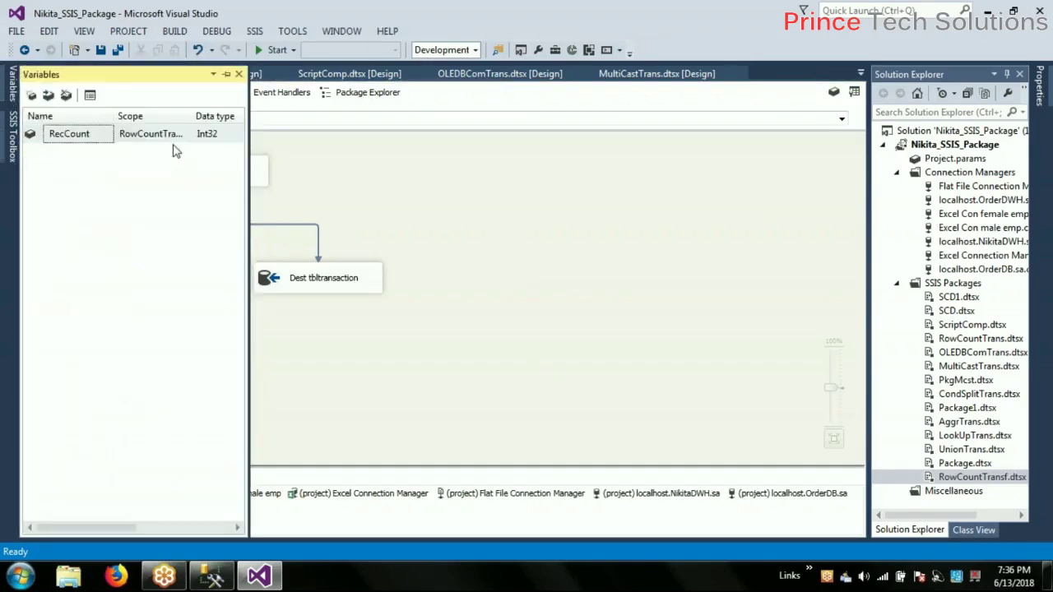
left_click(209, 137)
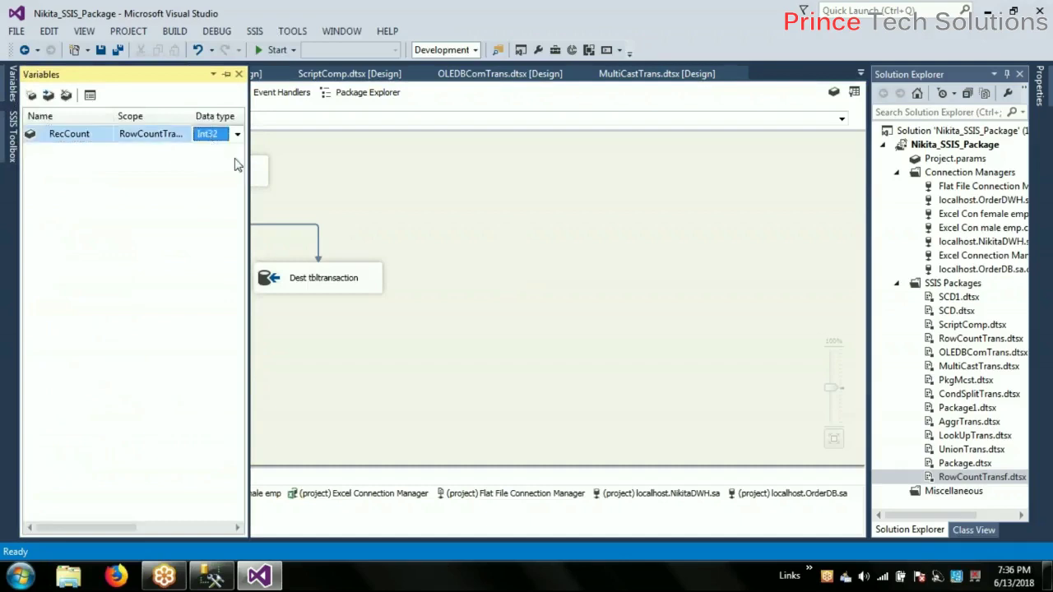
left_click(195, 194)
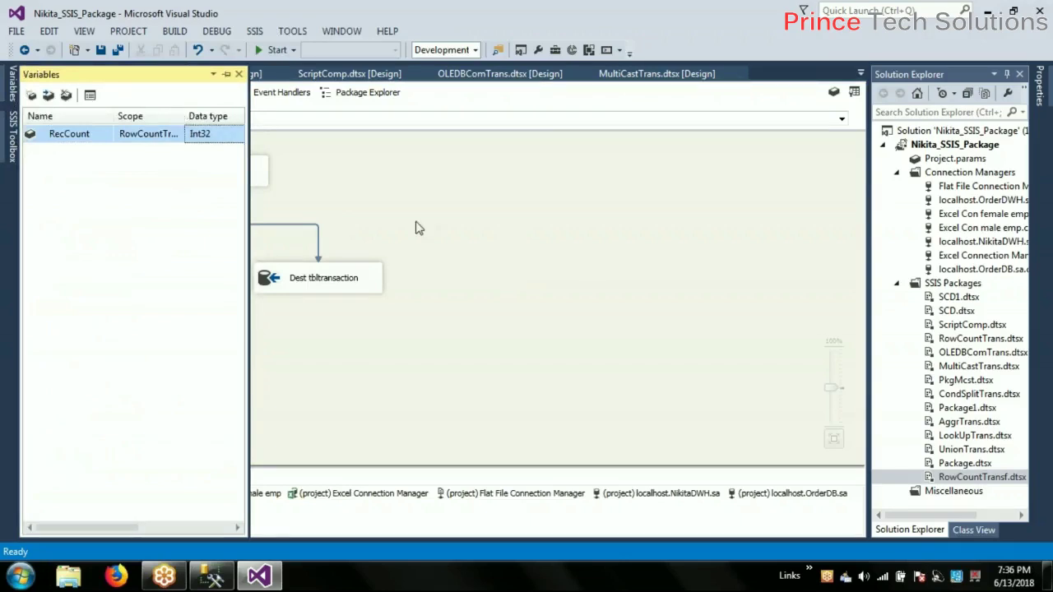
Step: Delete the data path connecting Src tbltransaction directly to Dest tbltransaction
left_click(600, 282)
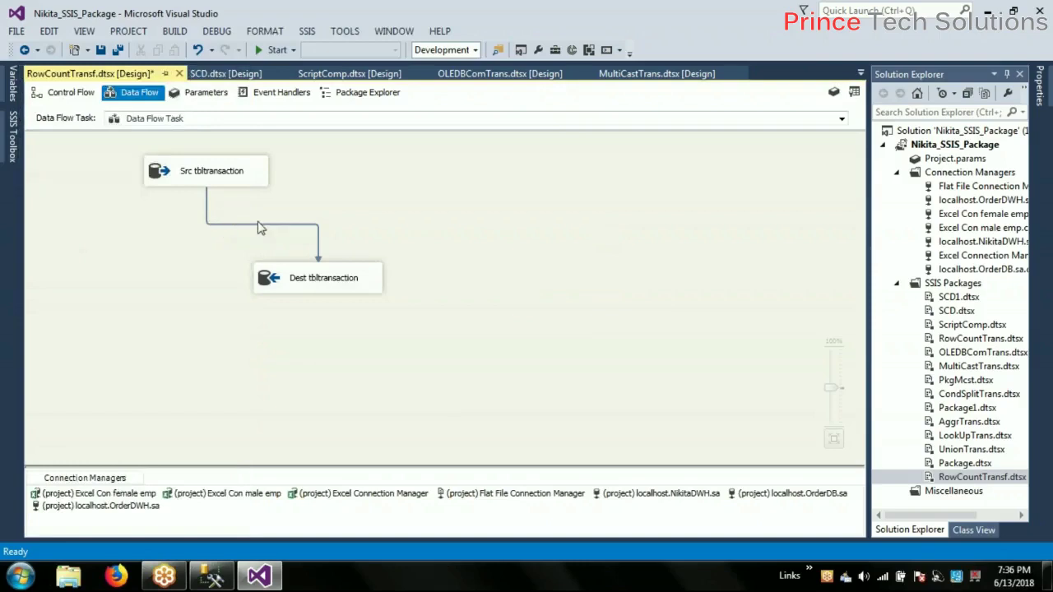
left_click(320, 237)
key("Delete")
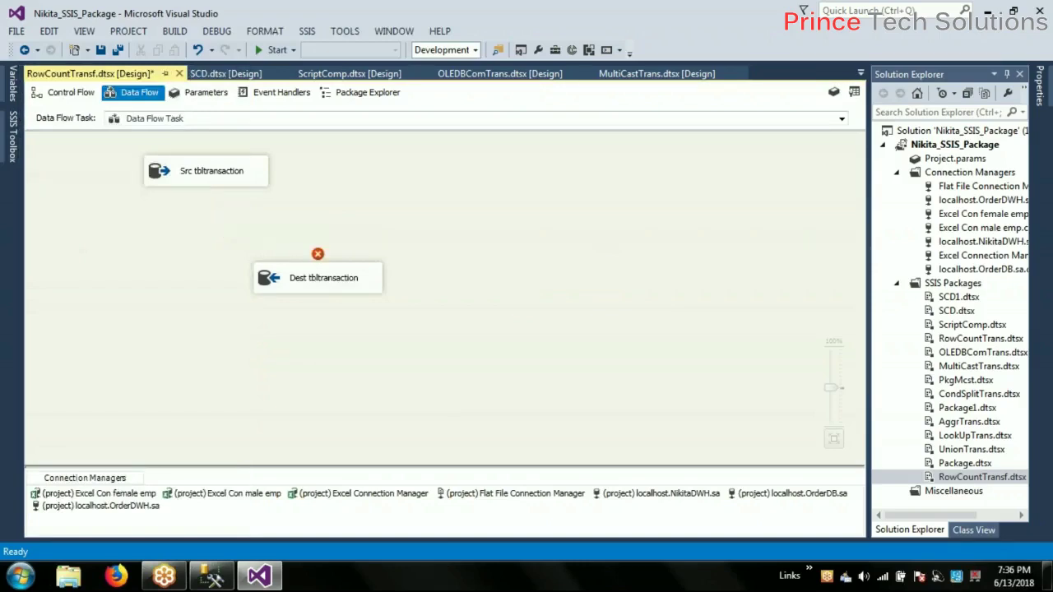
Step: Add a Row Count transformation between Src tbltransaction and Dest tbltransaction and connect the source's data output to it
left_click(8, 157)
scroll(99, 206, "up", 10)
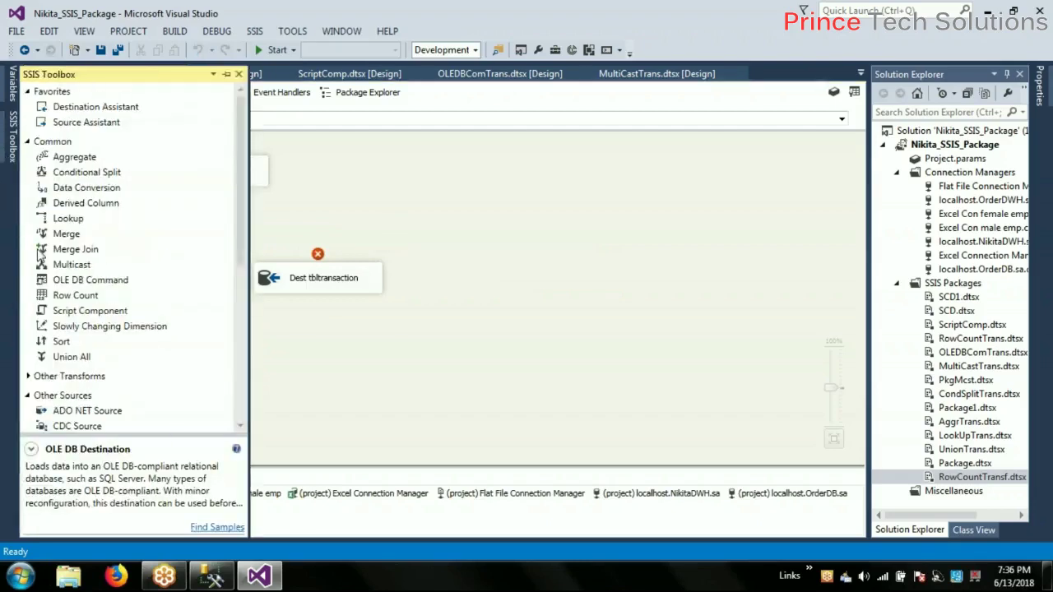
left_click(81, 297)
left_click_drag(80, 298, 284, 230)
left_click_drag(298, 279, 298, 304)
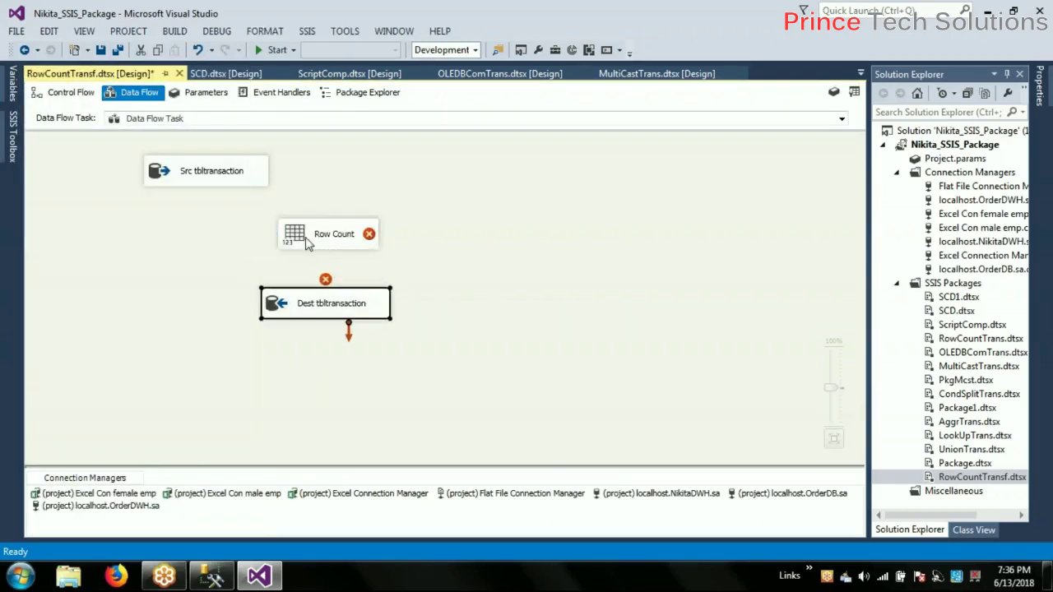
left_click_drag(307, 240, 235, 239)
left_click(202, 183)
left_click_drag(206, 193, 247, 240)
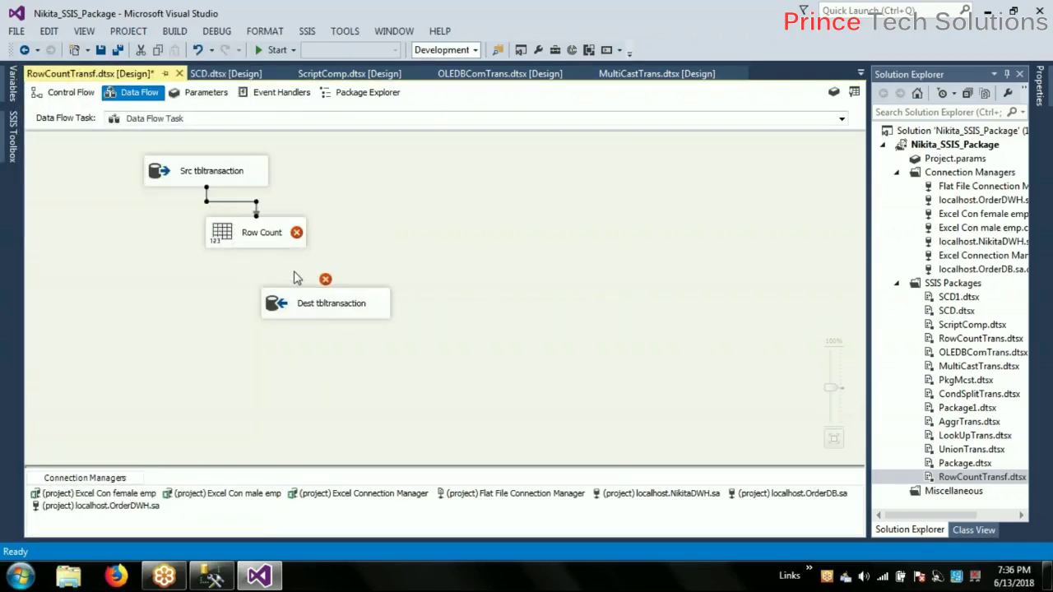
Step: Assign the User::RecCount variable to the Row Count transformation and connect its output to Dest tbltransaction
double_click(244, 233)
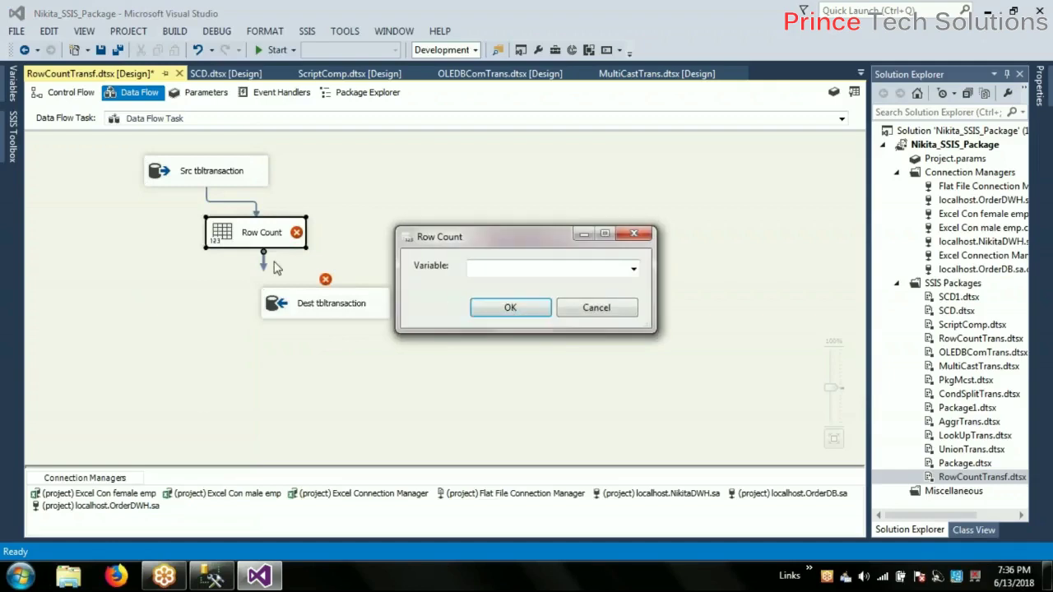
left_click(629, 272)
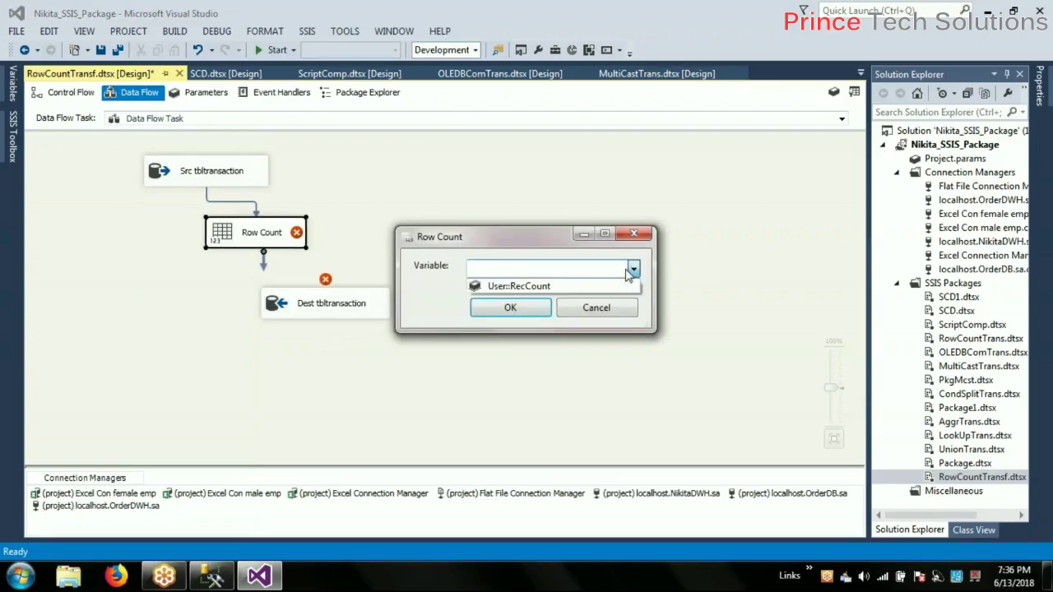
left_click(541, 288)
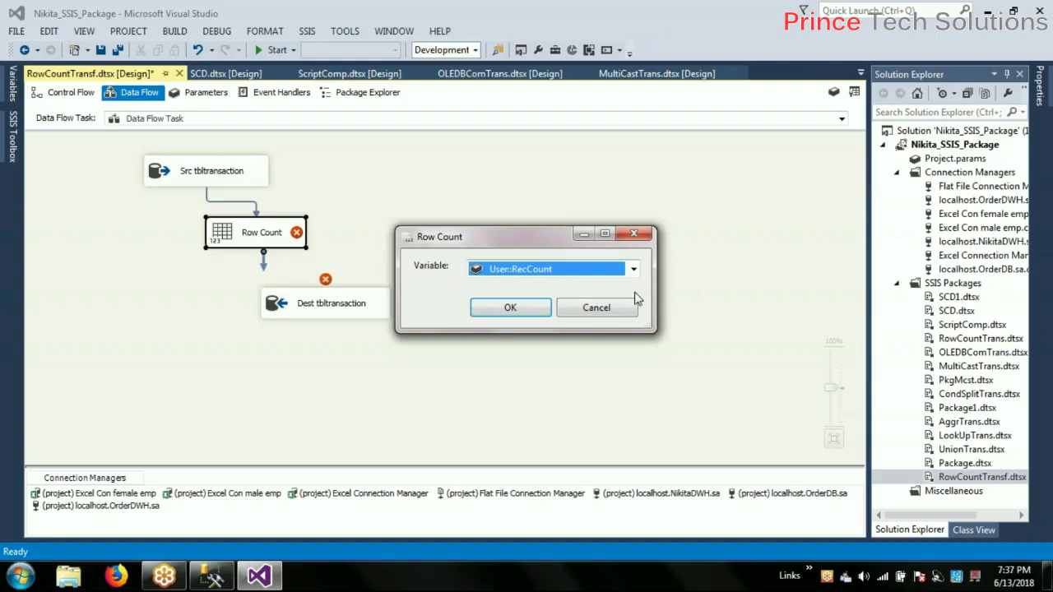
left_click(522, 309)
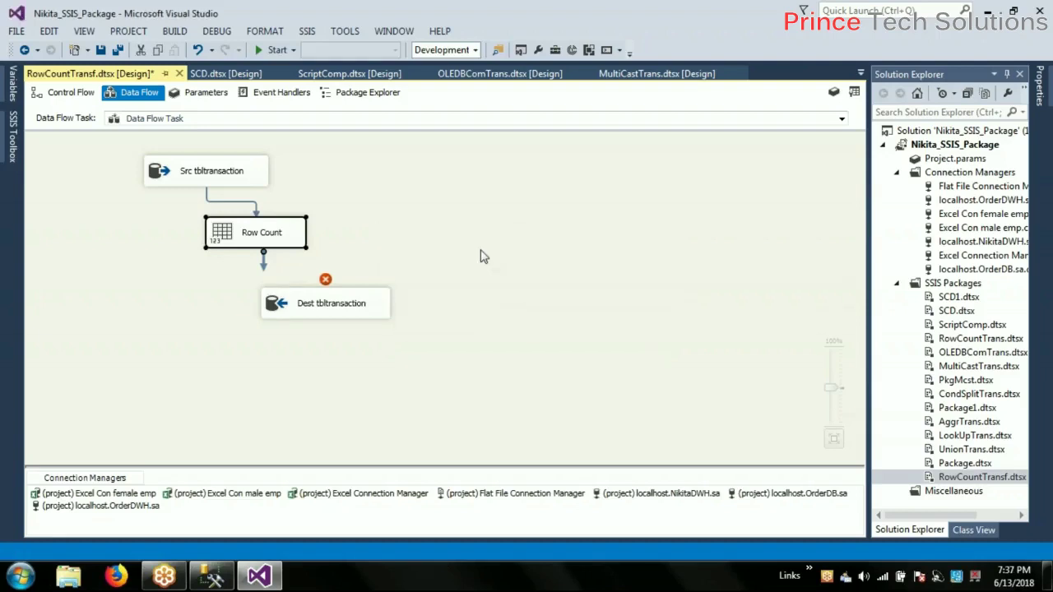
left_click_drag(274, 280, 337, 294)
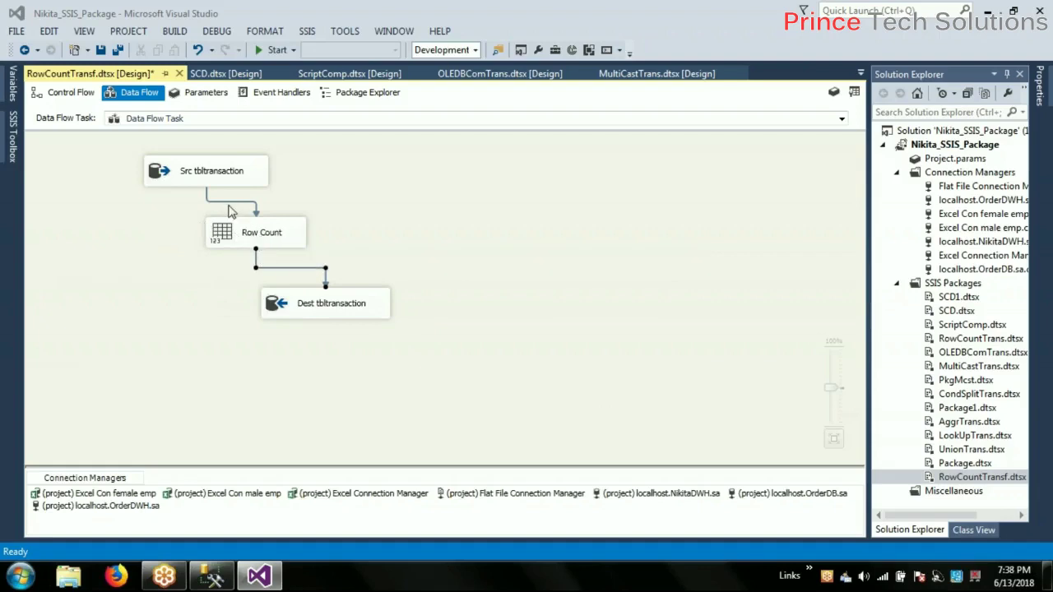
left_click(211, 177)
left_click(300, 296)
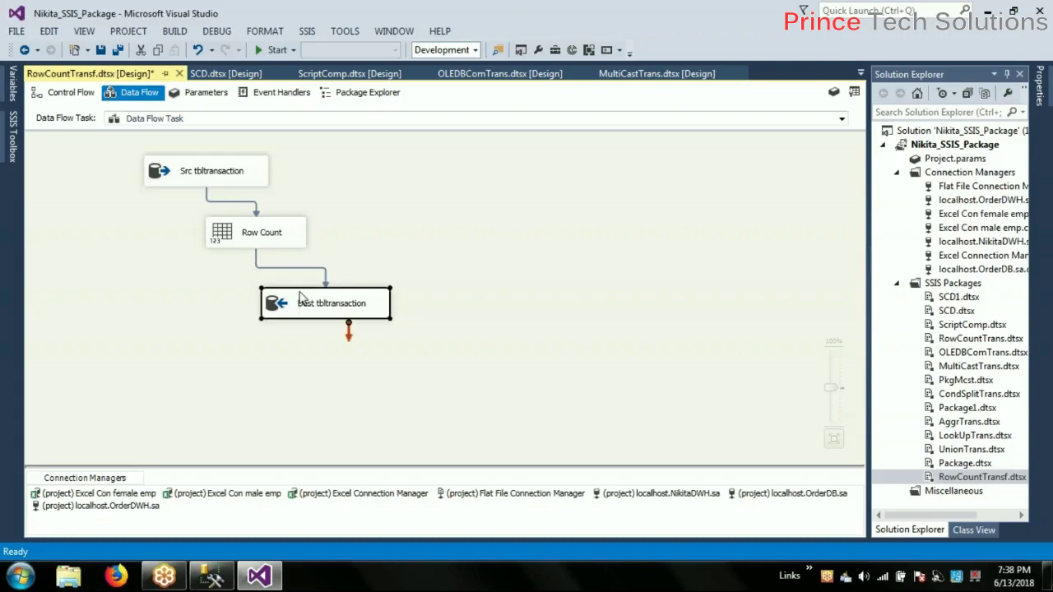
left_click(207, 183)
left_click(296, 311)
left_click(188, 183)
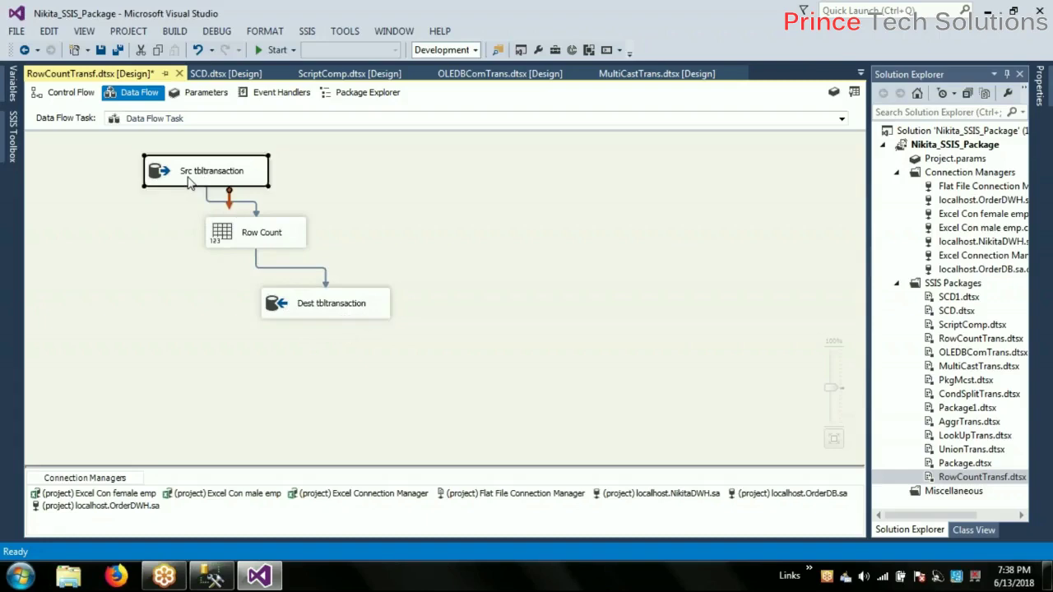
left_click(294, 307)
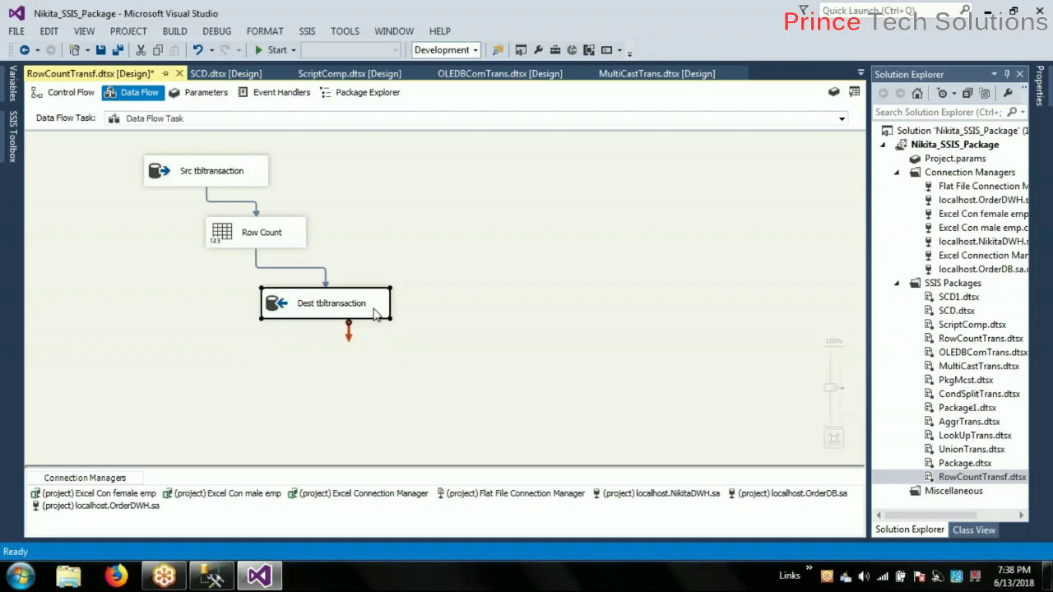
left_click(216, 183)
left_click(306, 300)
left_click(189, 174)
left_click(293, 303)
left_click(177, 180)
left_click(287, 312)
left_click(173, 184)
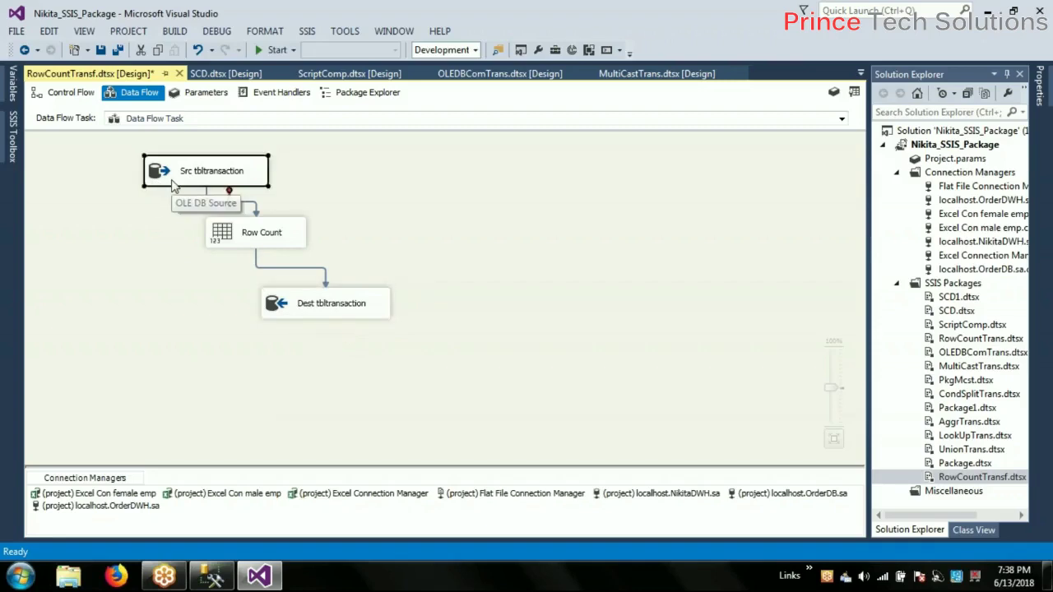
left_click(296, 308)
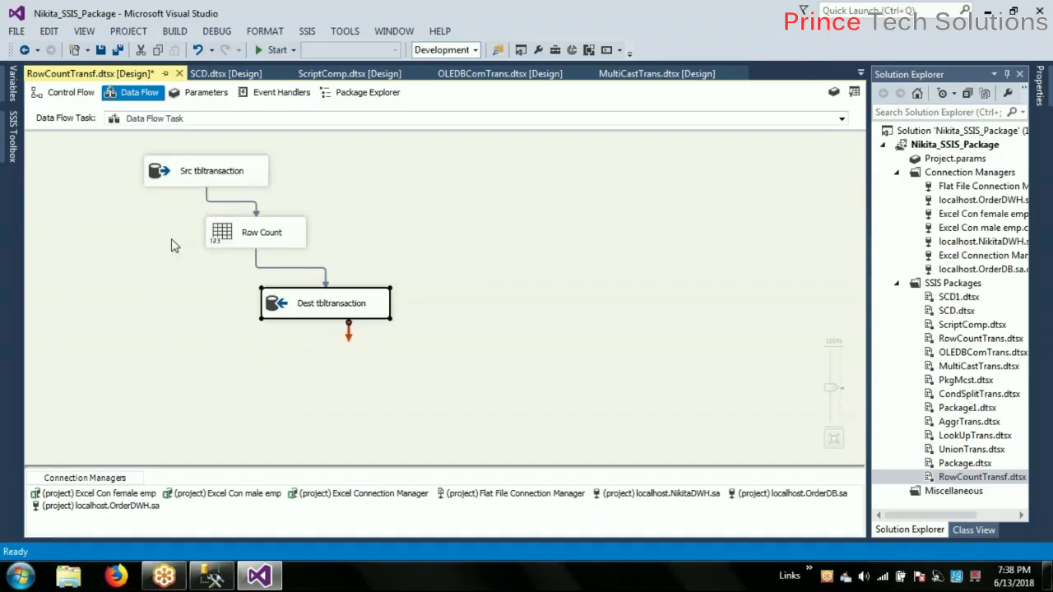
left_click(207, 175)
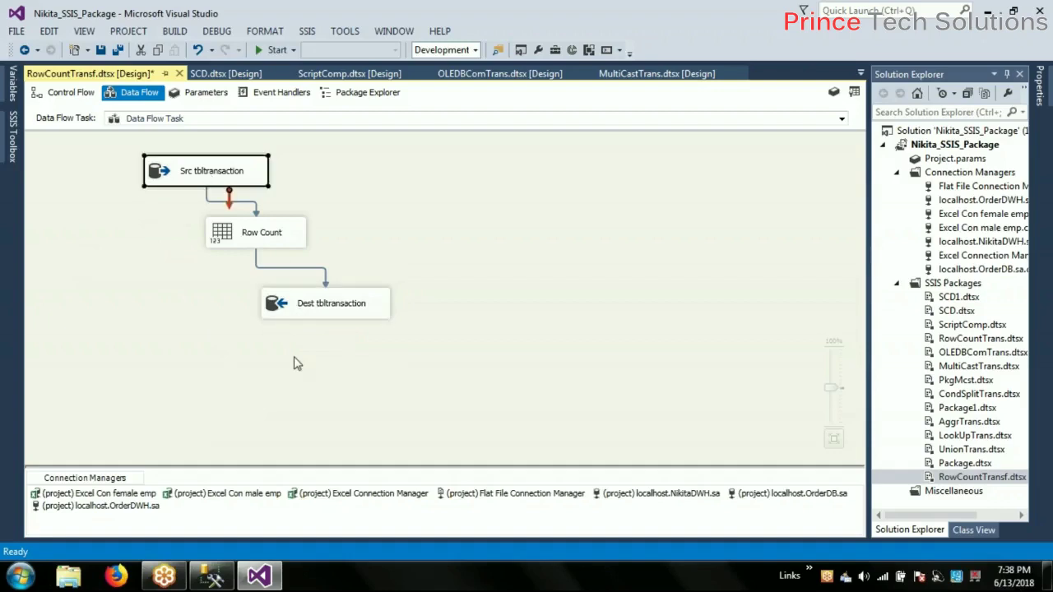
left_click(295, 310)
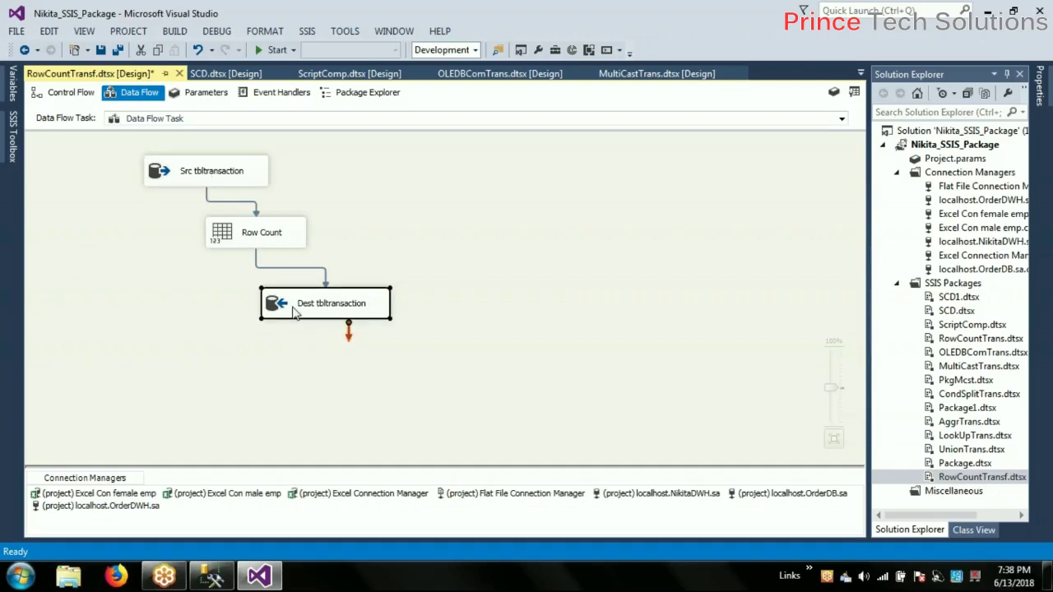
left_click(247, 238)
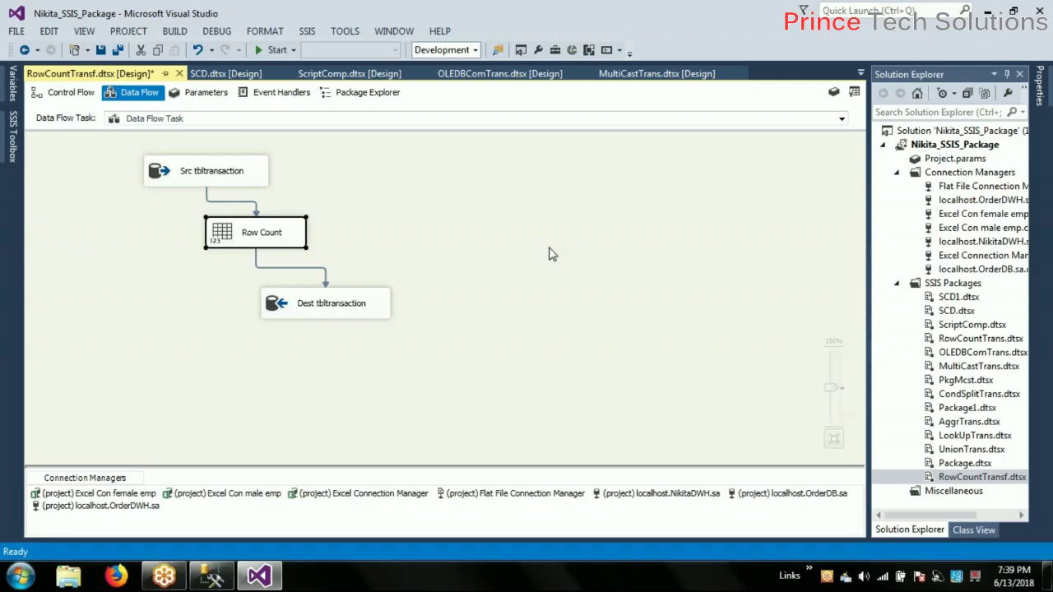
left_click(183, 181)
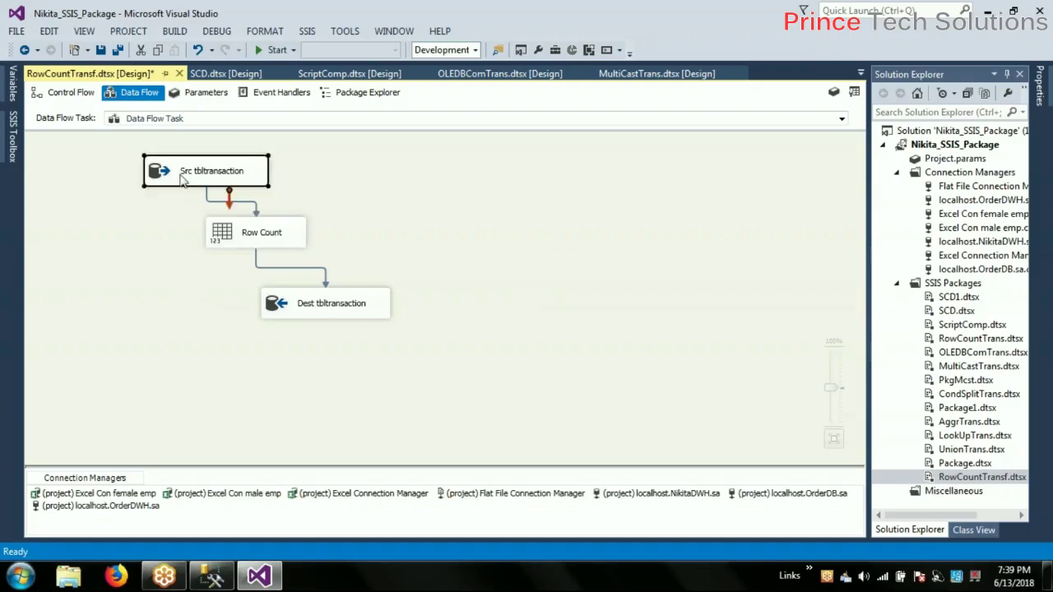
left_click(290, 306)
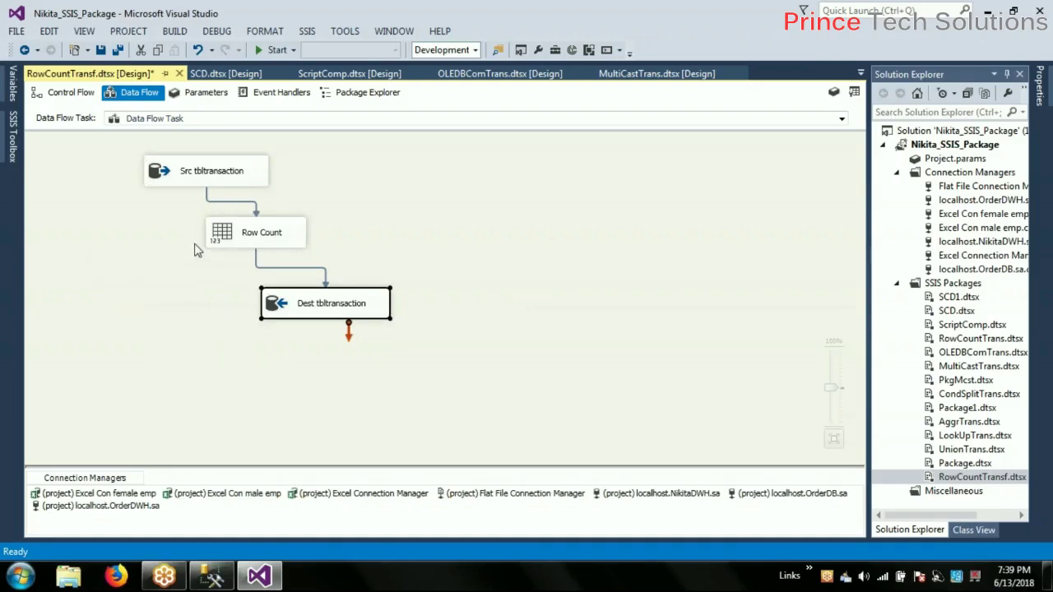
left_click(521, 247)
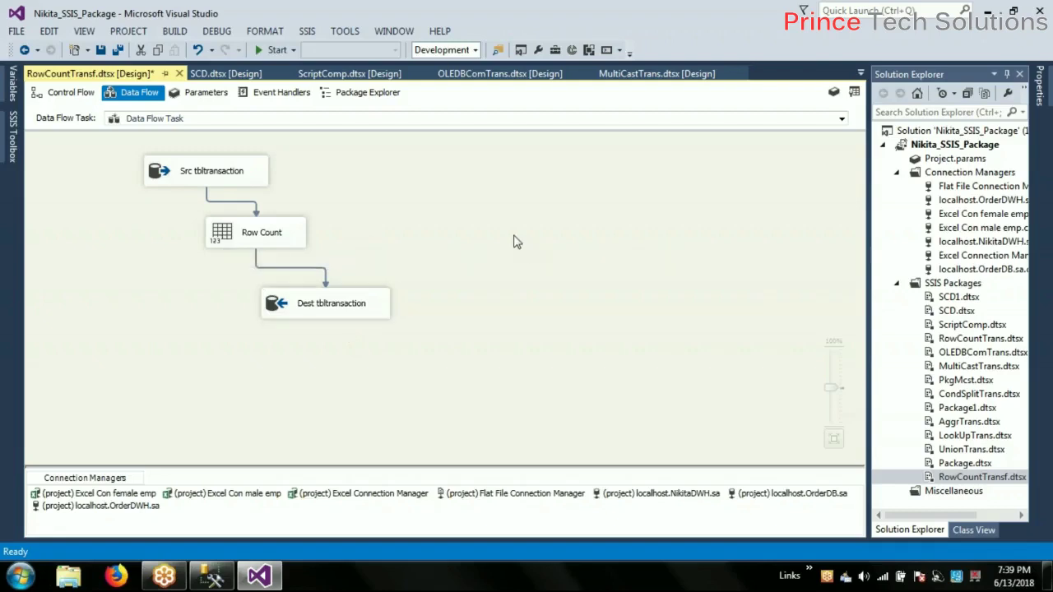
Step: Shift Row Count slightly down on the data flow canvas and save the RowCountTransf.dtsx package
left_click_drag(239, 234, 239, 239)
left_click(440, 242)
left_click(100, 51)
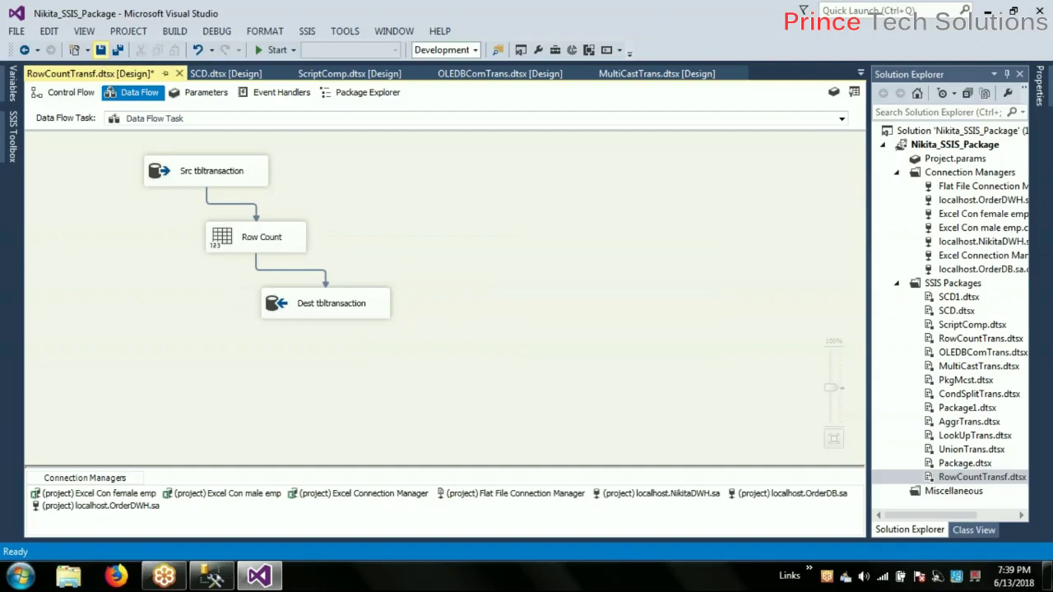
Step: Review the input-to-destination column mappings of Dest tbltransaction with Row Count in the flow and accept them
double_click(302, 309)
left_click(264, 120)
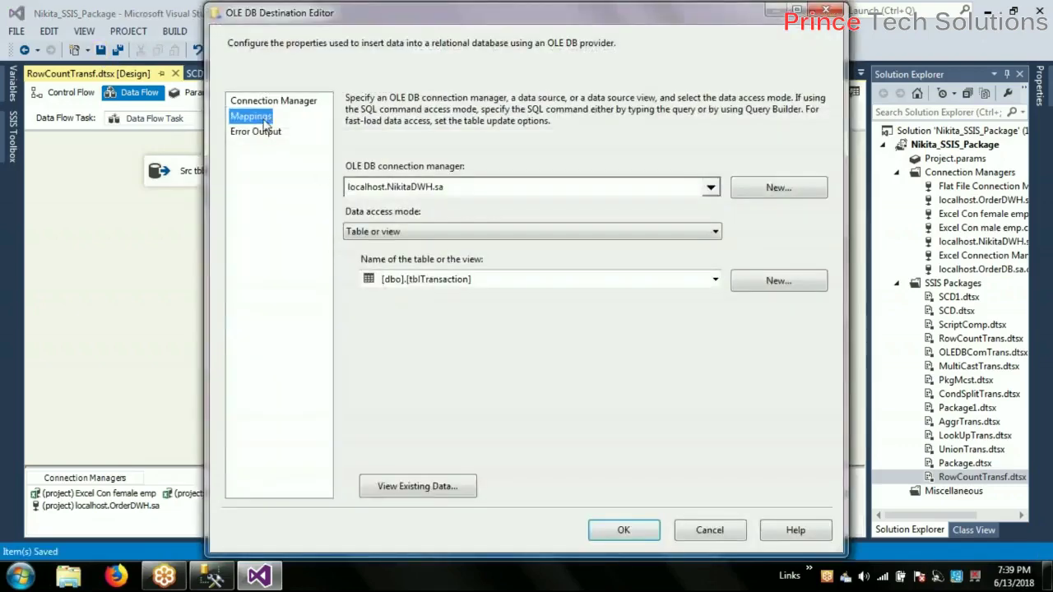
scroll(732, 197, "down", 2)
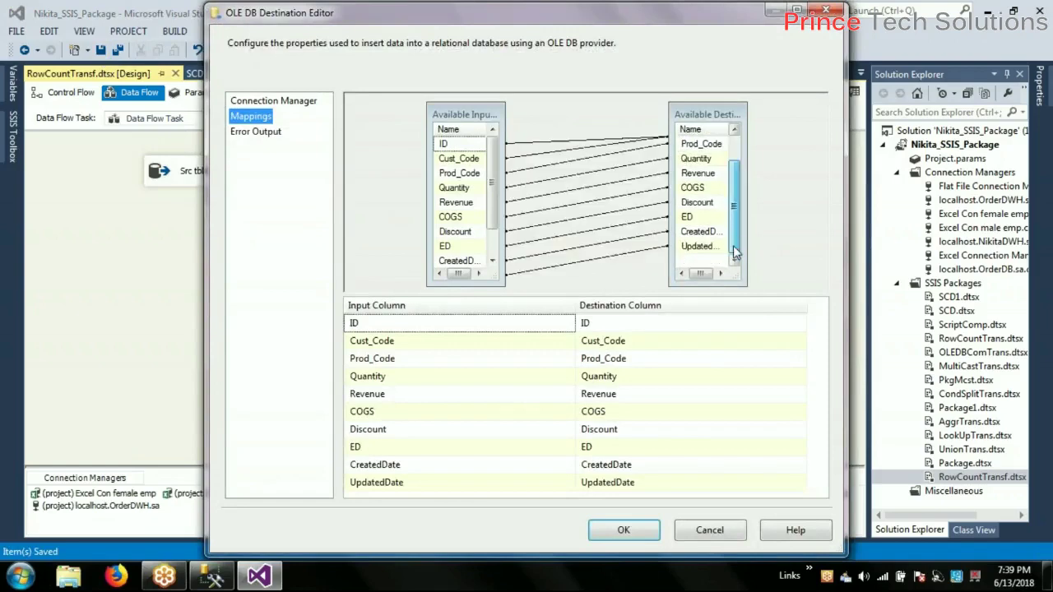
left_click(638, 537)
left_click(610, 316)
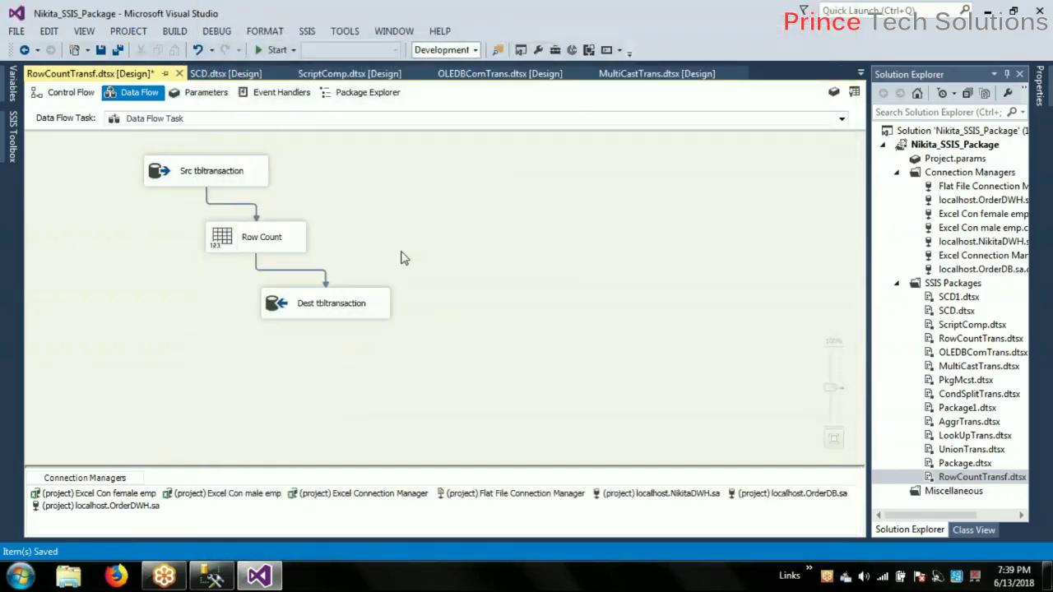
right_click(517, 353)
left_click(453, 289)
left_click(220, 247)
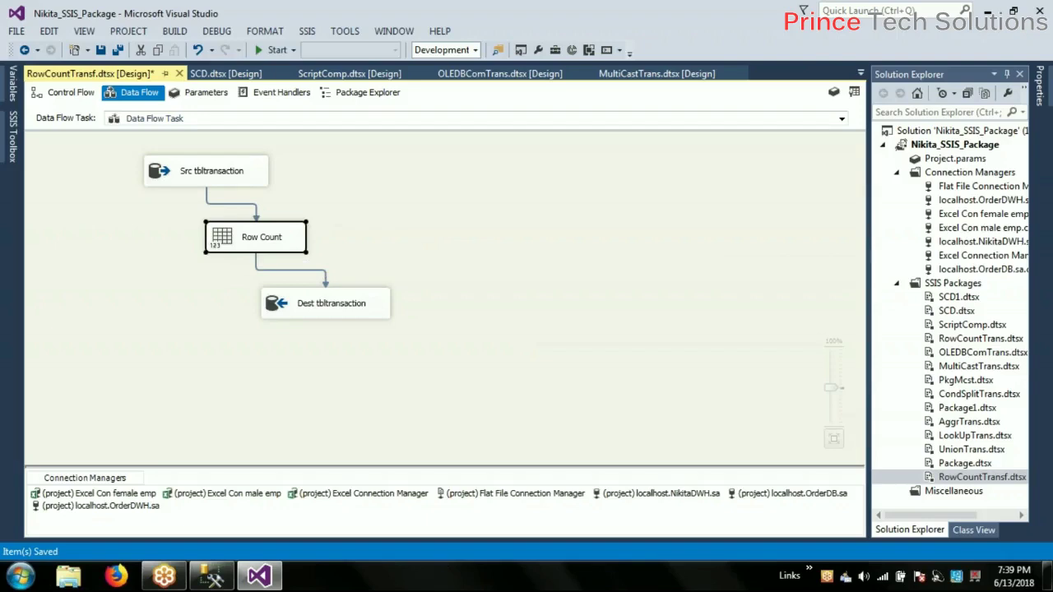
left_click(564, 312)
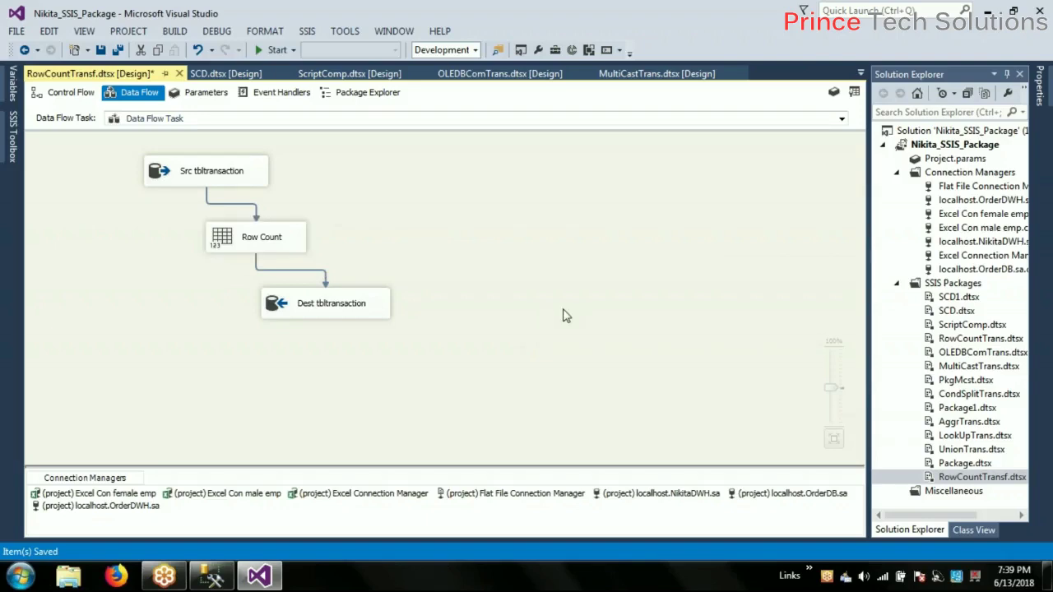
Step: Return to the package's control flow and move the Data Flow Task up and to the left on the canvas
left_click(58, 94)
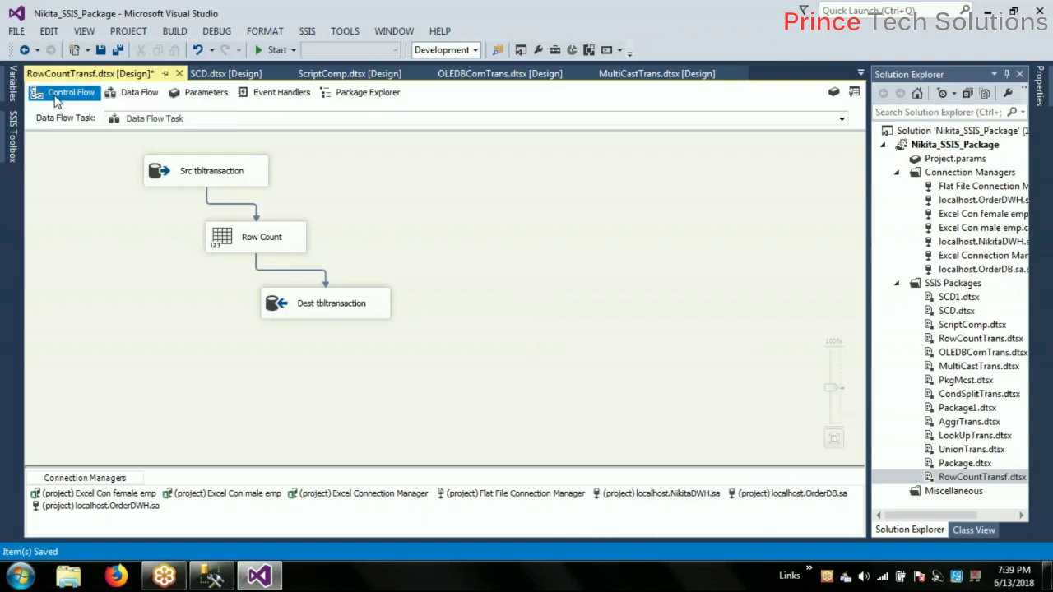
left_click_drag(358, 215, 257, 205)
left_click_drag(219, 149, 409, 284)
left_click(165, 164)
left_click_drag(176, 149, 416, 285)
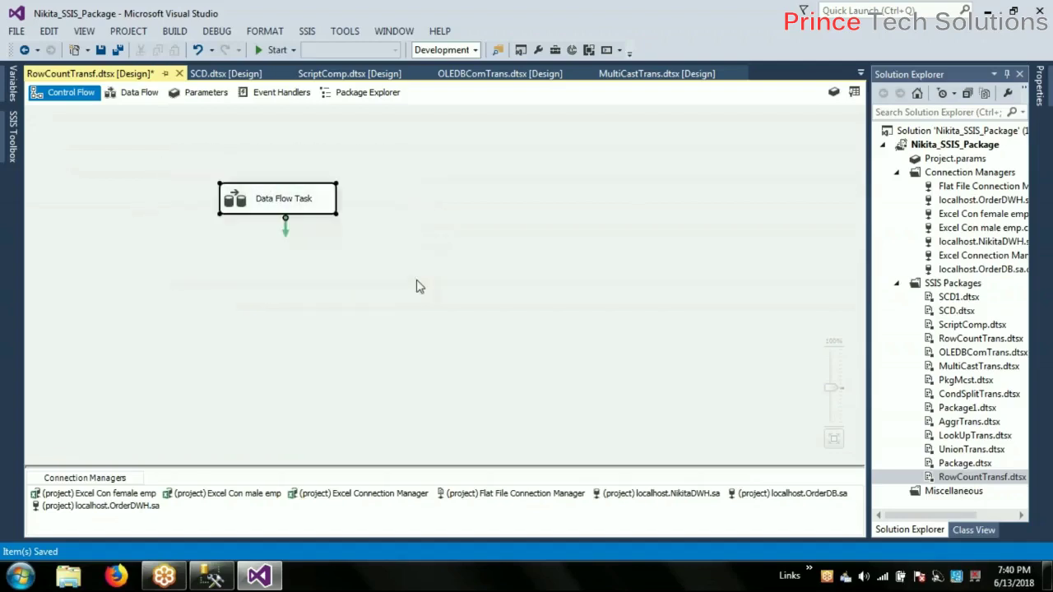
left_click(145, 95)
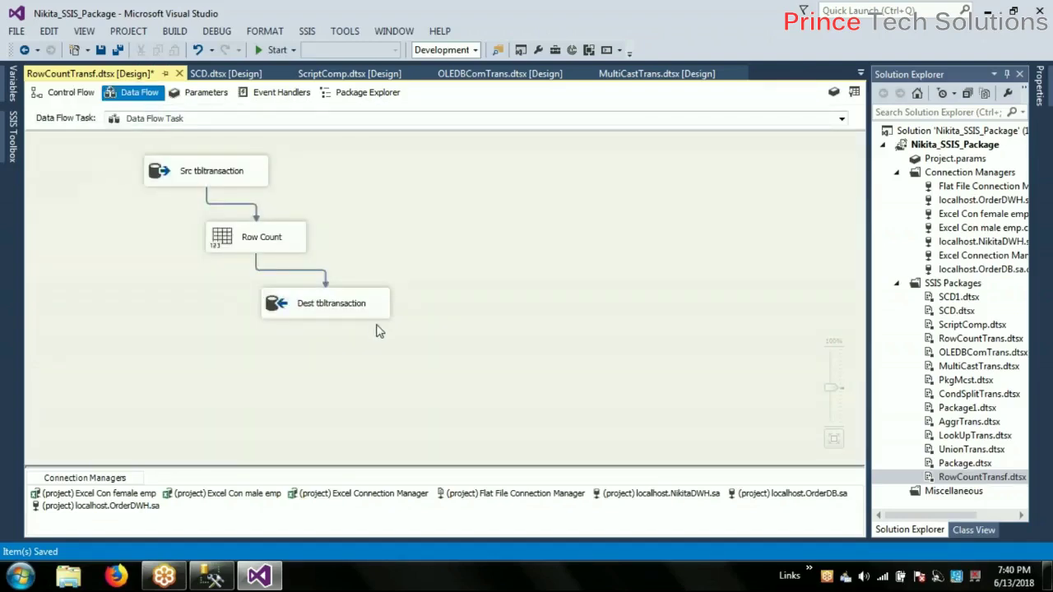
left_click(81, 93)
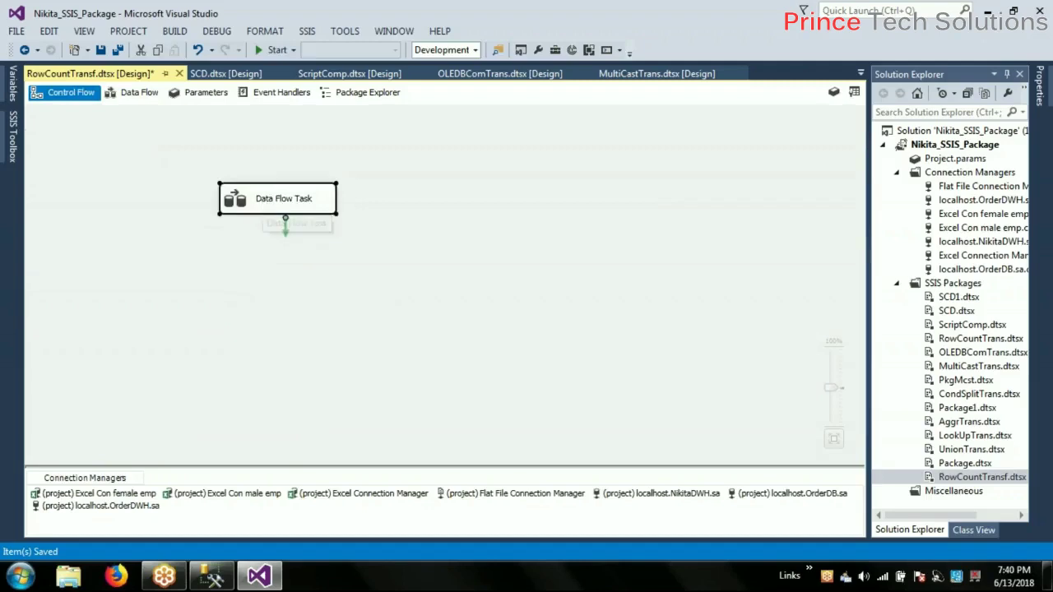
left_click_drag(261, 201, 245, 180)
left_click(429, 265)
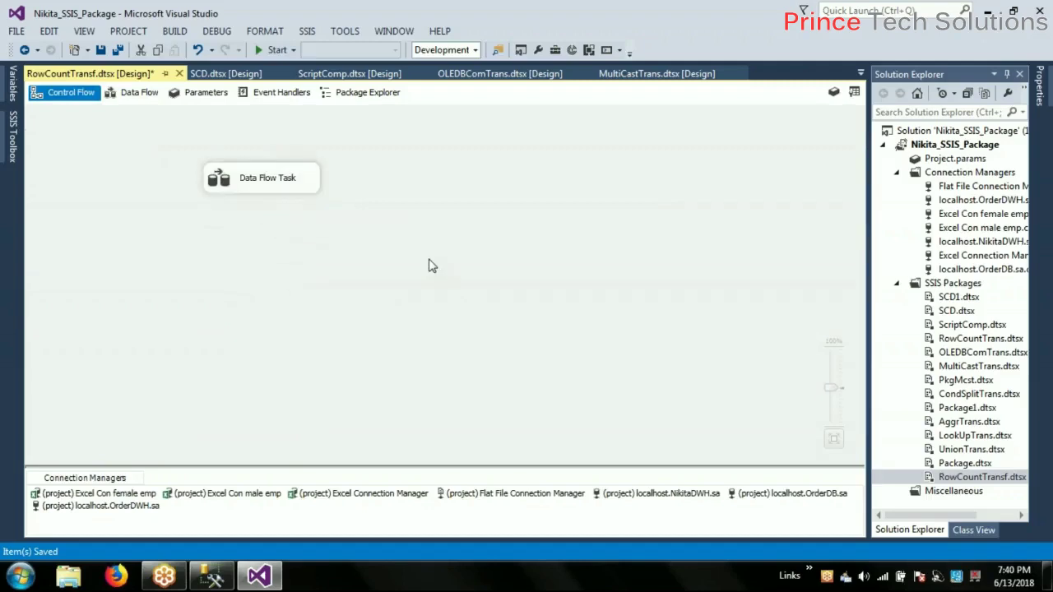
right_click(389, 343)
left_click(320, 312)
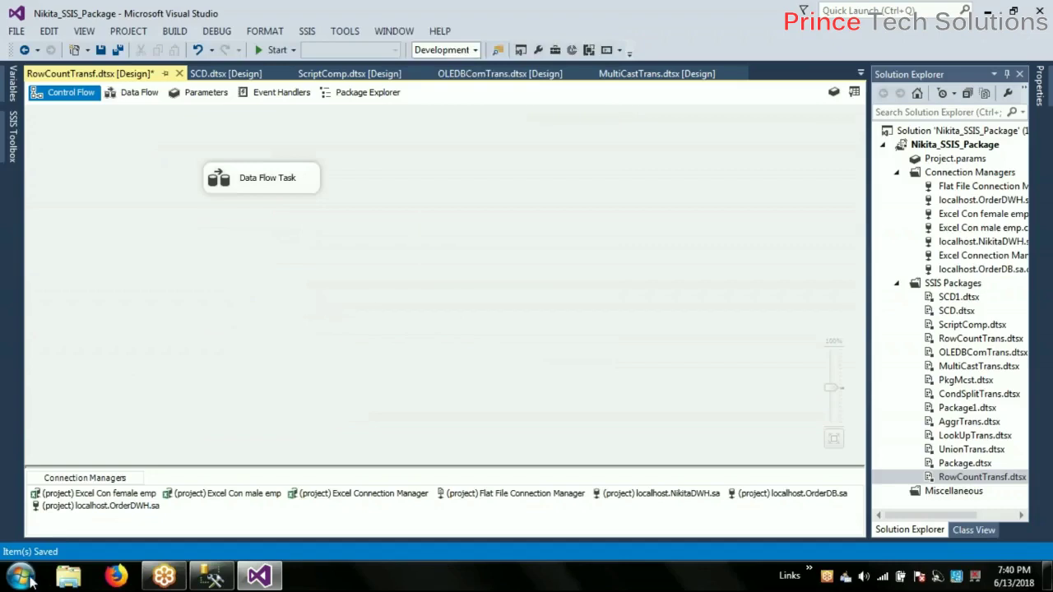
Step: Switch to SQL Server Management Studio and start designing a new table in the NikitaDWH database
left_click(206, 581)
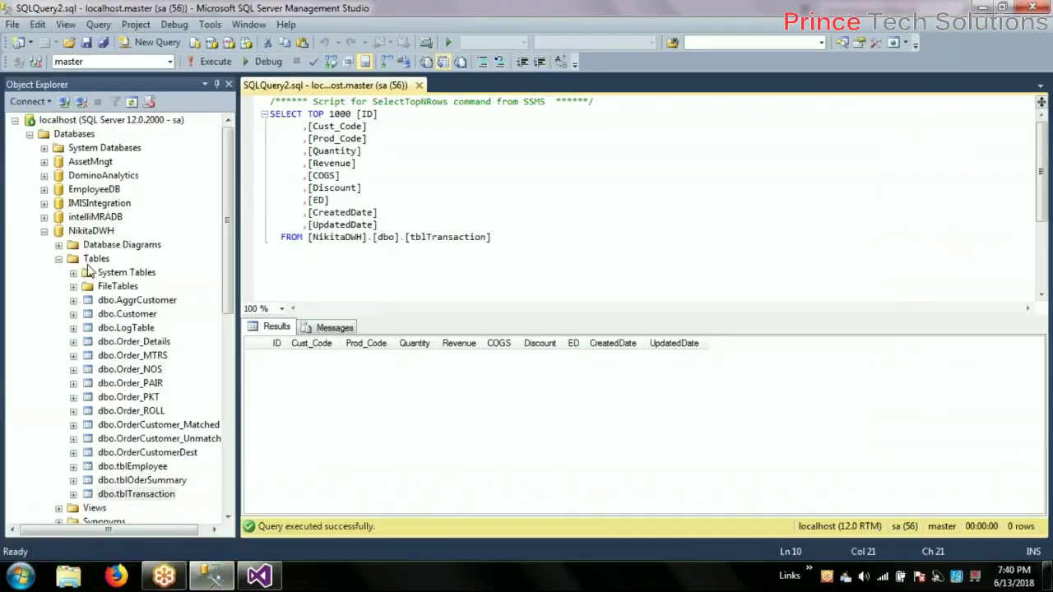
right_click(112, 287)
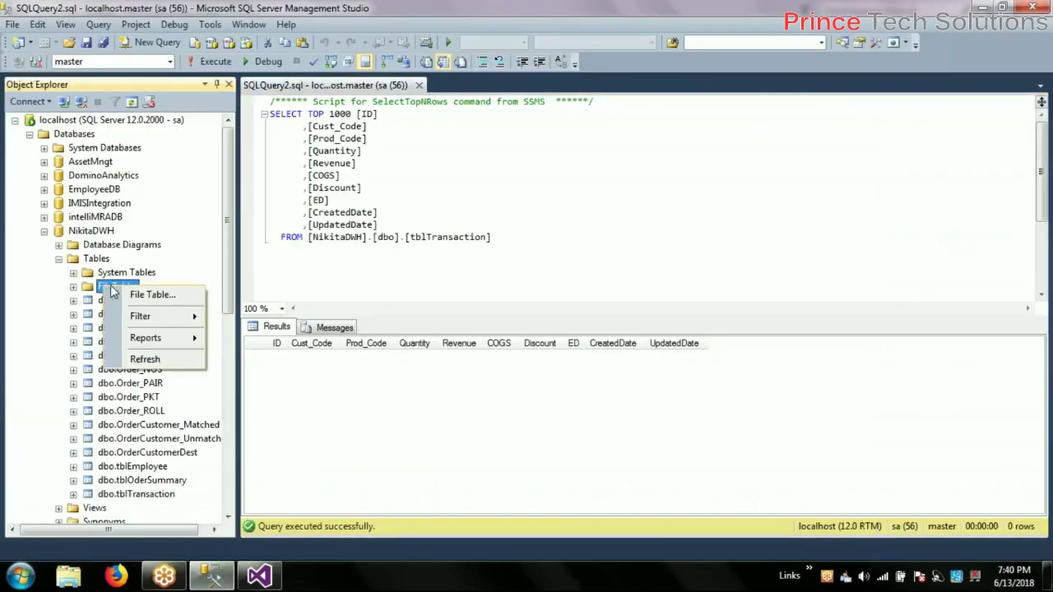
left_click(97, 259)
right_click(107, 260)
key("Escape")
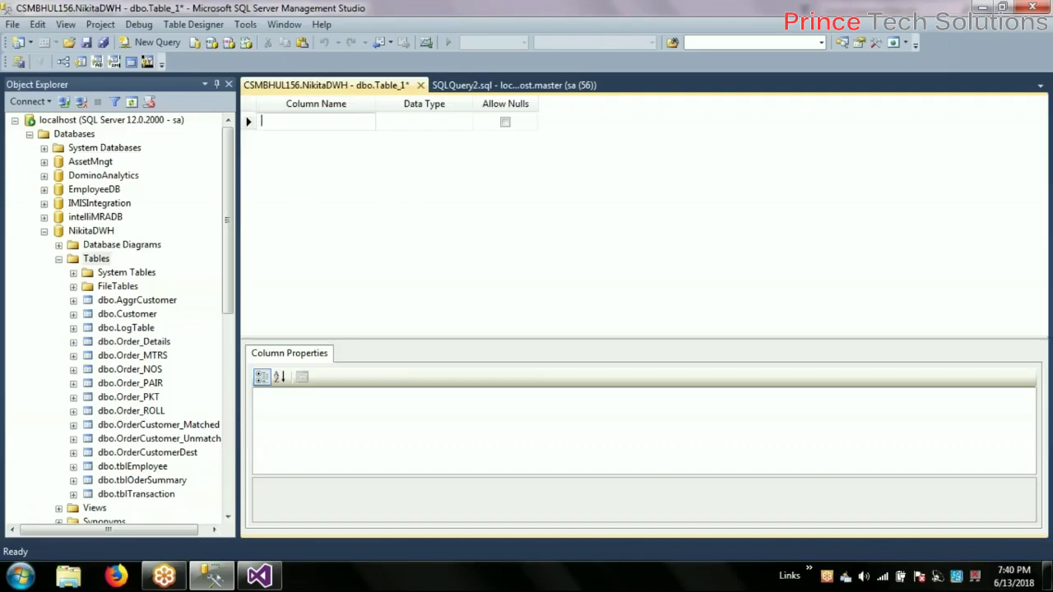
Step: Define the new table's first column as RowID with the int data type
type("oN")
type("o")
type("wNo")
key("shift+End")
type("ID")
key("Tab")
left_click(465, 122)
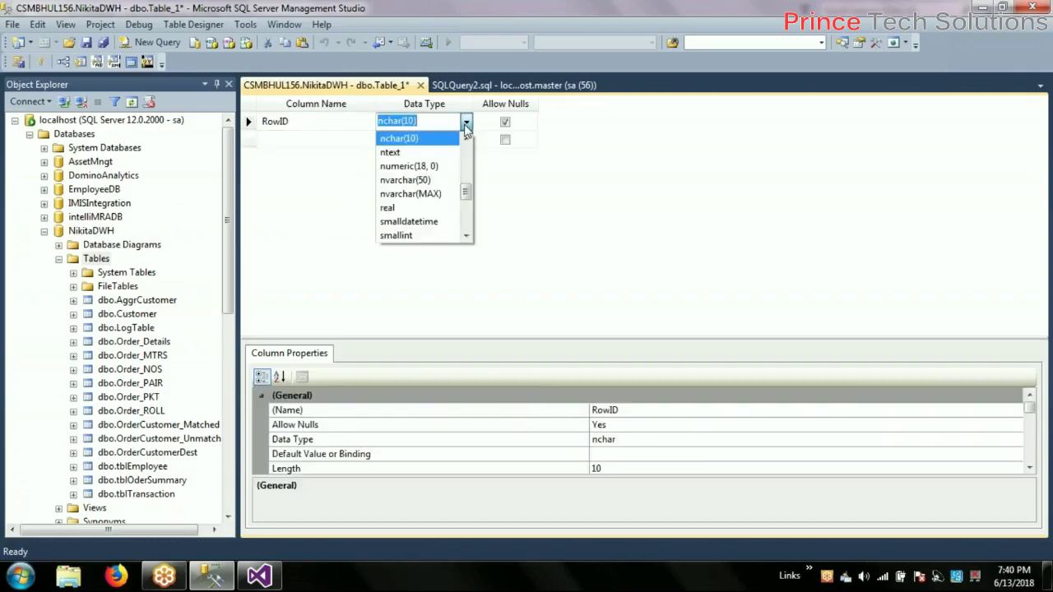
scroll(415, 169, "up", 3)
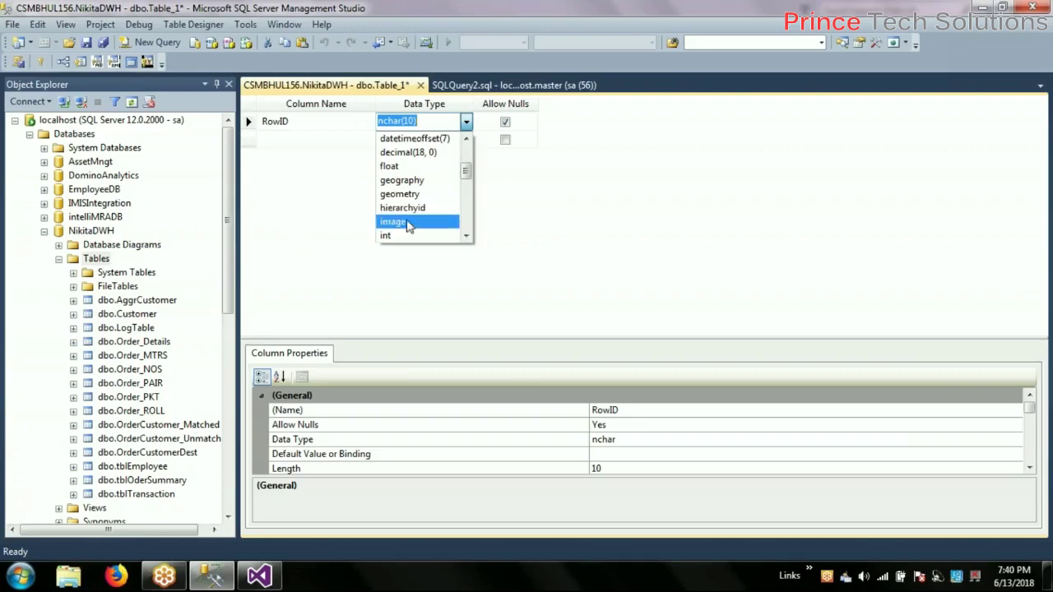
left_click(404, 235)
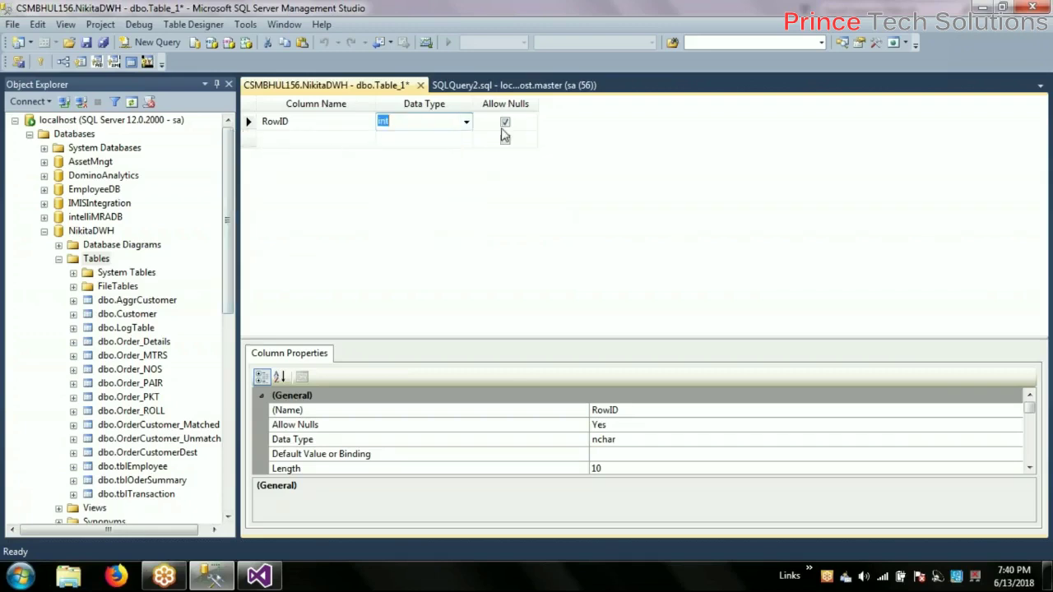
Step: Add an ExecutionDate column with the datetime data type below RowID
left_click(310, 142)
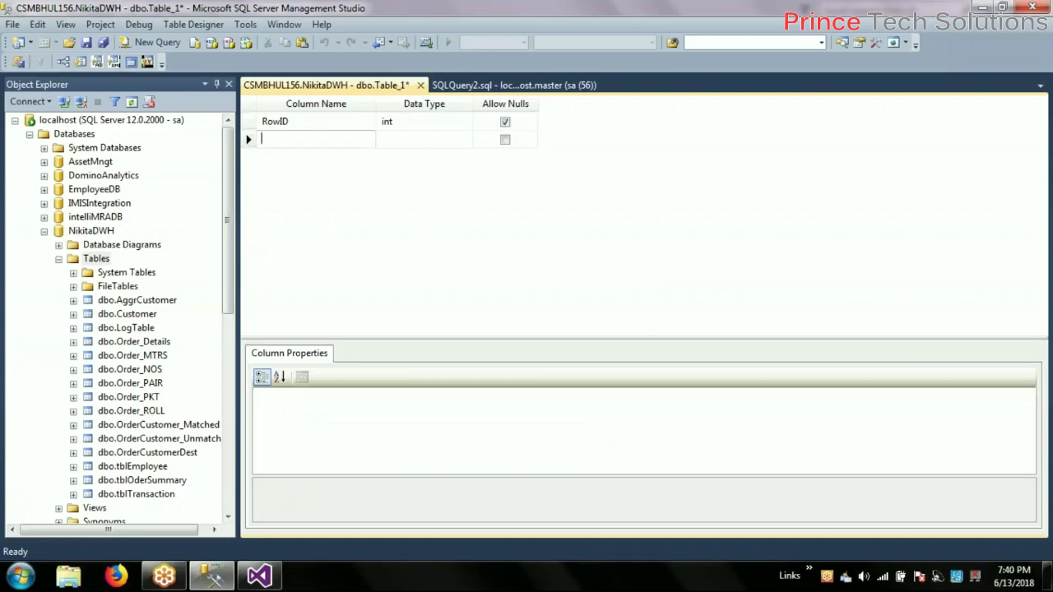
type("ExecutionDate")
key("Tab")
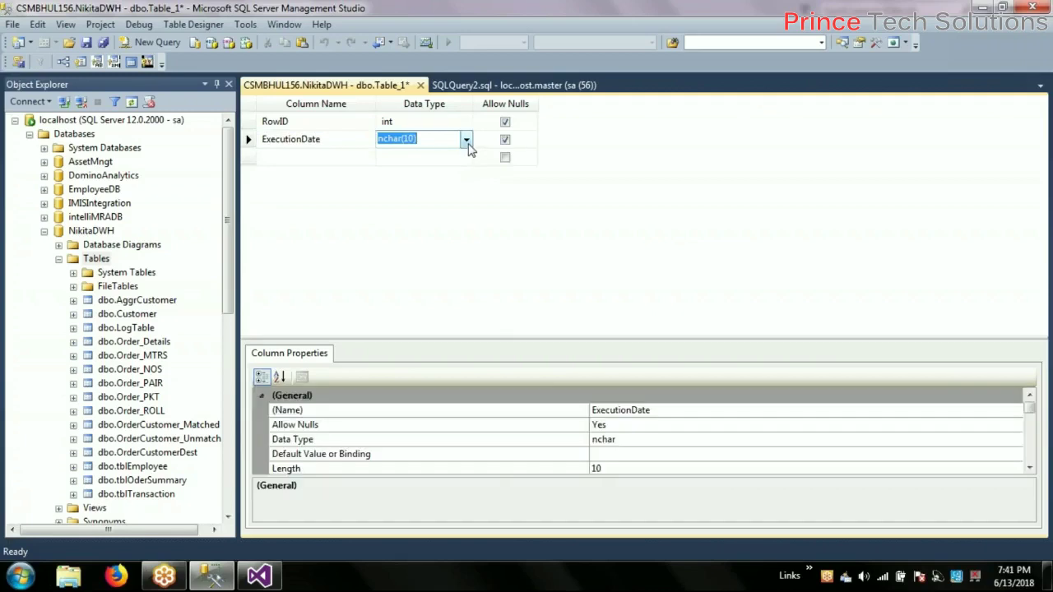
left_click(466, 141)
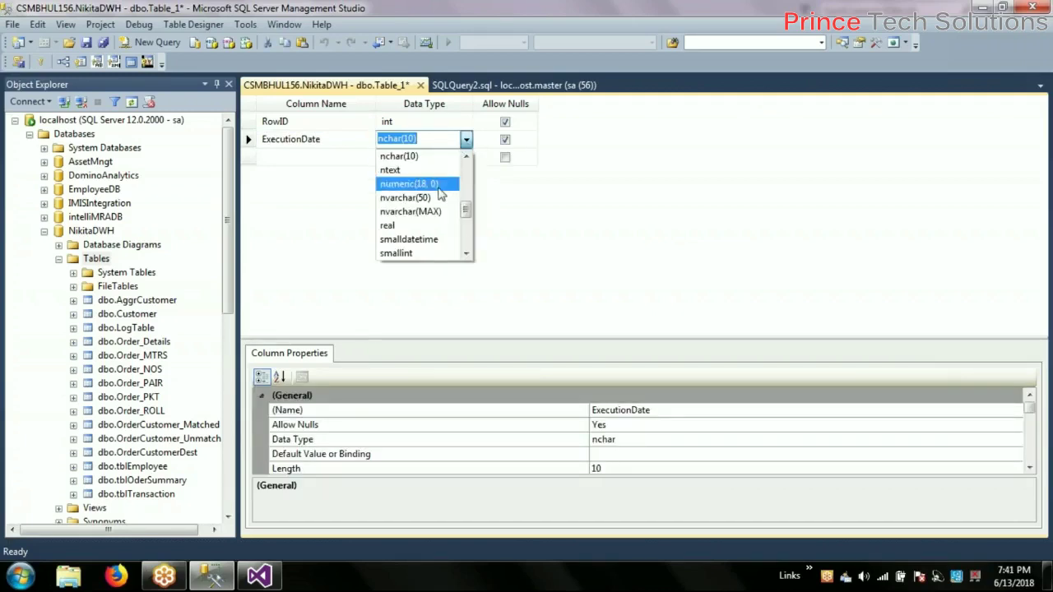
type("date")
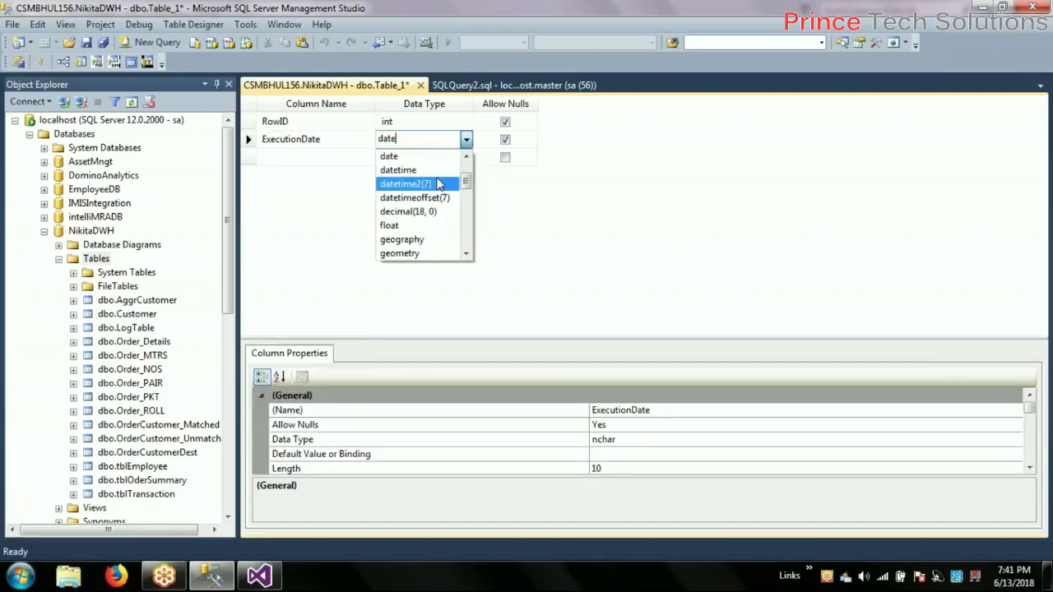
left_click(434, 170)
Step: Add a PackageName column with the data type varchar(20) below ExecutionDate
left_click(296, 158)
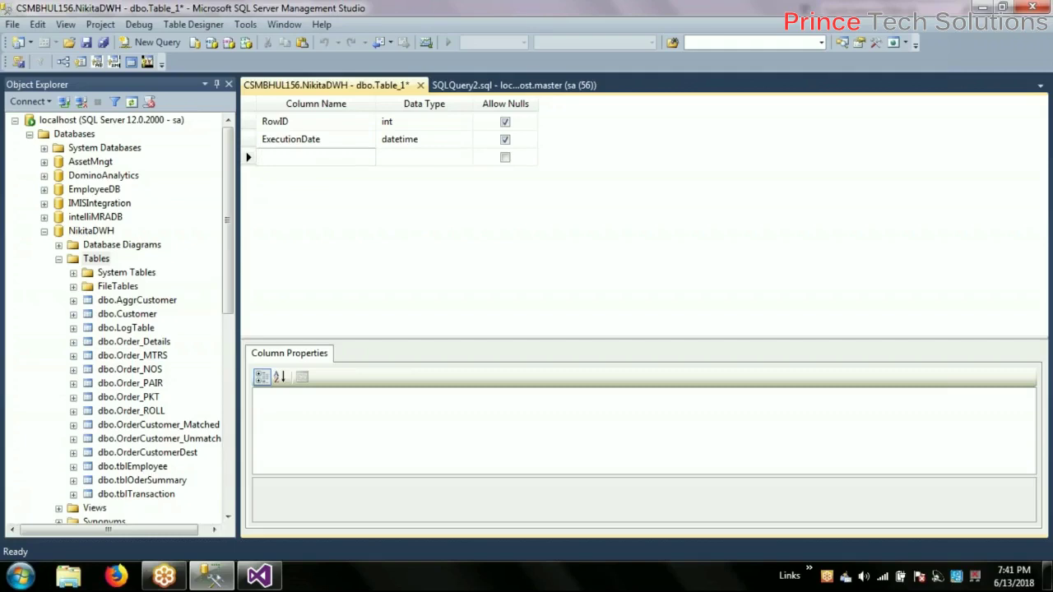
type("PackageName")
key("Tab")
left_click(467, 157)
type("varbinary(50")
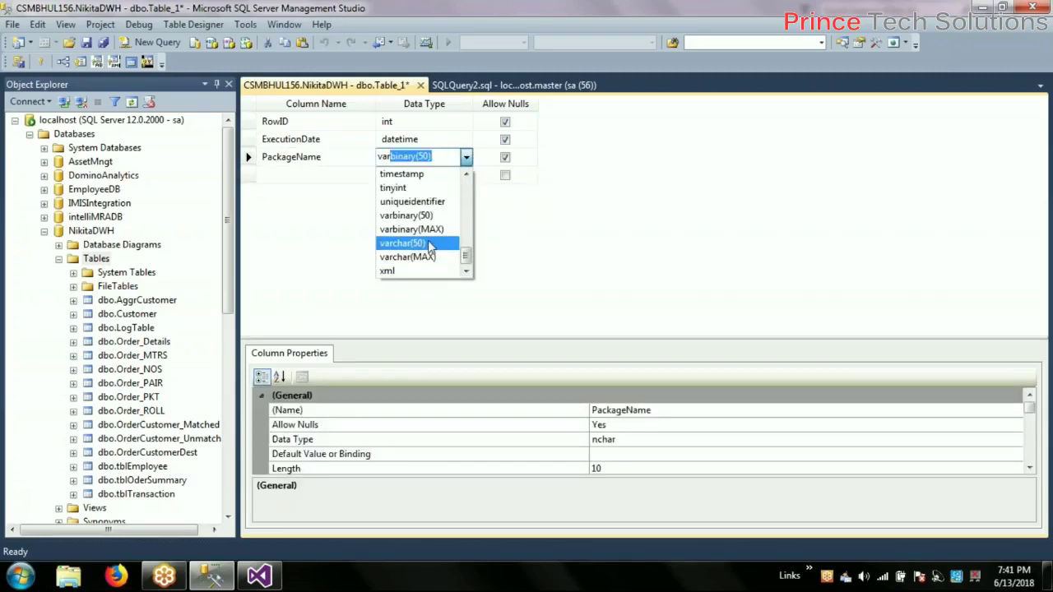
left_click(431, 246)
left_click(413, 156)
key("Delete")
type("2")
key("Tab")
key("Tab")
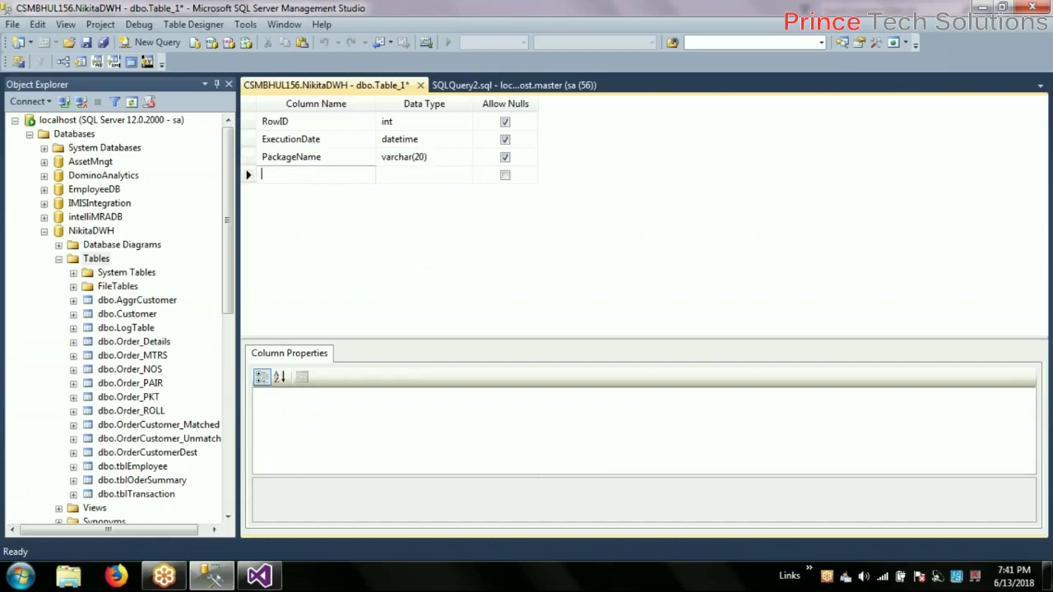
Step: Add a RecordCount column with the int data type below PackageName
type("RecordCount")
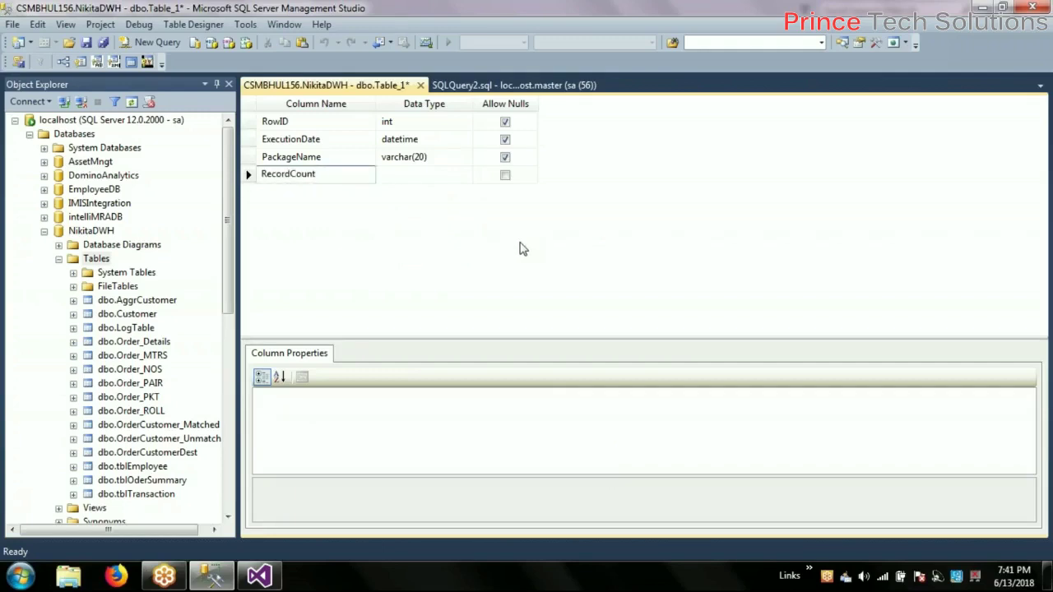
left_click(467, 177)
left_click(466, 178)
type("image")
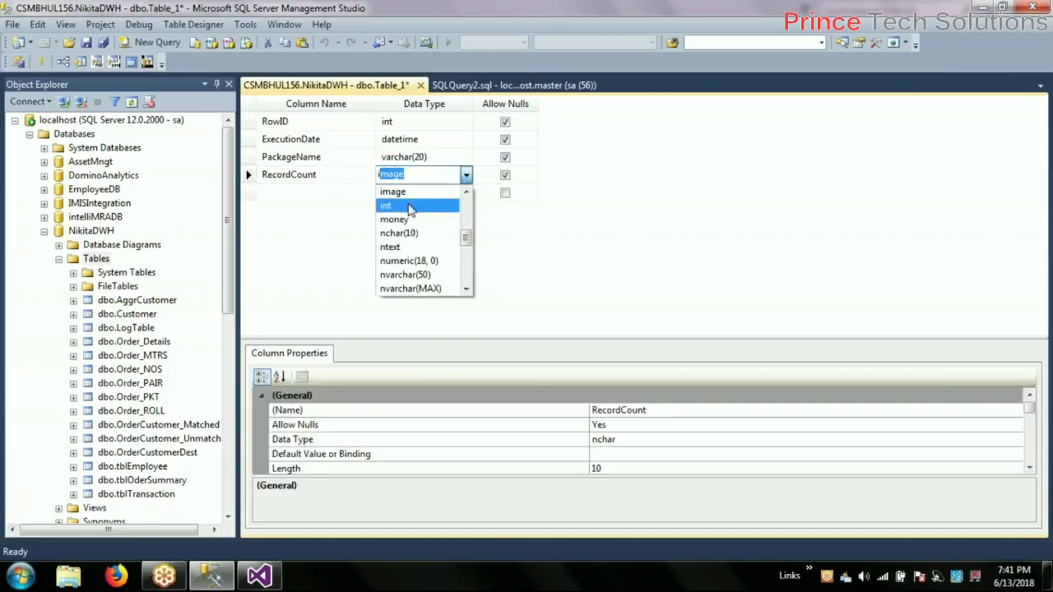
left_click(410, 207)
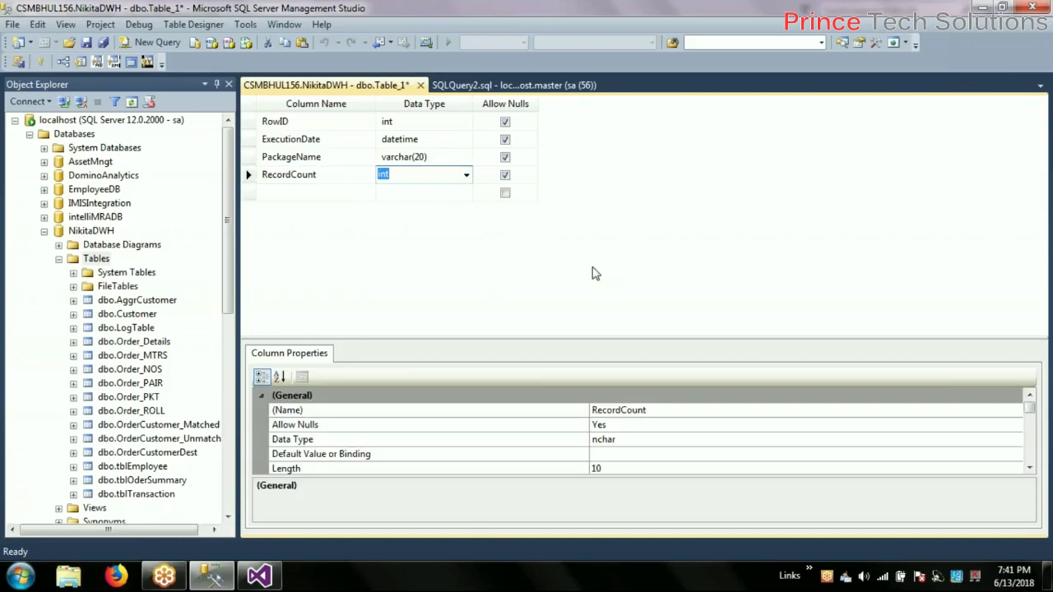
left_click(85, 42)
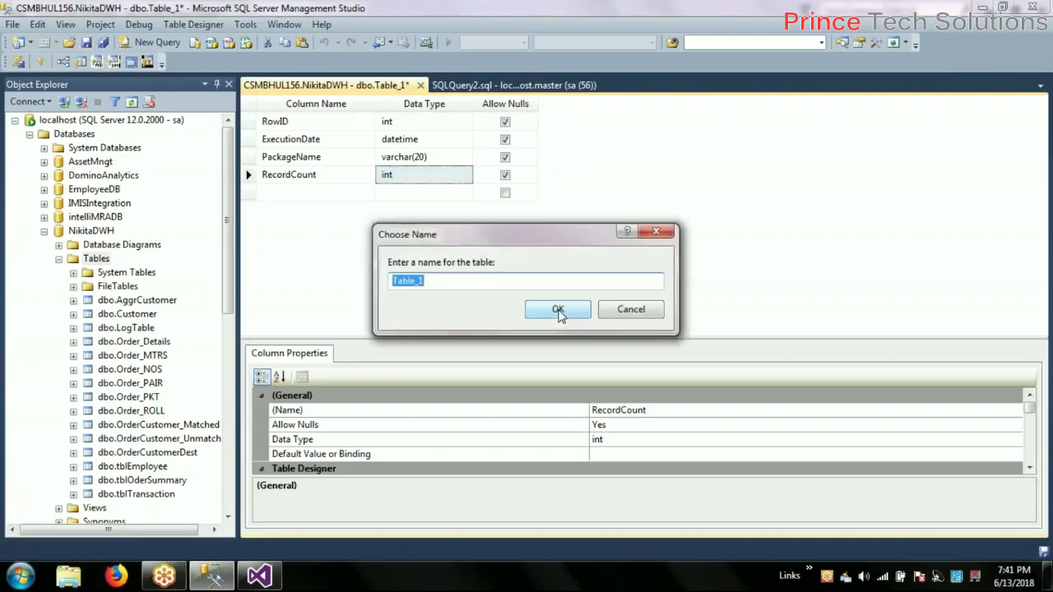
type("tbl")
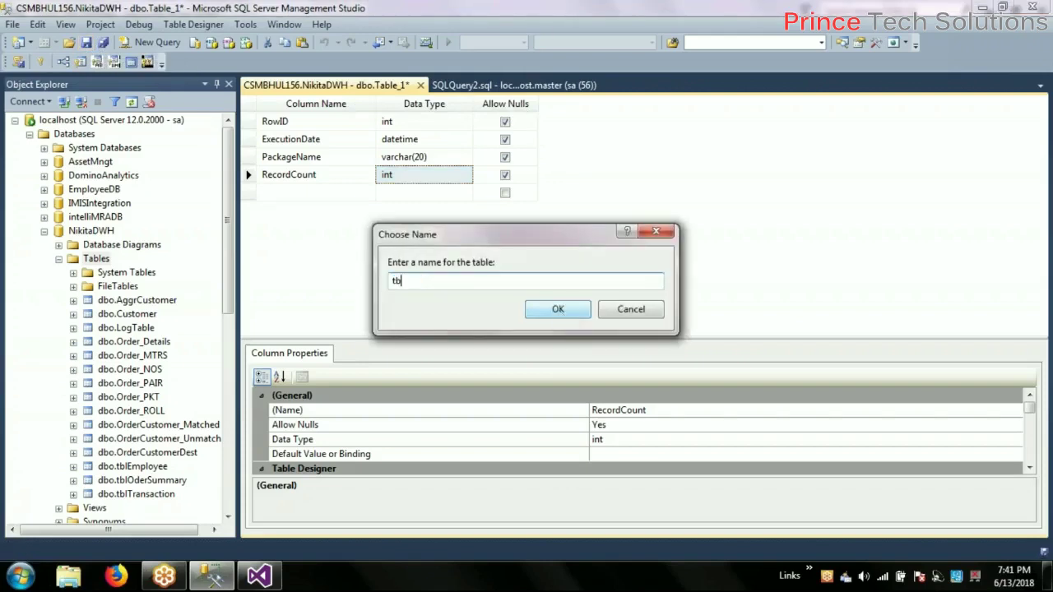
type("Log")
left_click_drag(404, 281, 410, 281)
type("_L")
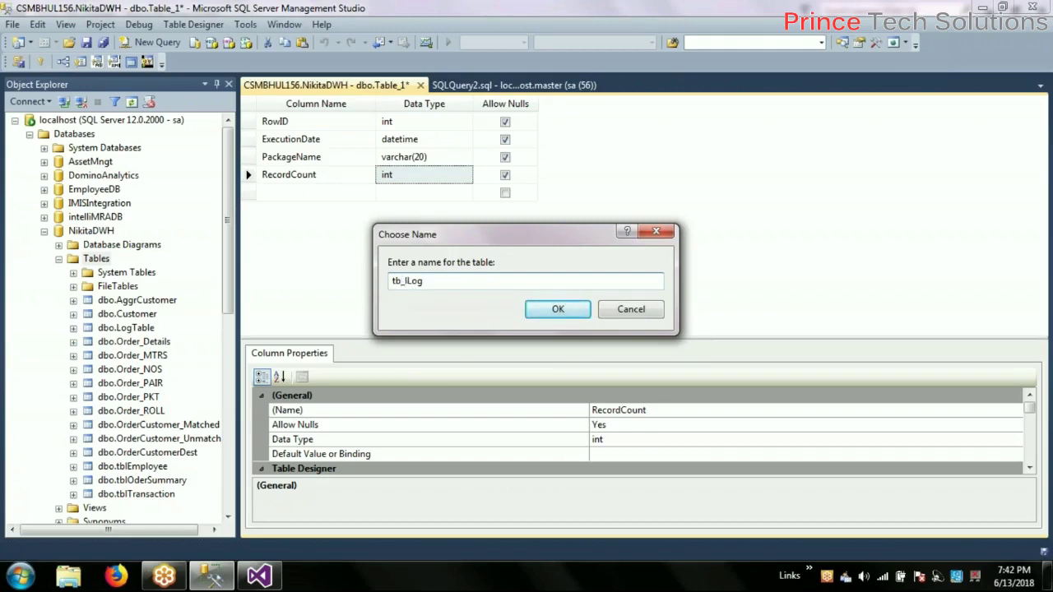
left_click(652, 313)
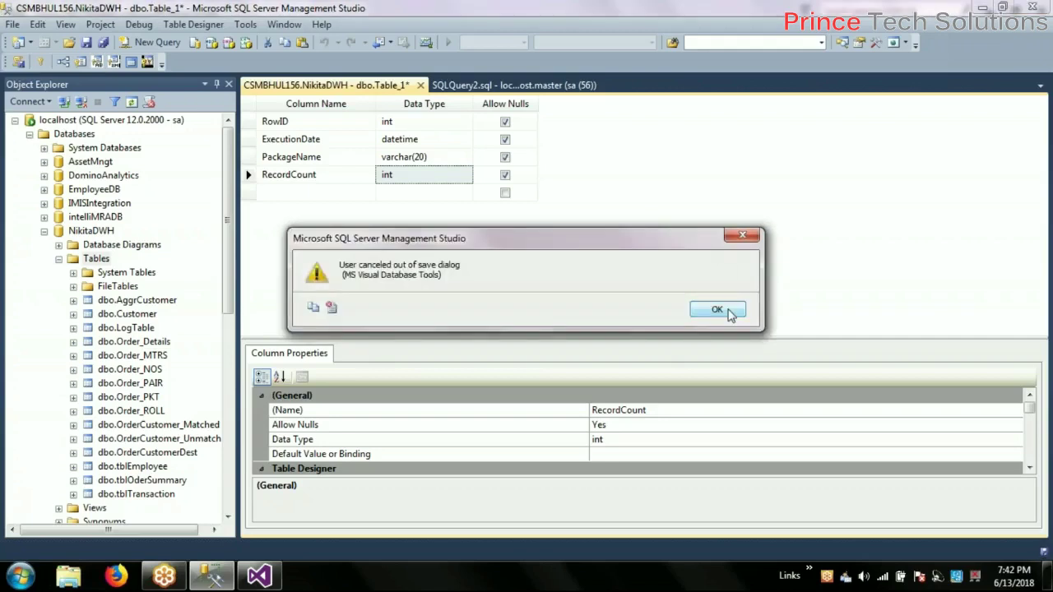
left_click(707, 306)
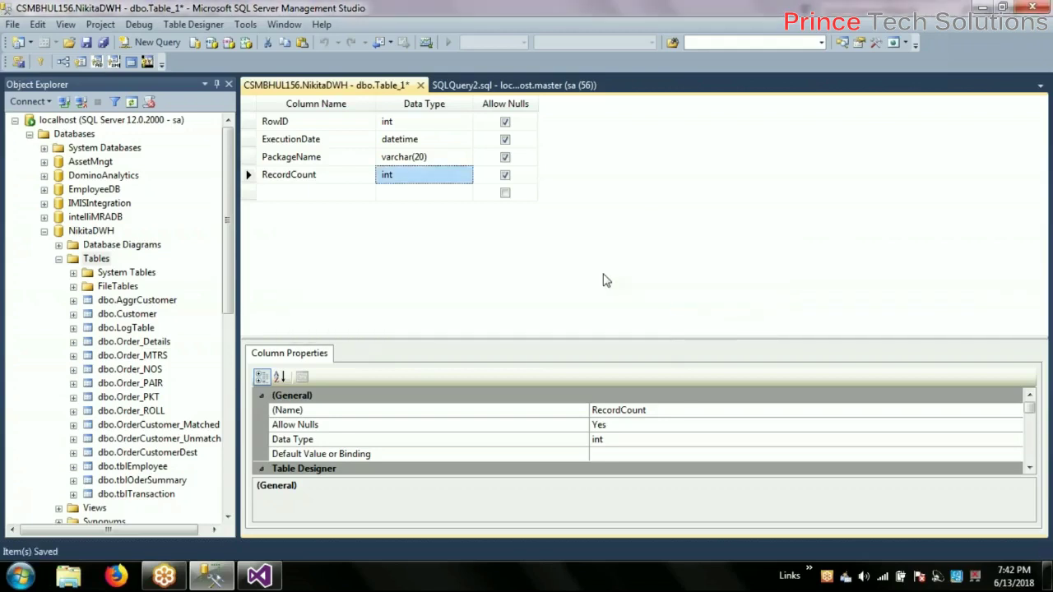
Step: Make RowID an identity column by setting Is Identity to Yes in its identity specification
left_click(354, 159)
left_click(354, 141)
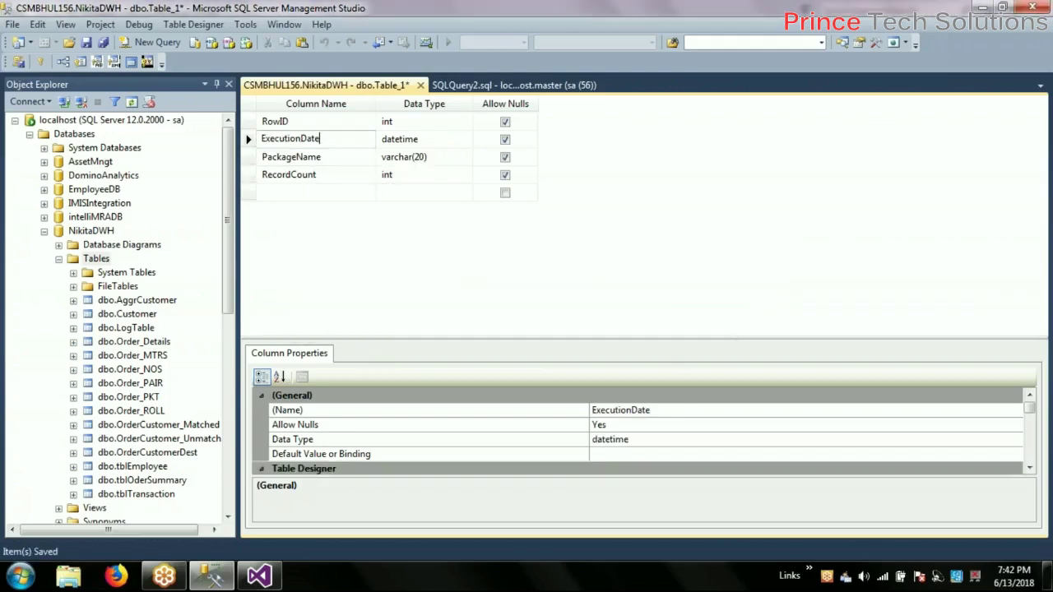
left_click(342, 122)
left_click(250, 123)
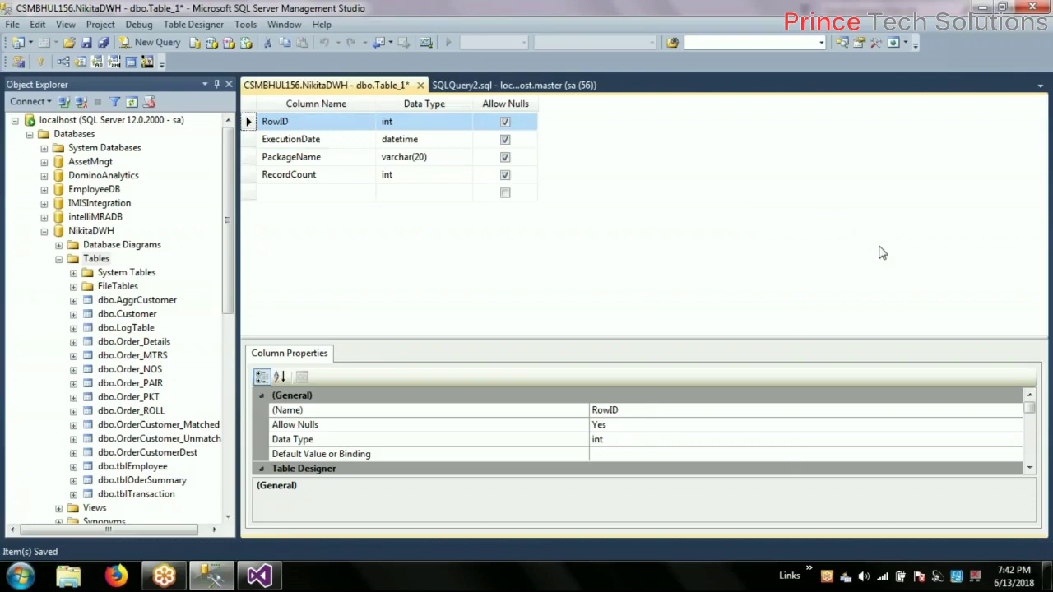
left_click_drag(1029, 469, 1029, 469)
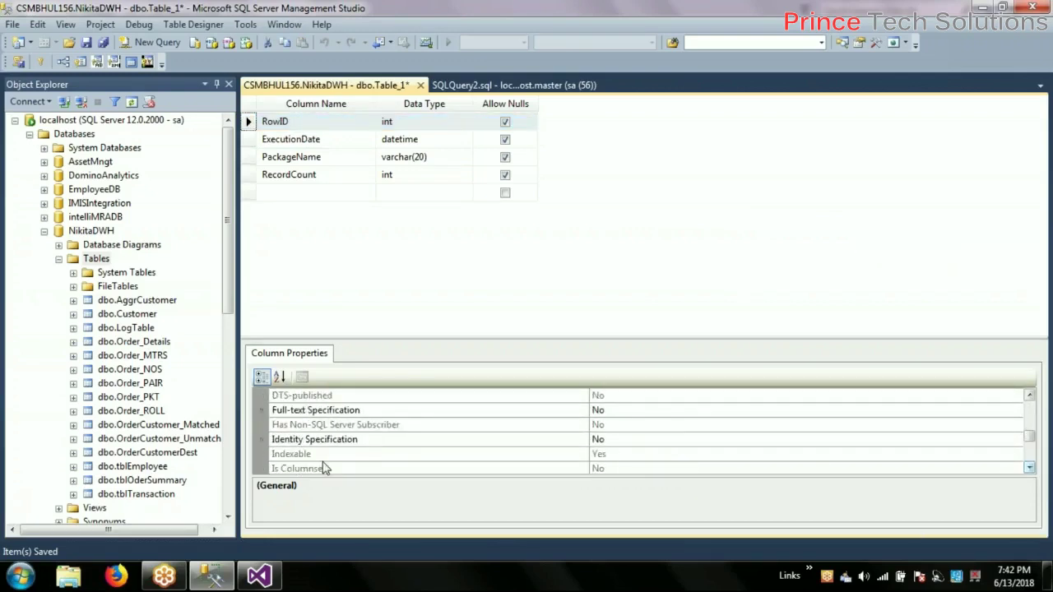
left_click(263, 440)
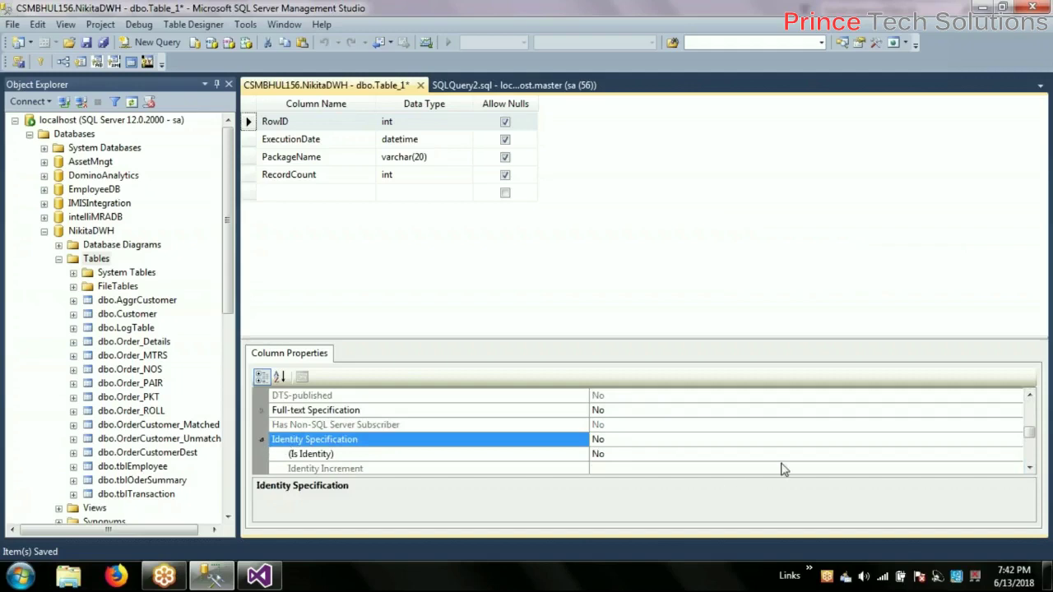
left_click(962, 456)
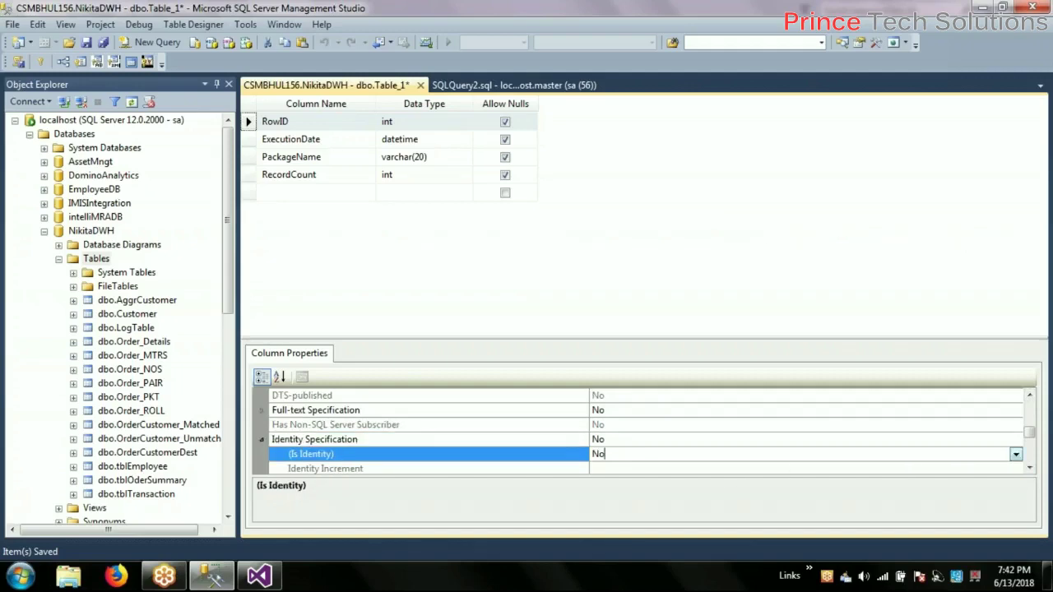
left_click(1012, 454)
left_click(695, 473)
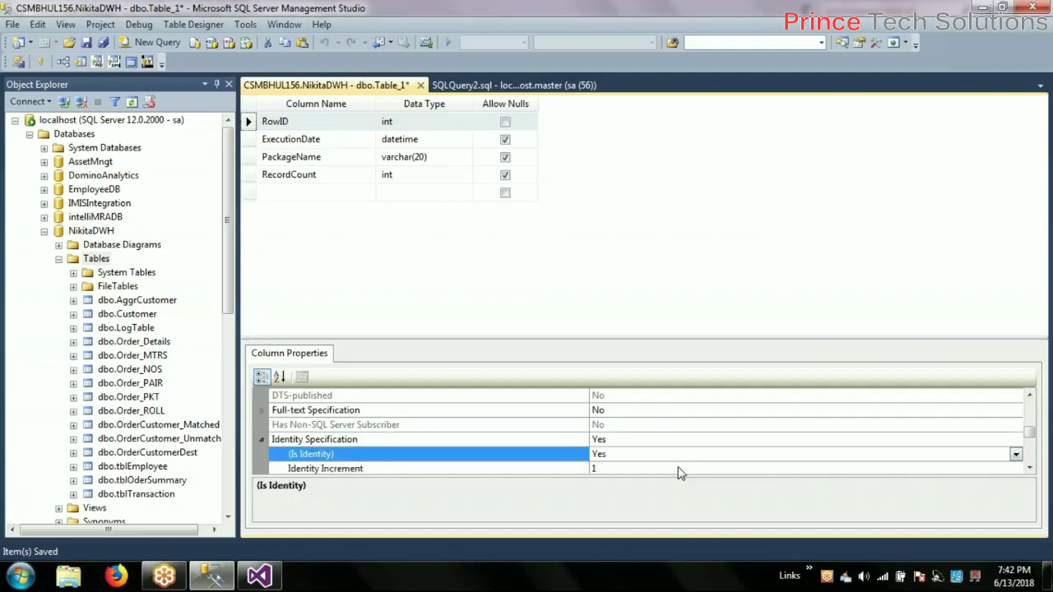
left_click(1029, 469)
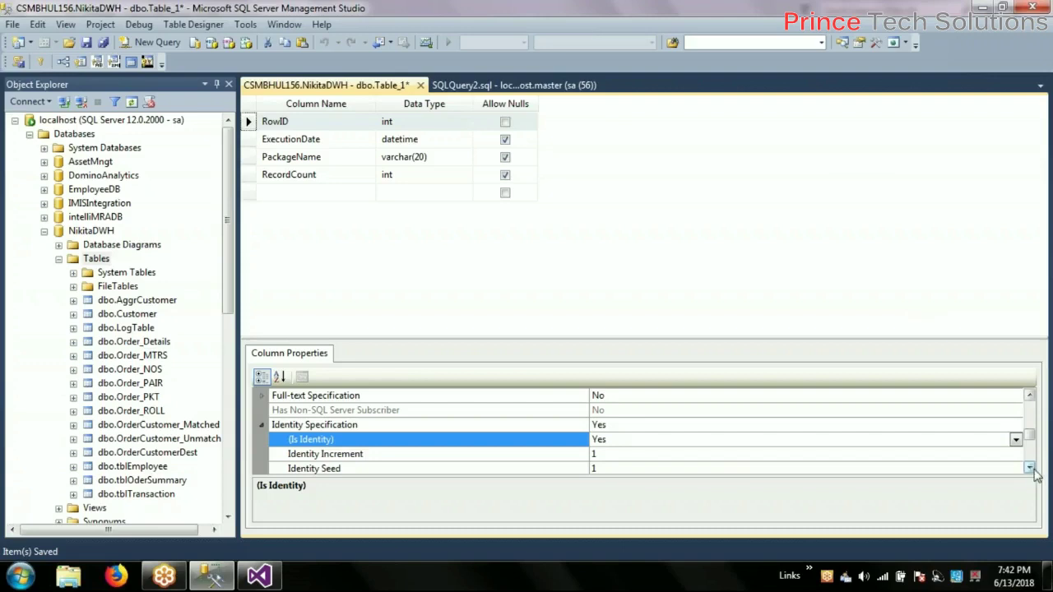
Step: Examine the ExecutionDate column's identity, indexing and replication properties for a default value setting
left_click(247, 139)
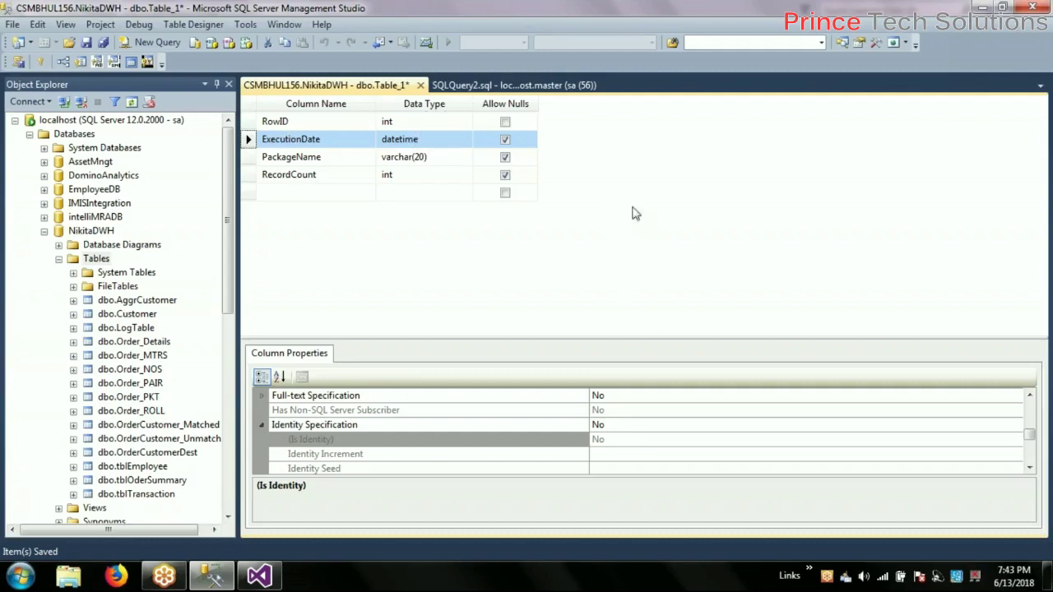
left_click(255, 121)
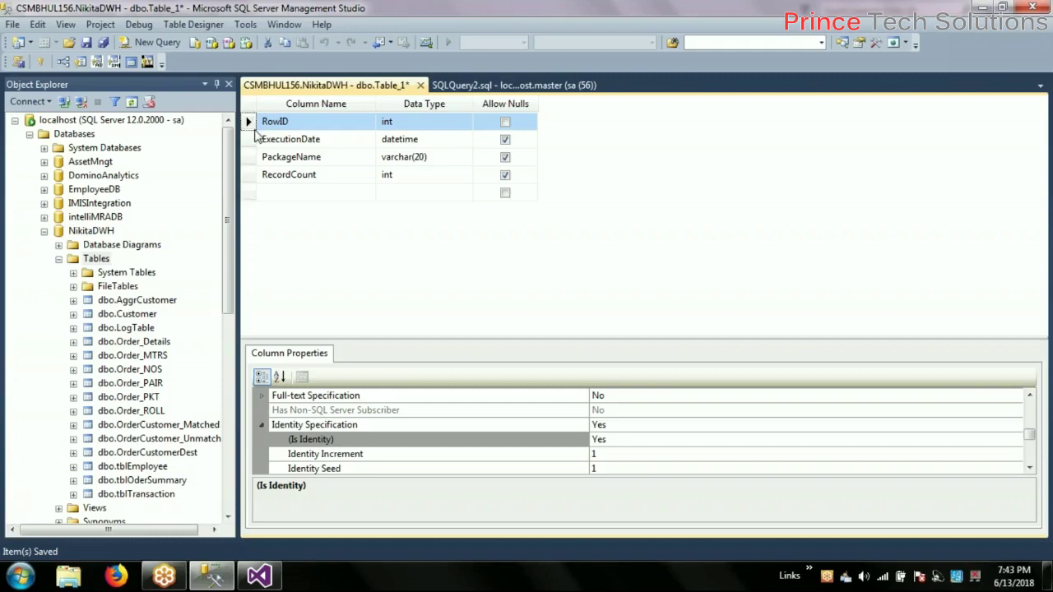
left_click(249, 139)
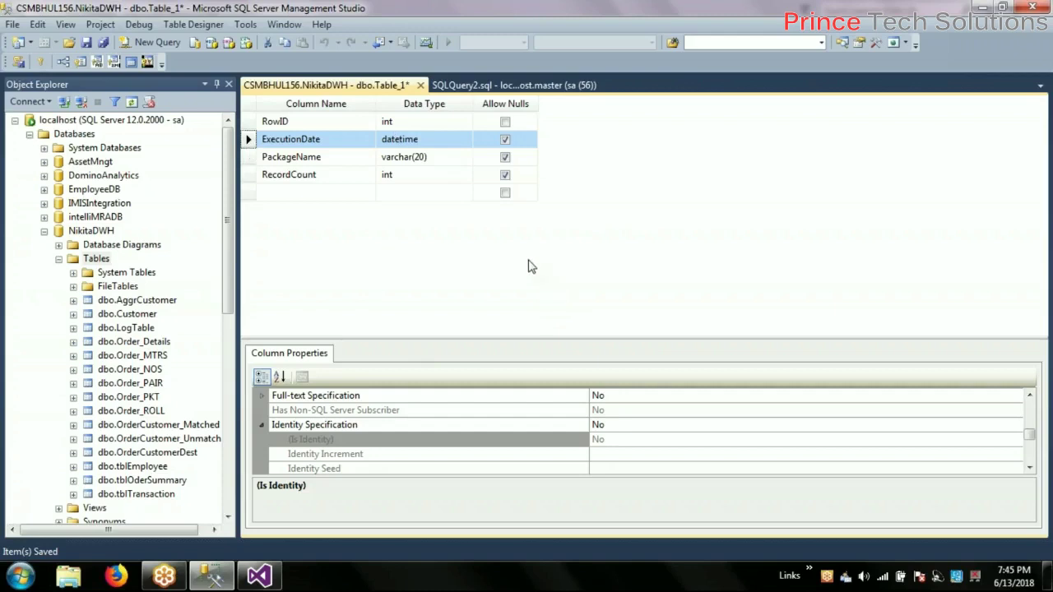
left_click(1029, 470)
left_click(1029, 470)
left_click(1029, 470)
left_click(1029, 470)
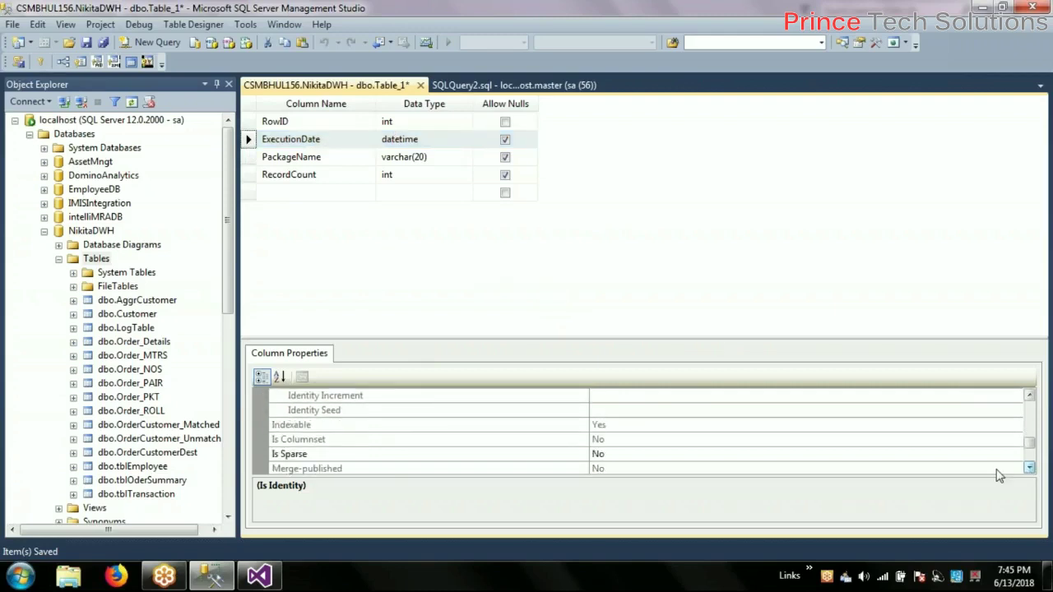
left_click(248, 140)
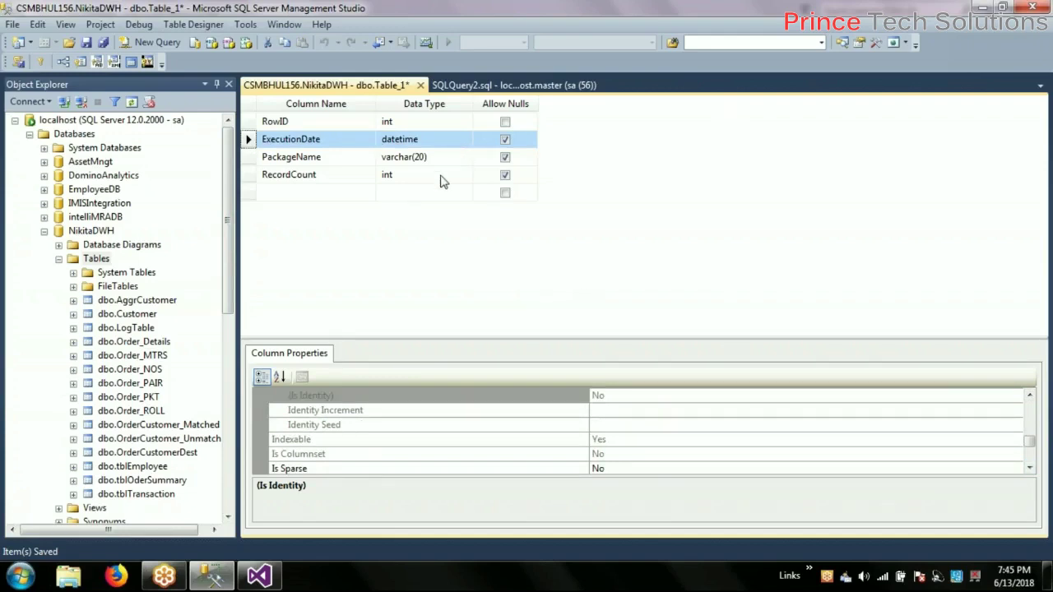
left_click(1029, 467)
left_click(1029, 466)
left_click(1029, 466)
left_click(1029, 466)
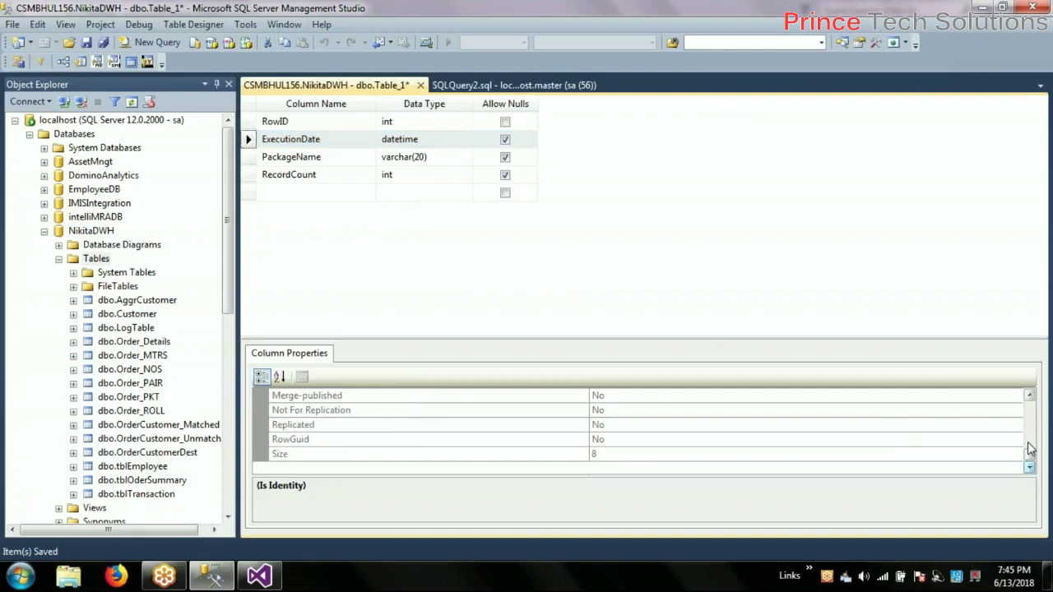
scroll(1030, 420, "up", 5)
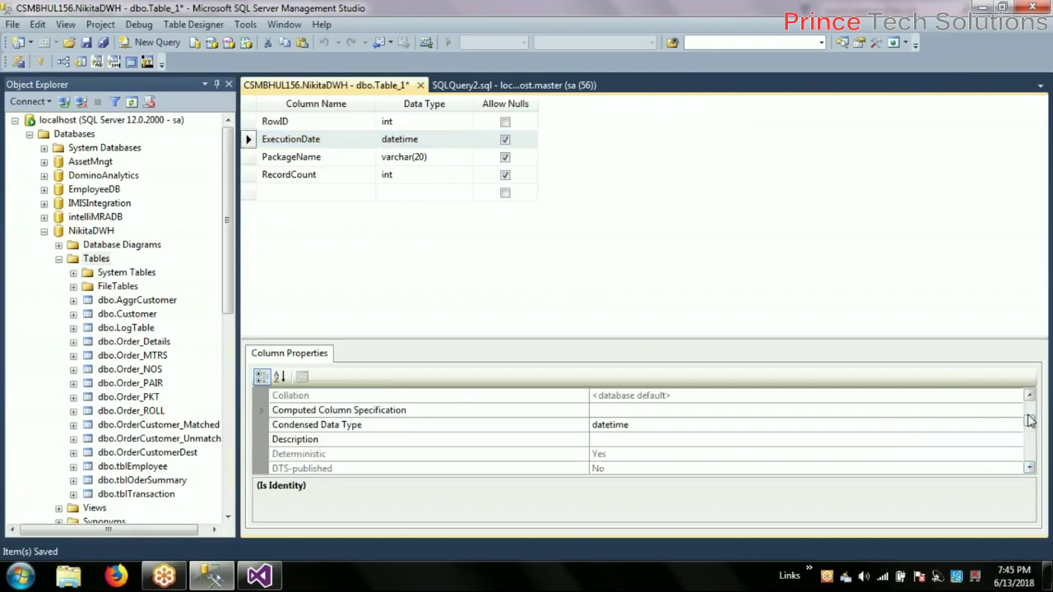
Step: Expand ExecutionDate's Computed Column Specification and Full-text Specification and look through the properties listed below them
left_click(263, 412)
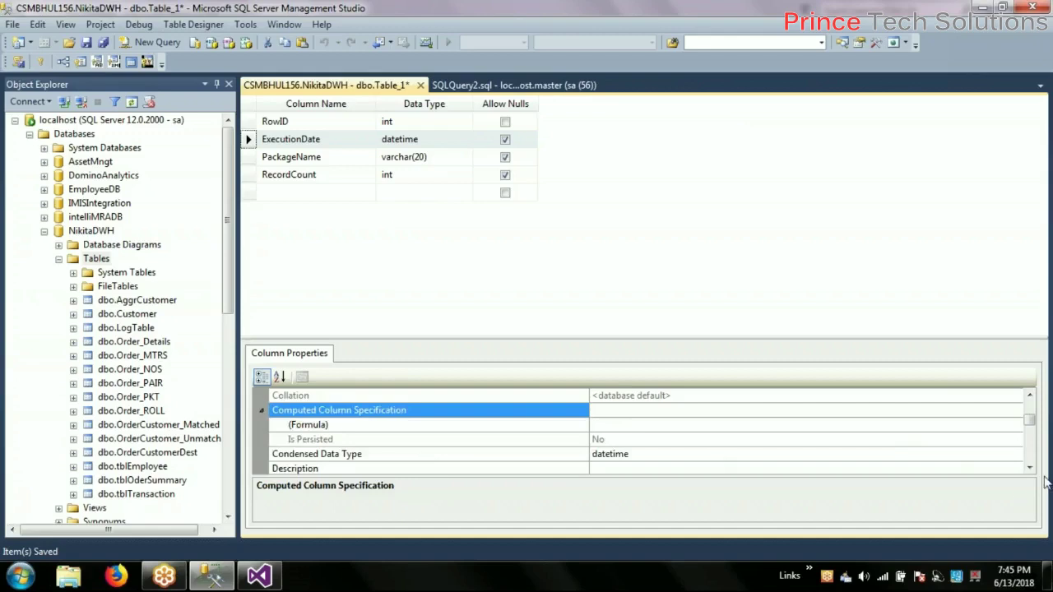
scroll(1030, 468, "down", 5)
left_click(1029, 468)
left_click(262, 425)
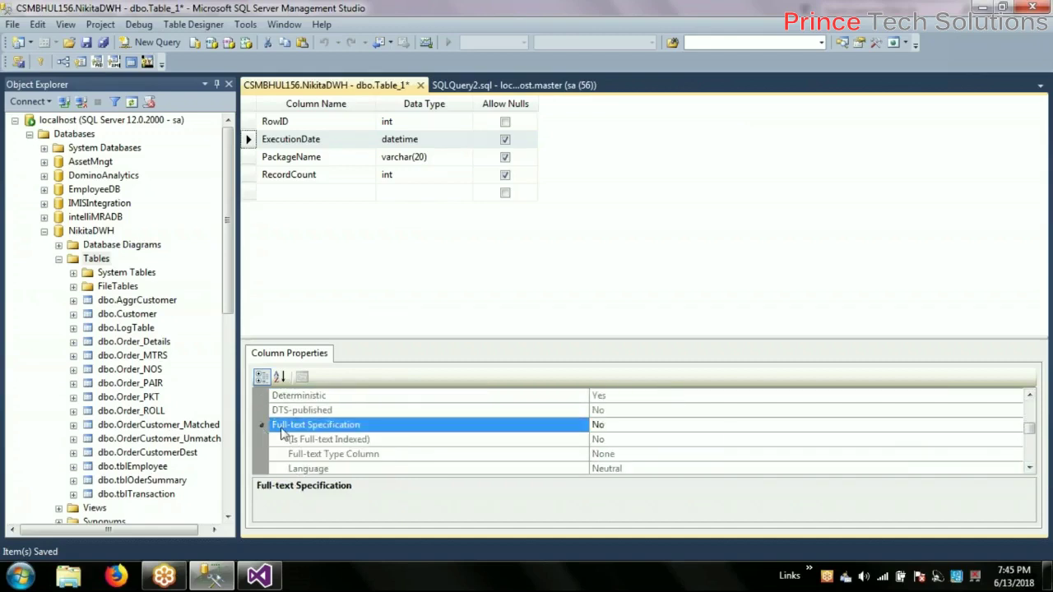
scroll(1029, 468, "down", 4)
scroll(1029, 468, "down", 9)
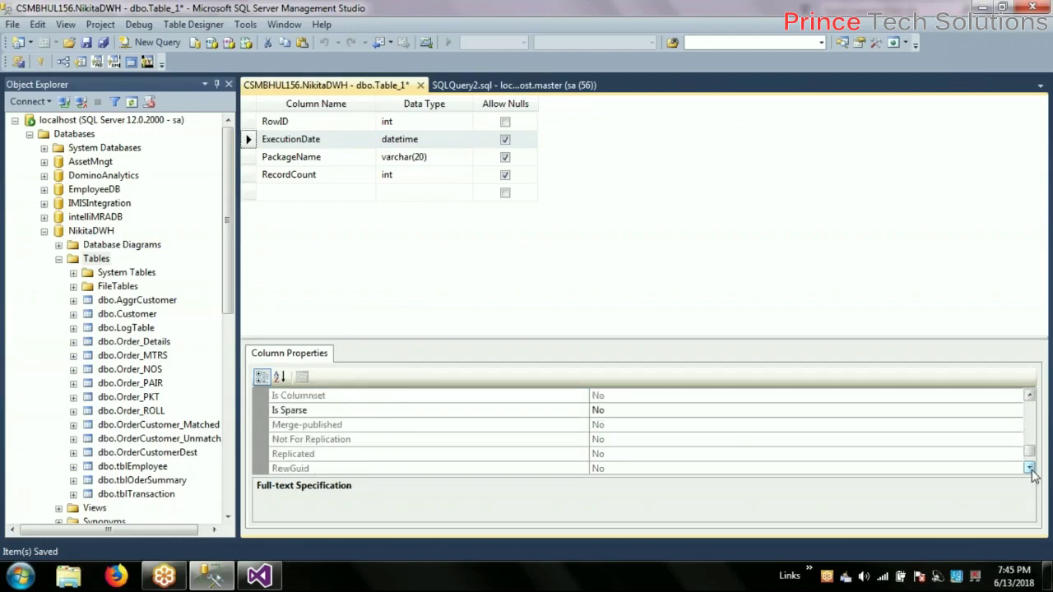
scroll(1029, 468, "down", 2)
left_click(317, 141)
scroll(1029, 468, "down", 5)
scroll(1030, 469, "down", 6)
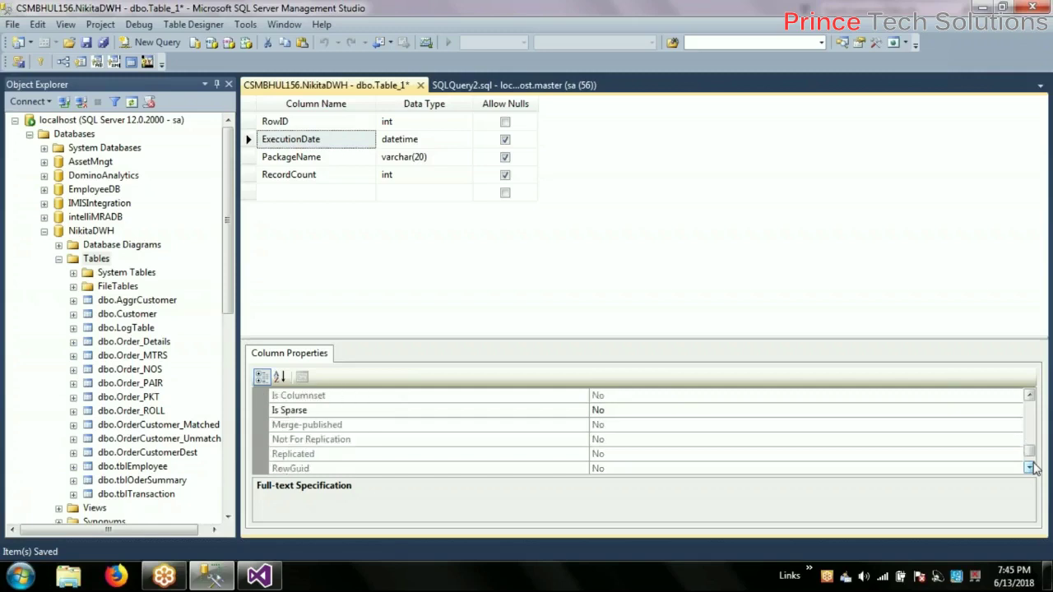
left_click(1029, 468)
left_click(1029, 468)
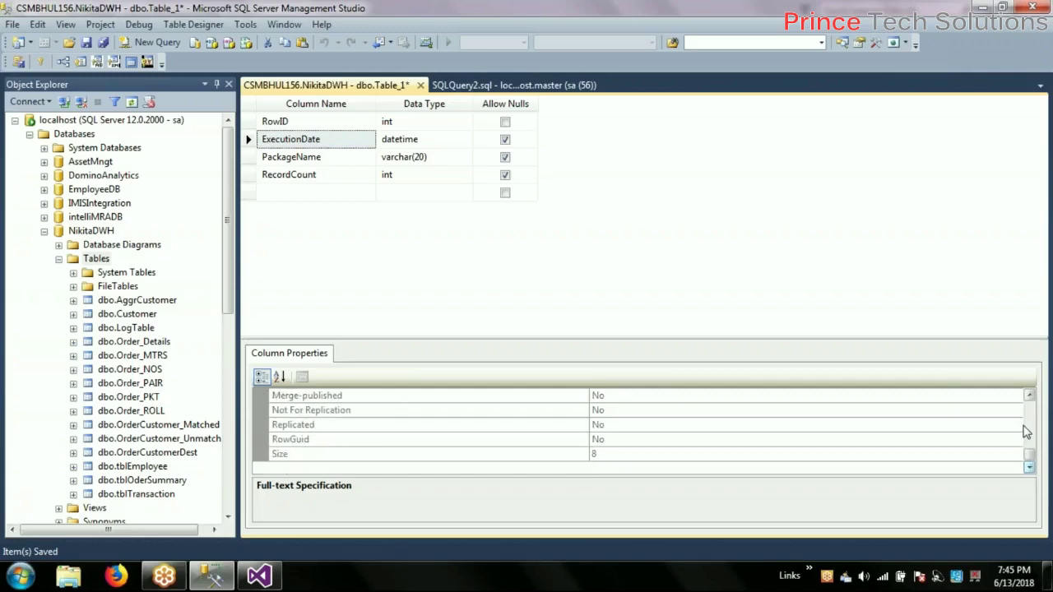
Step: Check ExecutionDate's Is Persisted, Description and full-text properties for a place to define a default
left_click(1030, 425)
left_click(1033, 425)
left_click(1030, 423)
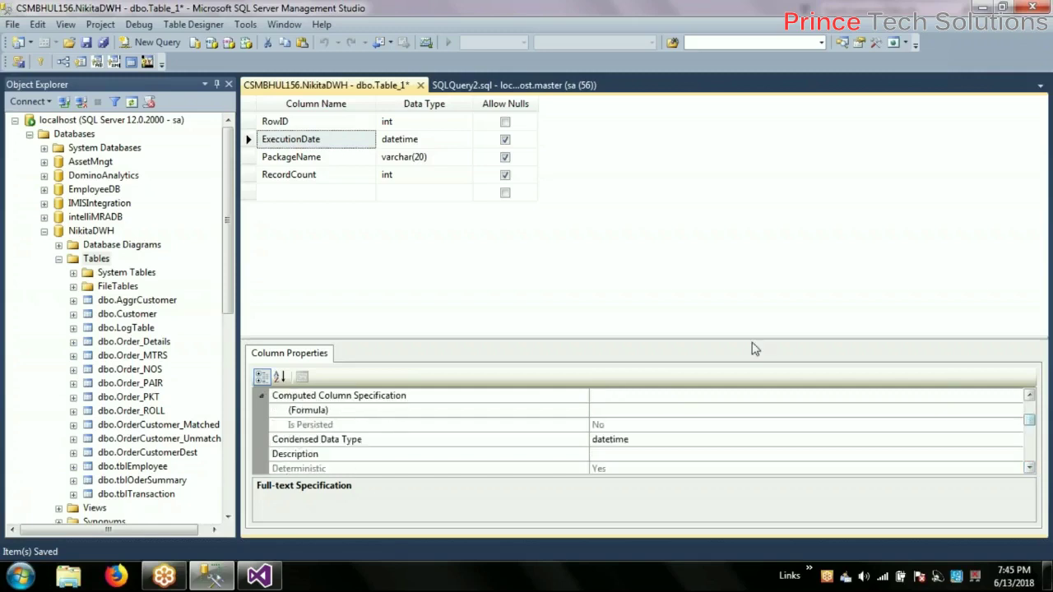
left_click(375, 425)
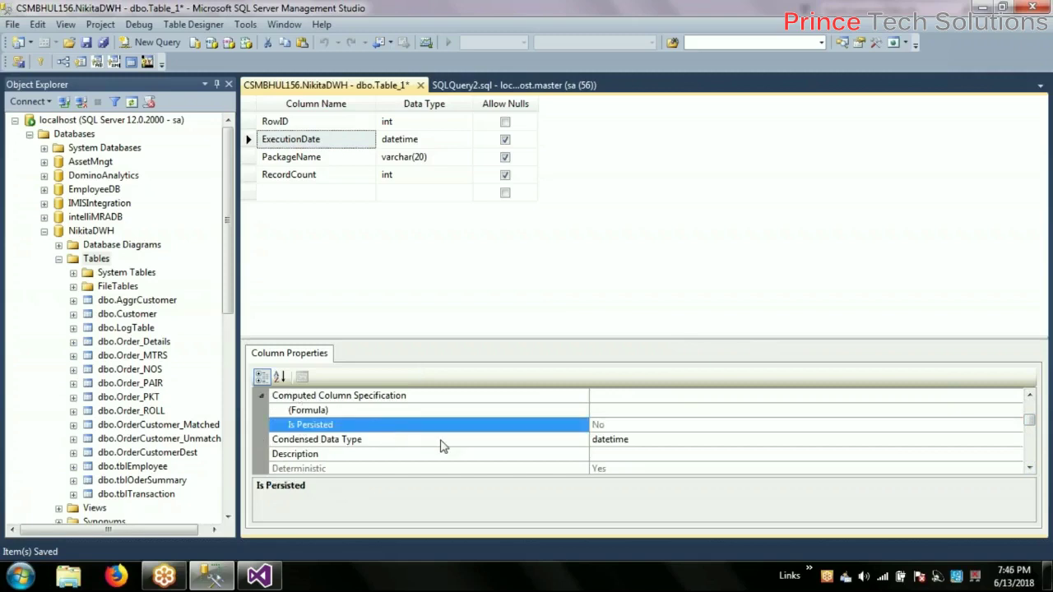
left_click(607, 454)
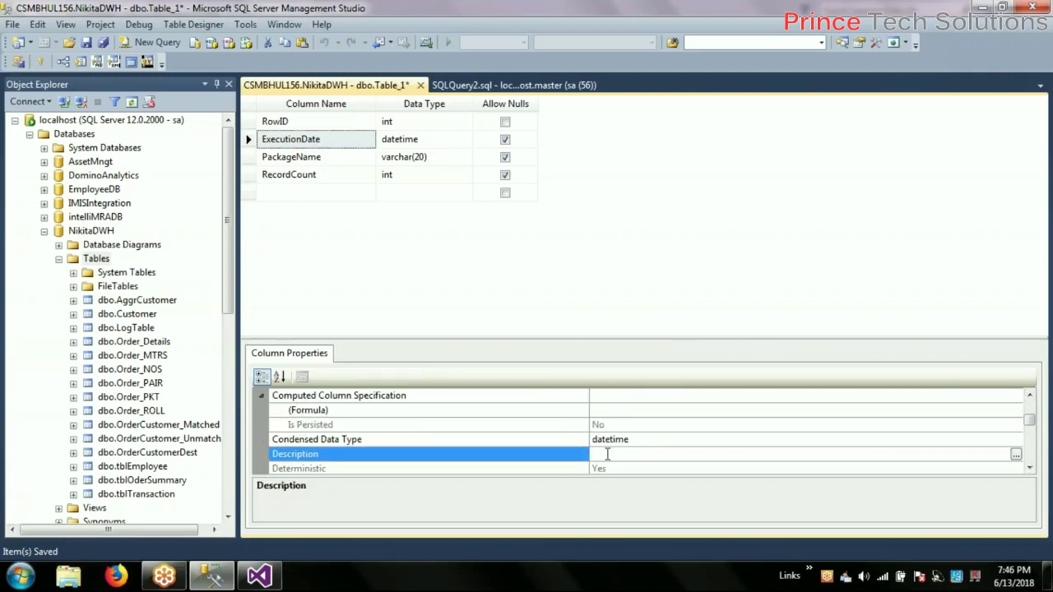
left_click(1029, 469)
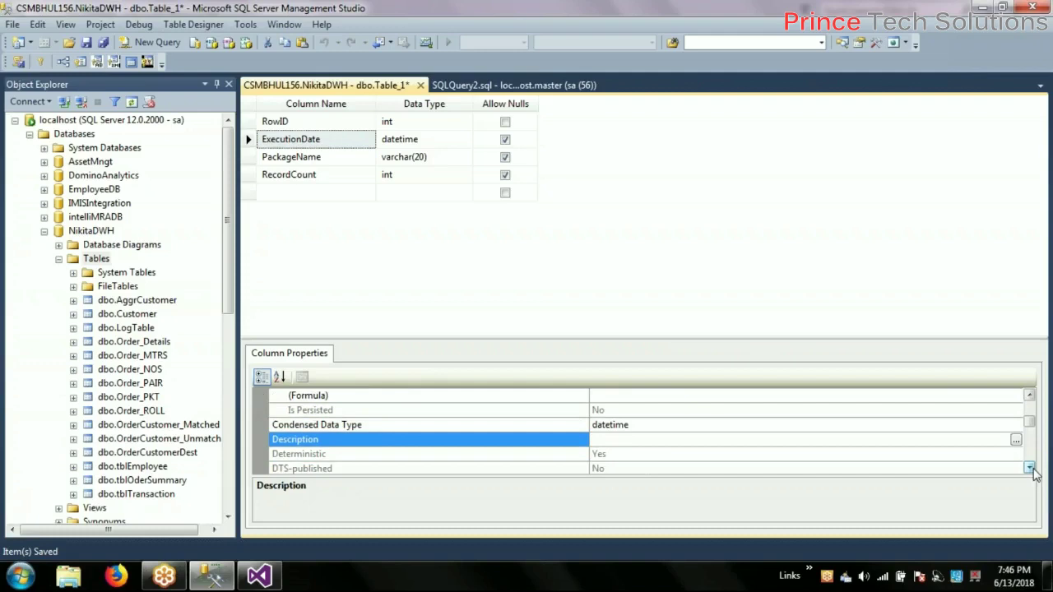
left_click(1029, 468)
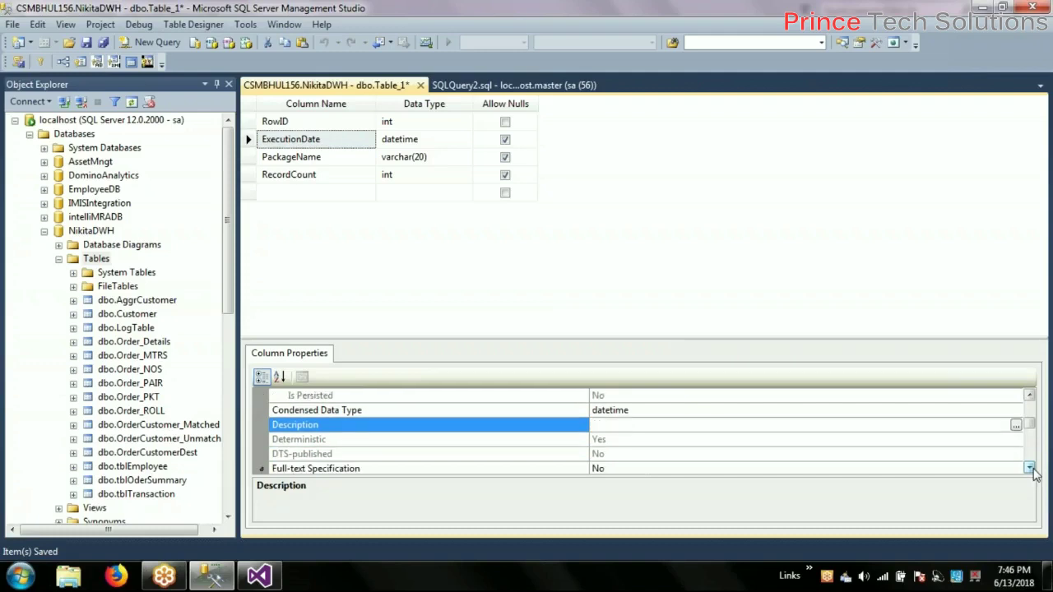
left_click(1029, 468)
left_click(1030, 468)
left_click(1029, 468)
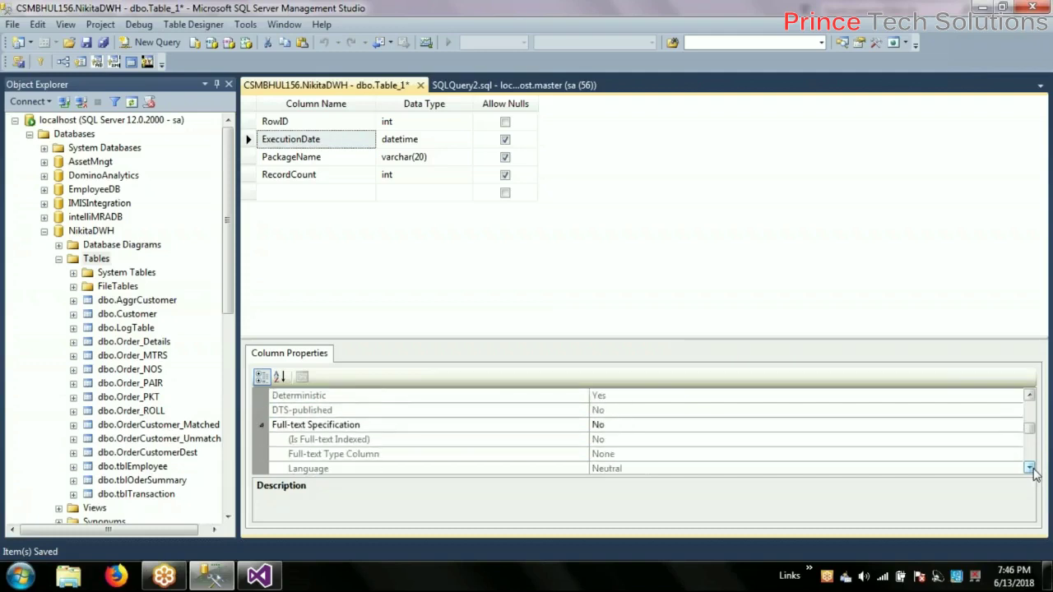
Step: Set the ExecutionDate column's Default Value or Binding to getdate()
left_click(250, 140)
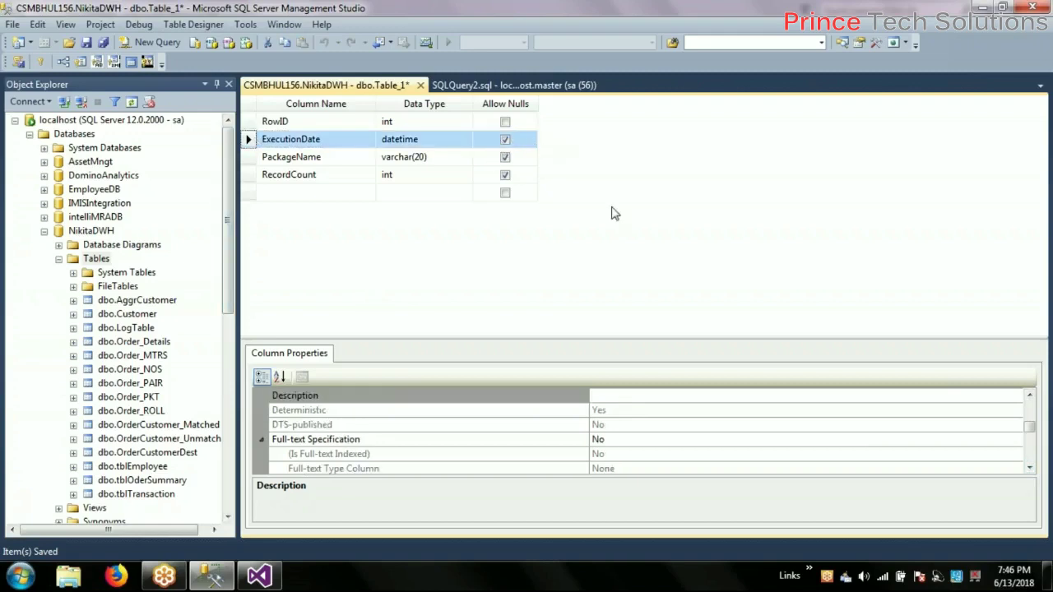
left_click(1029, 428)
left_click_drag(1030, 430, 1032, 417)
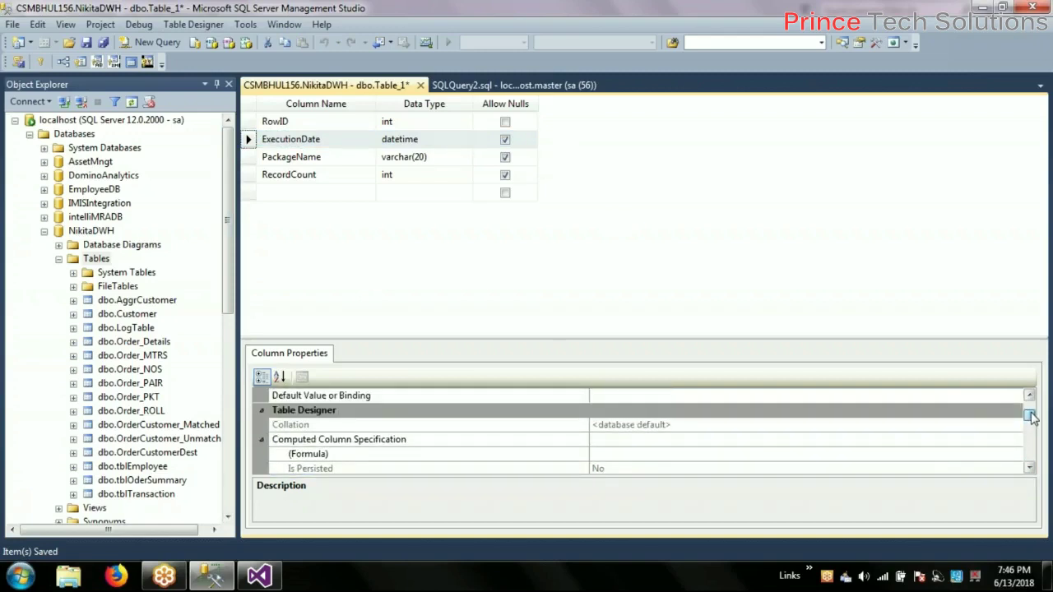
left_click_drag(1032, 418, 1031, 402)
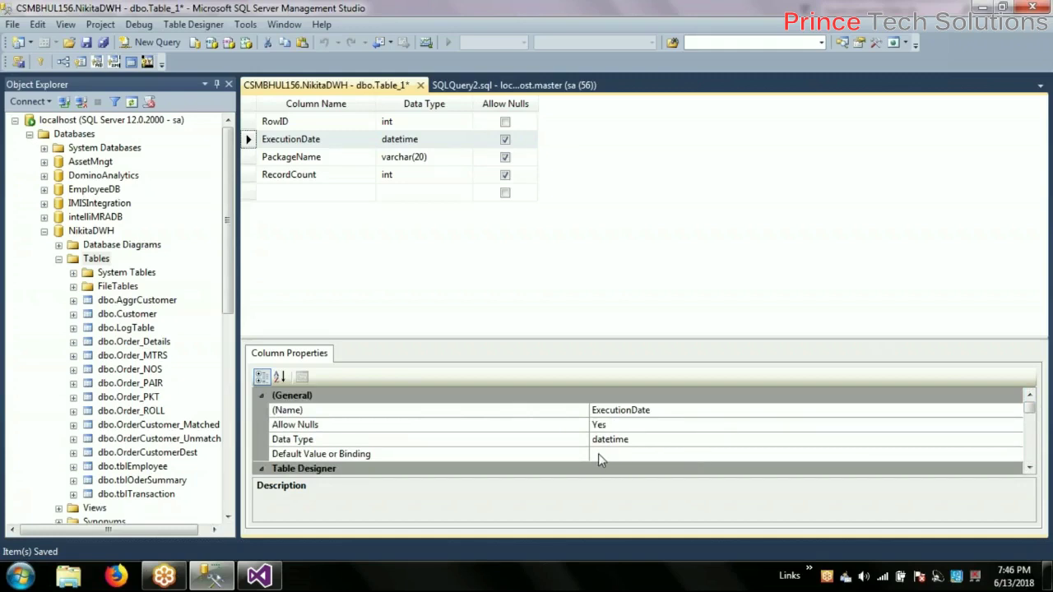
left_click(598, 454)
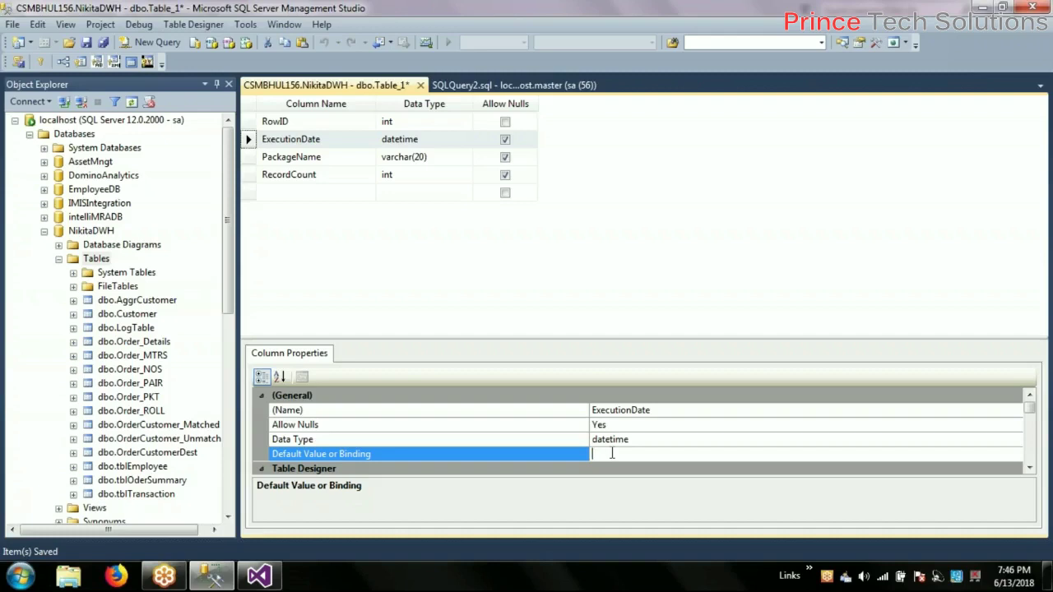
type("getdate()")
left_click(789, 278)
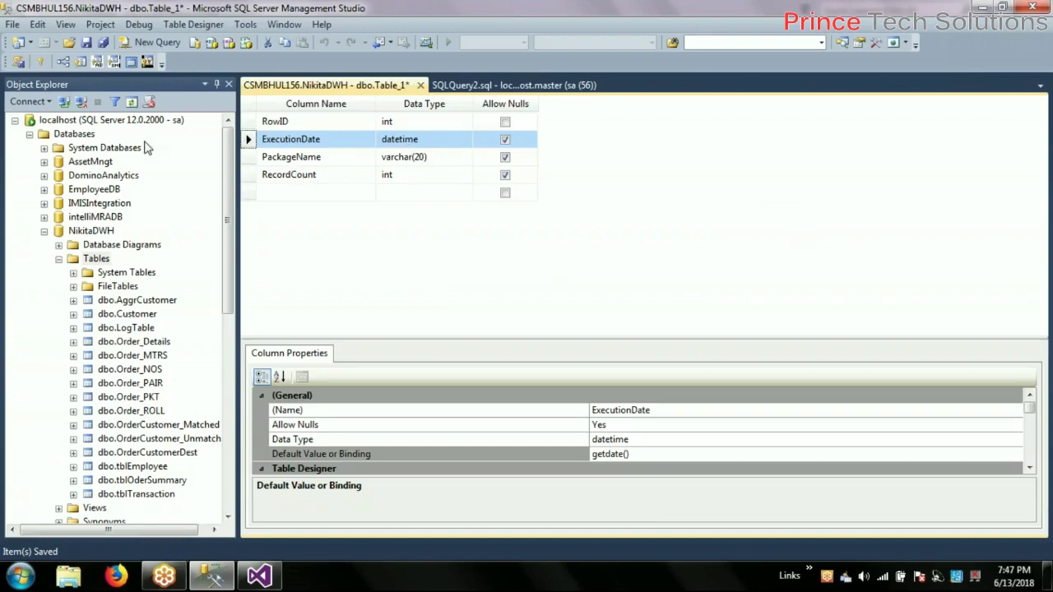
Step: Save the new table as tbl_Log and close its design along with the open query
left_click(86, 42)
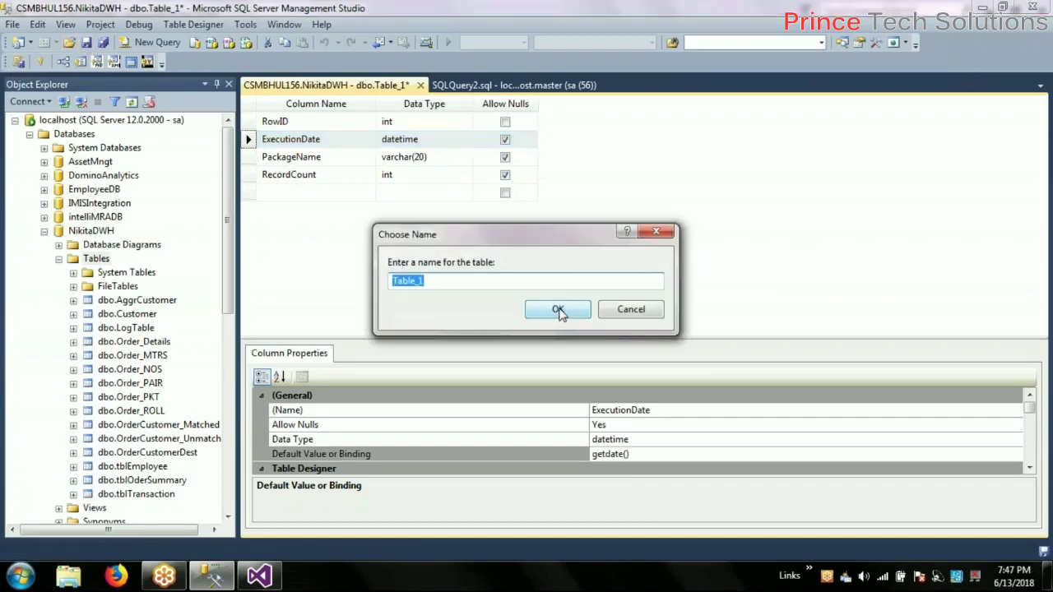
type("tblLog")
left_click(404, 281)
type("_")
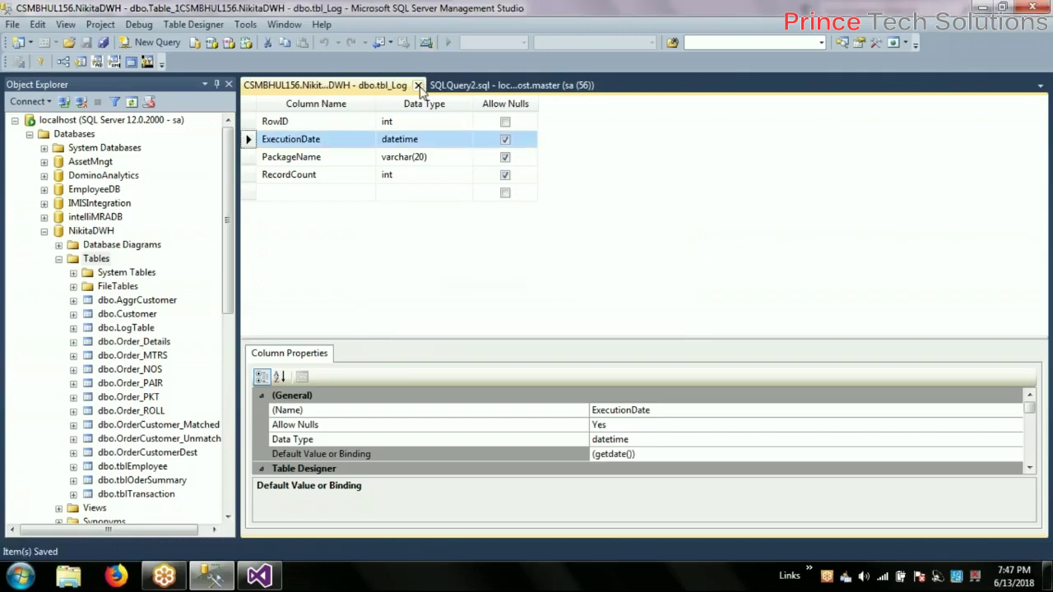
left_click(418, 86)
left_click(418, 85)
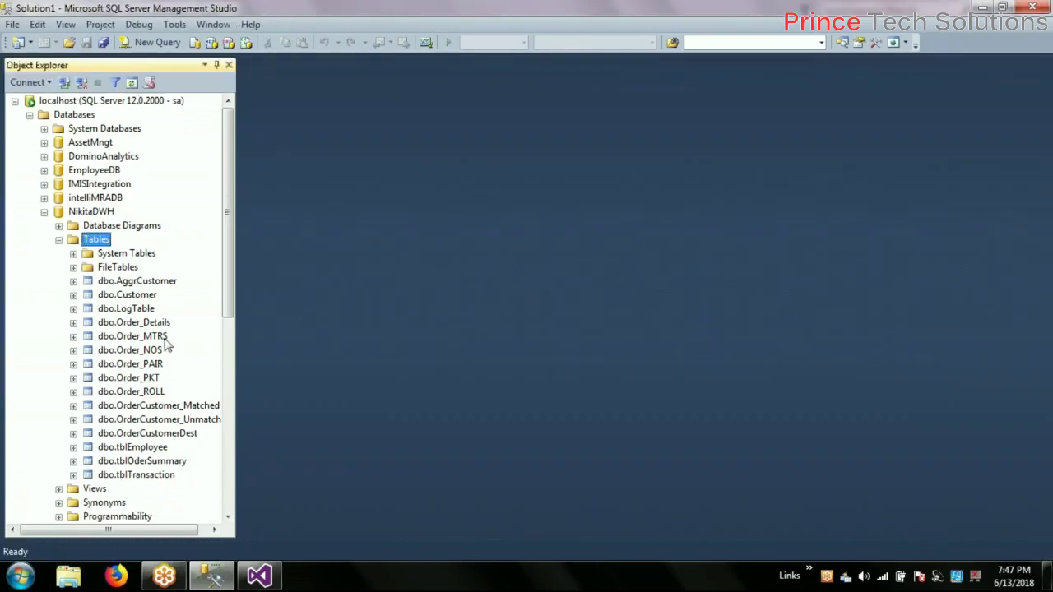
Step: Refresh the NikitaDWH tables and run a top 1000 rows query on dbo.tbl_Log
right_click(103, 239)
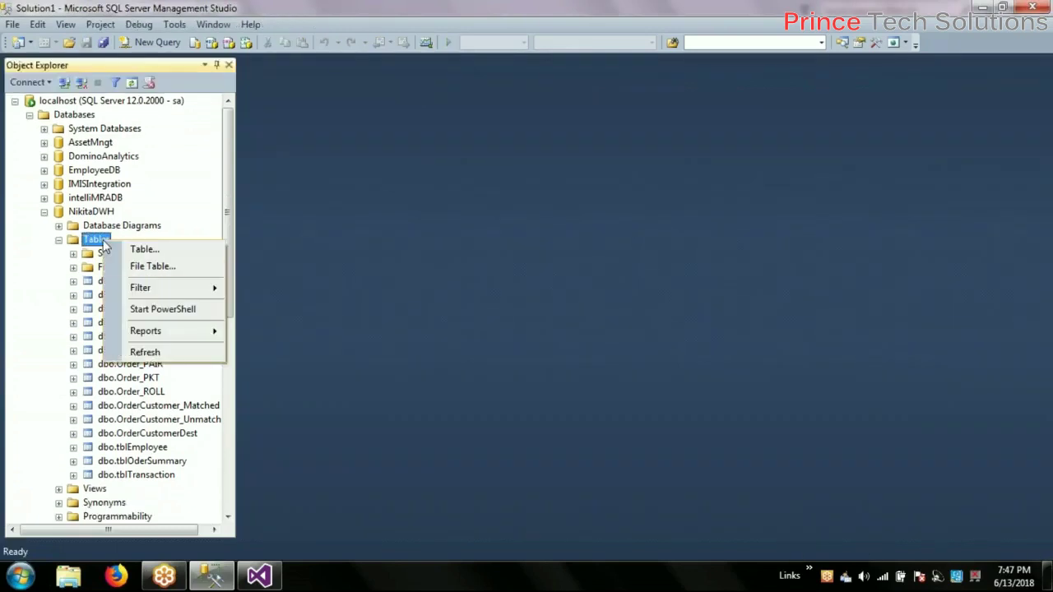
left_click(141, 351)
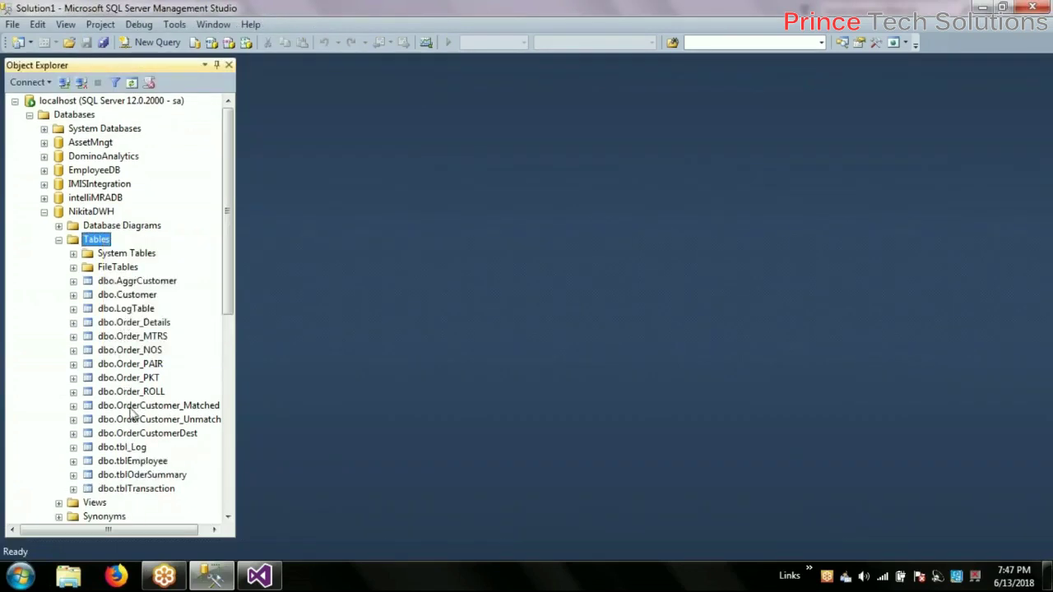
right_click(133, 448)
left_click(190, 319)
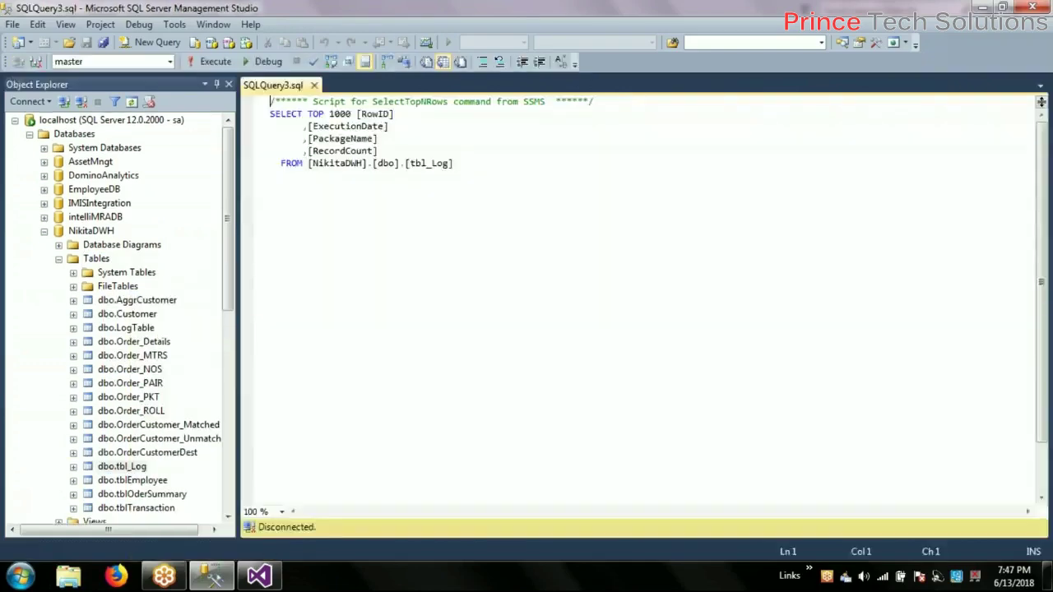
right_click(598, 244)
left_click(542, 344)
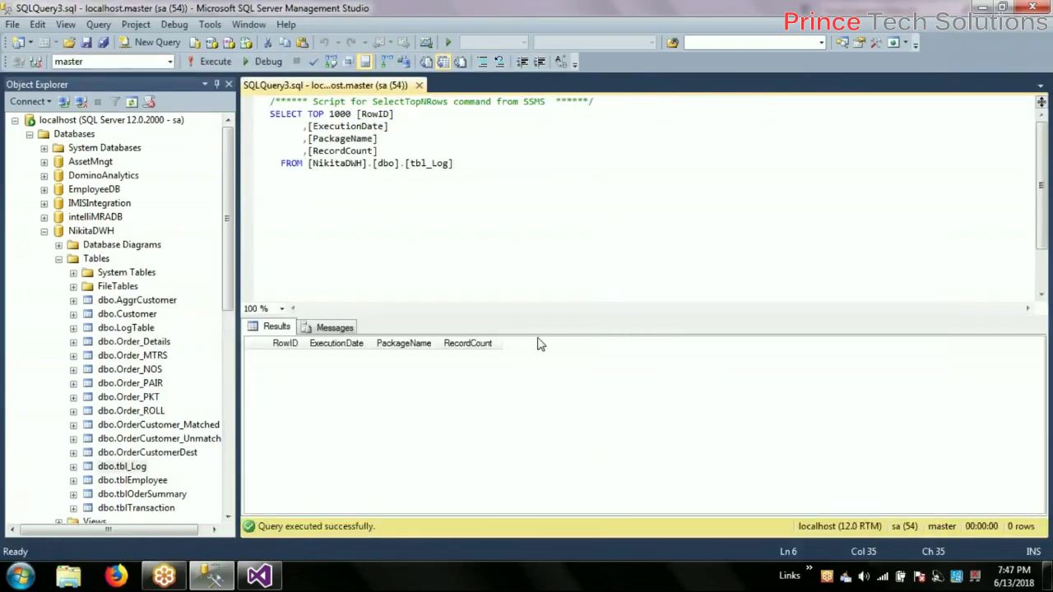
Step: Switch to Visual Studio, add an Execute SQL Task to the RowCountTransf.dtsx control flow and connect the Data Flow Task to it
left_click(259, 576)
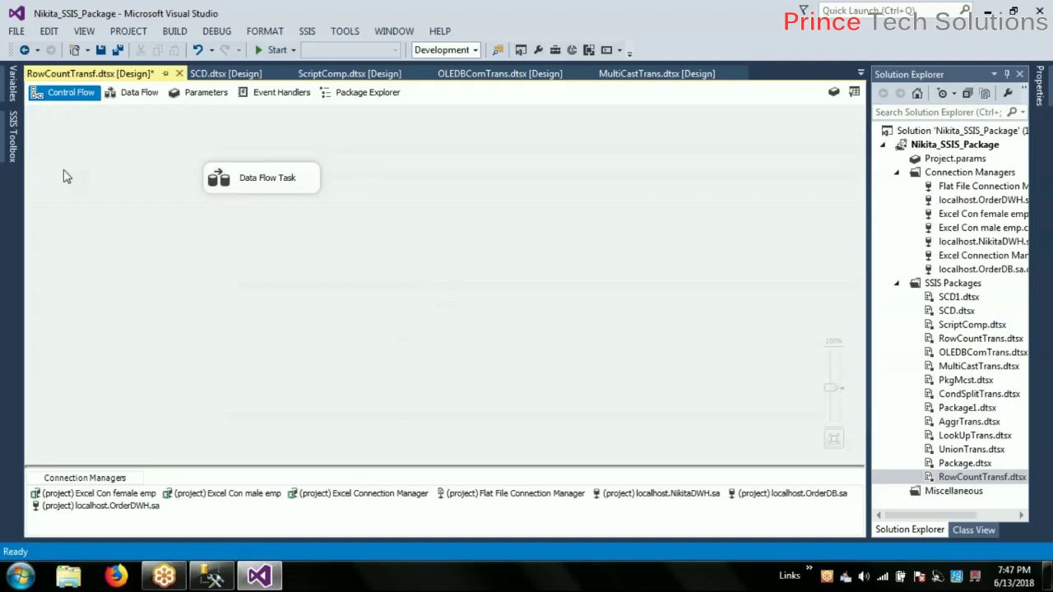
left_click(13, 138)
left_click_drag(95, 128, 306, 239)
left_click(254, 189)
left_click_drag(268, 200, 338, 258)
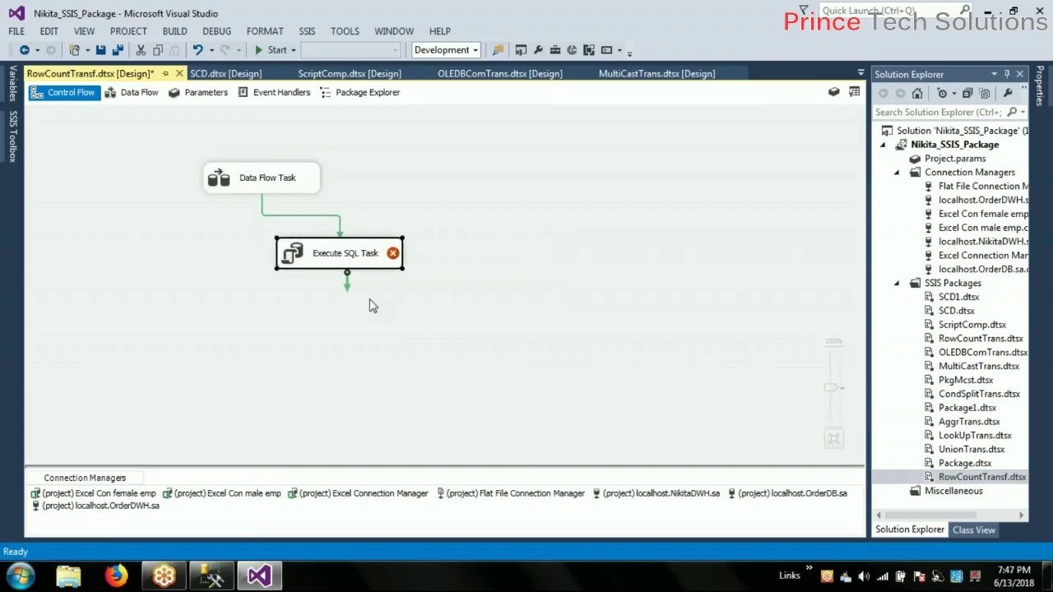
Step: Switch to SQL Server Management Studio and script the dbo.tbl_Log table as an INSERT statement in a new query window
left_click(214, 579)
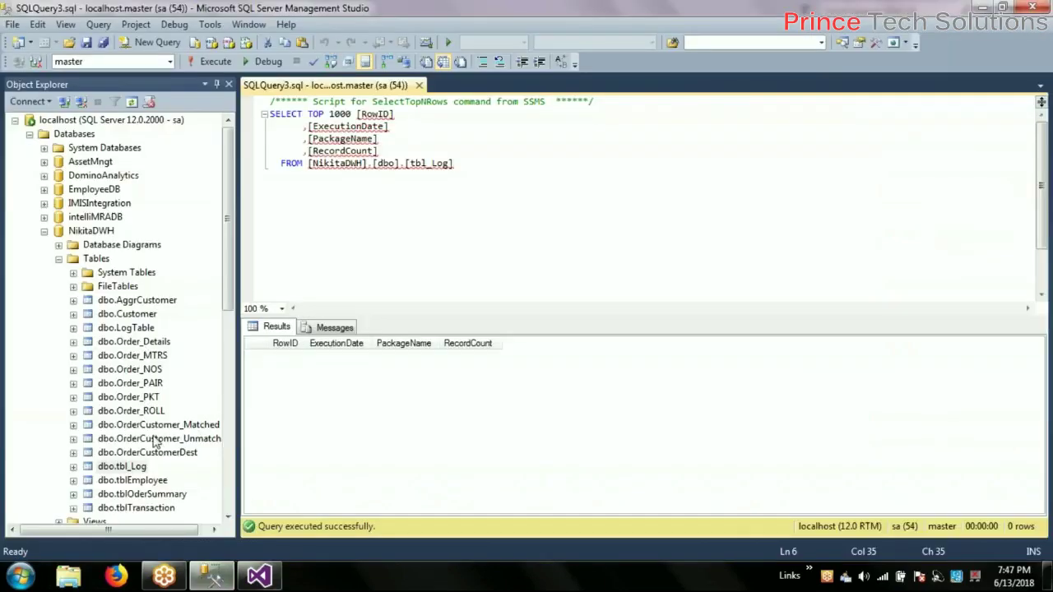
right_click(126, 469)
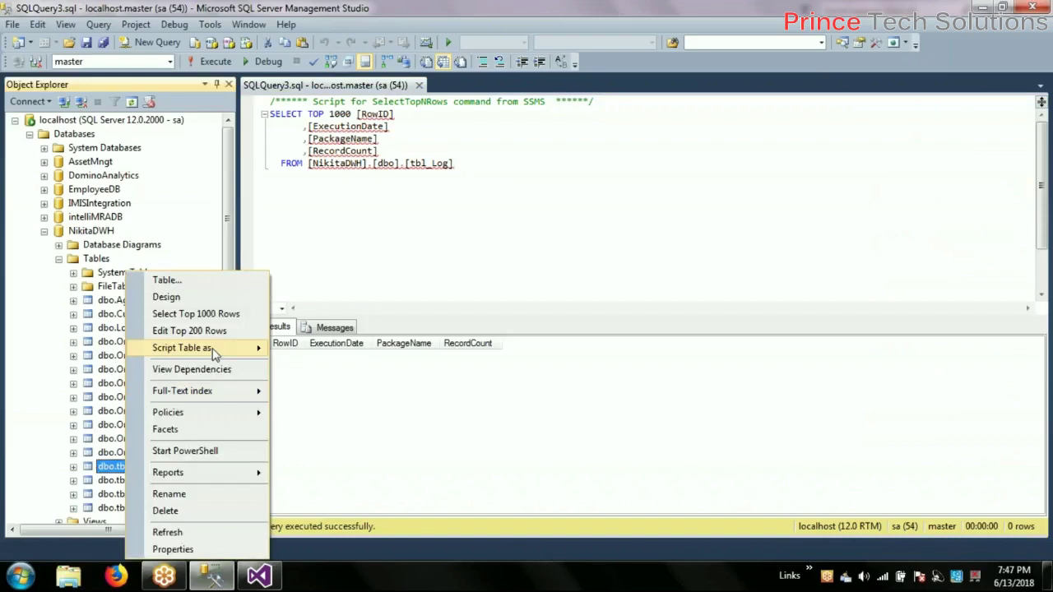
mouse_move(215, 350)
mouse_move(350, 438)
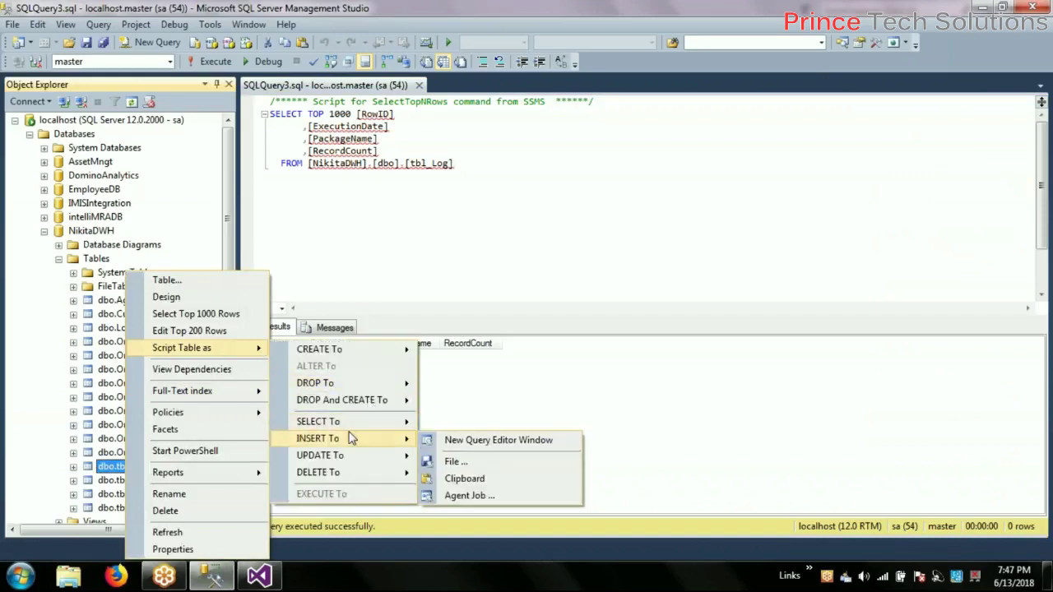
left_click(526, 440)
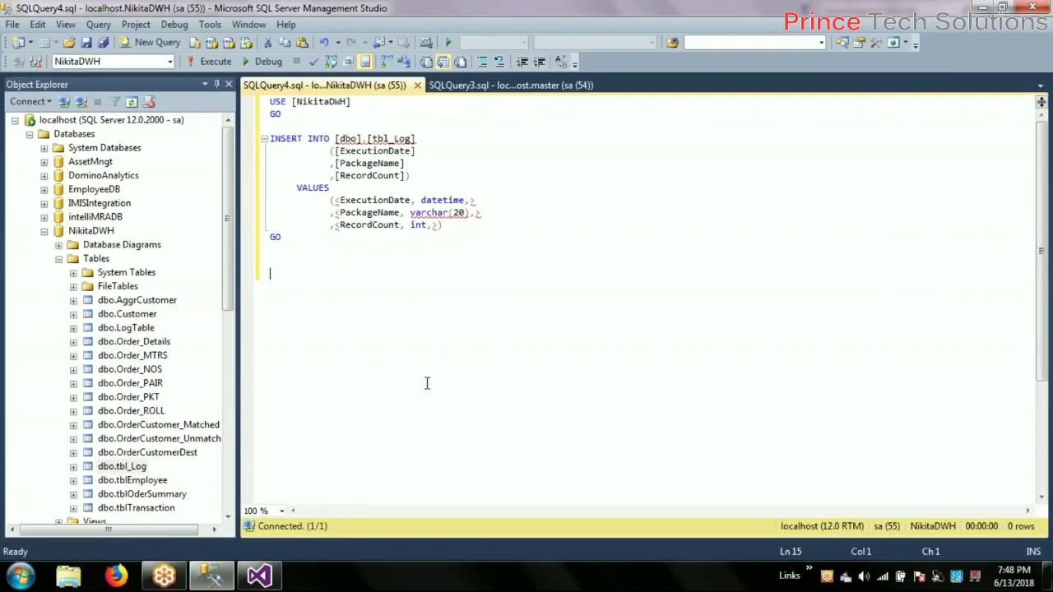
Step: Remove ExecutionDate from the INSERT statement's column list and delete its datetime placeholder from the VALUES list
left_click_drag(336, 152, 449, 154)
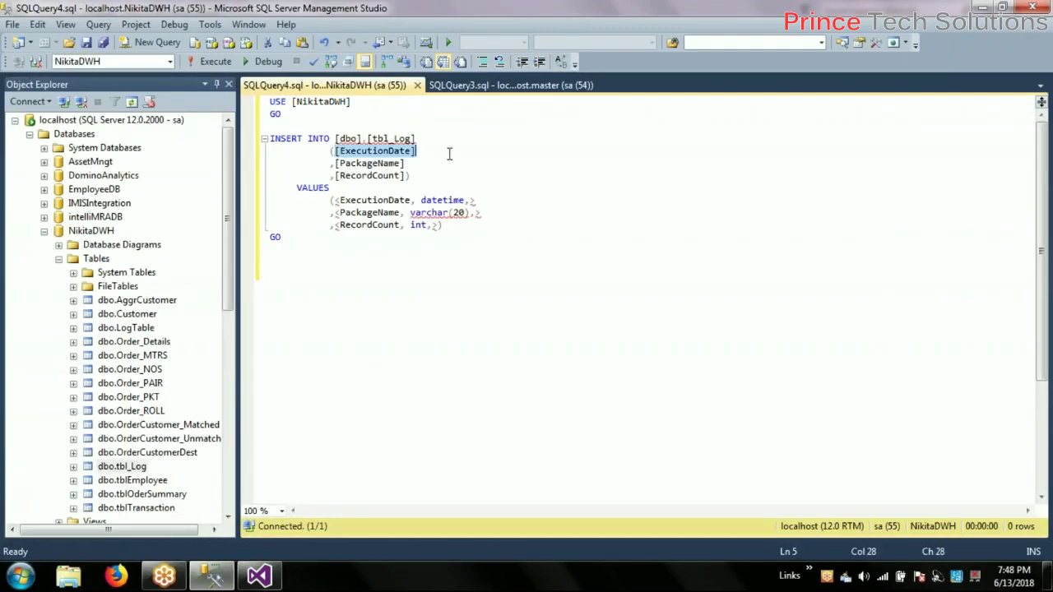
key("Delete")
key("Delete")
key("Delete")
key("Delete")
key("Delete")
key("Delete")
key("Delete")
key("Delete")
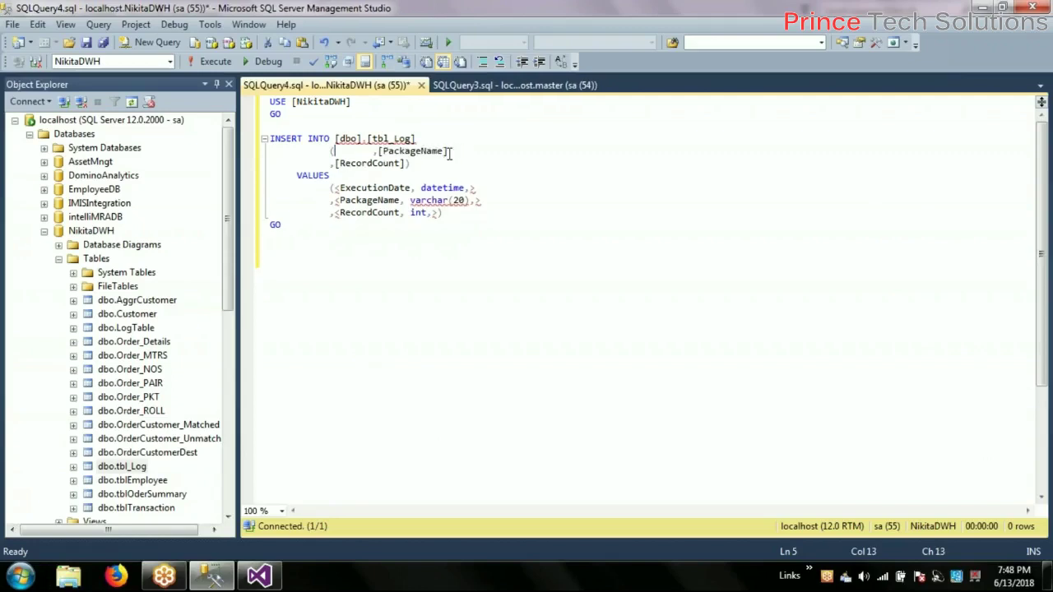
key("Delete")
key("Delete")
key("Delete")
key("Delete")
key("Delete")
key("Delete")
key("Delete")
key("Delete")
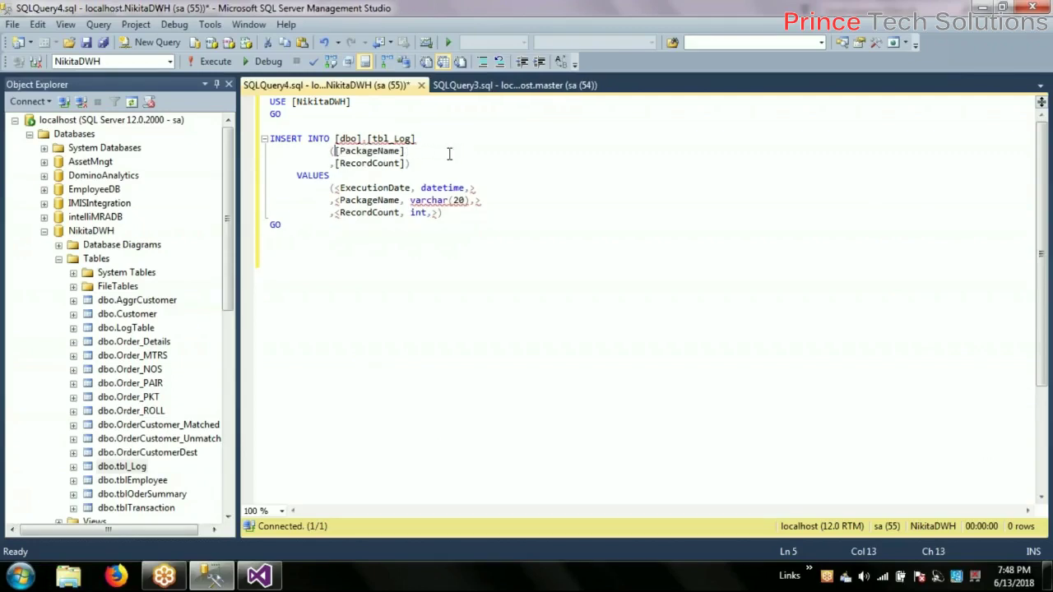
mouse_move(333, 187)
left_mouse_down()
mouse_move(439, 189)
mouse_move(336, 204)
left_mouse_up()
key("Delete")
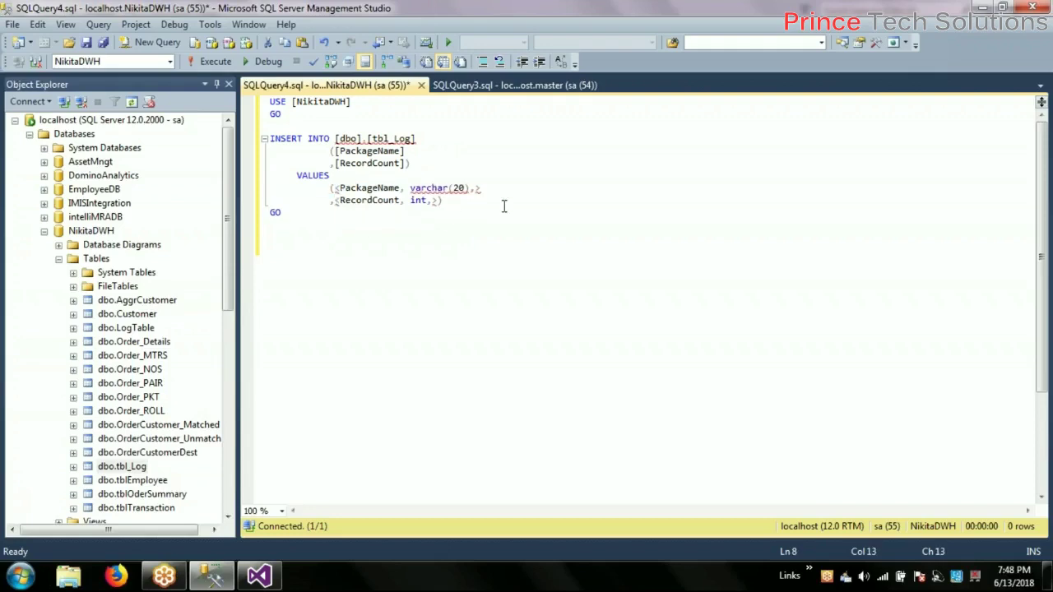
Step: Replace the PackageName placeholder in VALUES with ? and pull the RecordCount placeholder up onto the same line
left_click(407, 164)
left_click_drag(336, 189, 491, 183)
type("?")
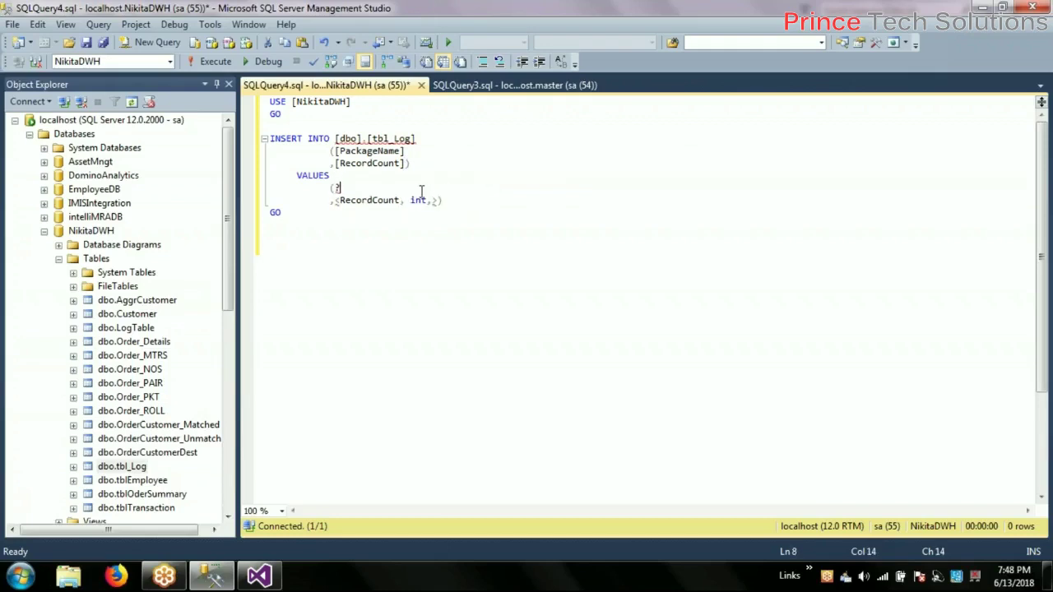
key("Delete")
key("Delete")
key("Delete")
key("Delete")
key("Delete")
key("Delete")
key("Delete")
key("Delete")
key("Delete")
key("Delete")
key("Delete")
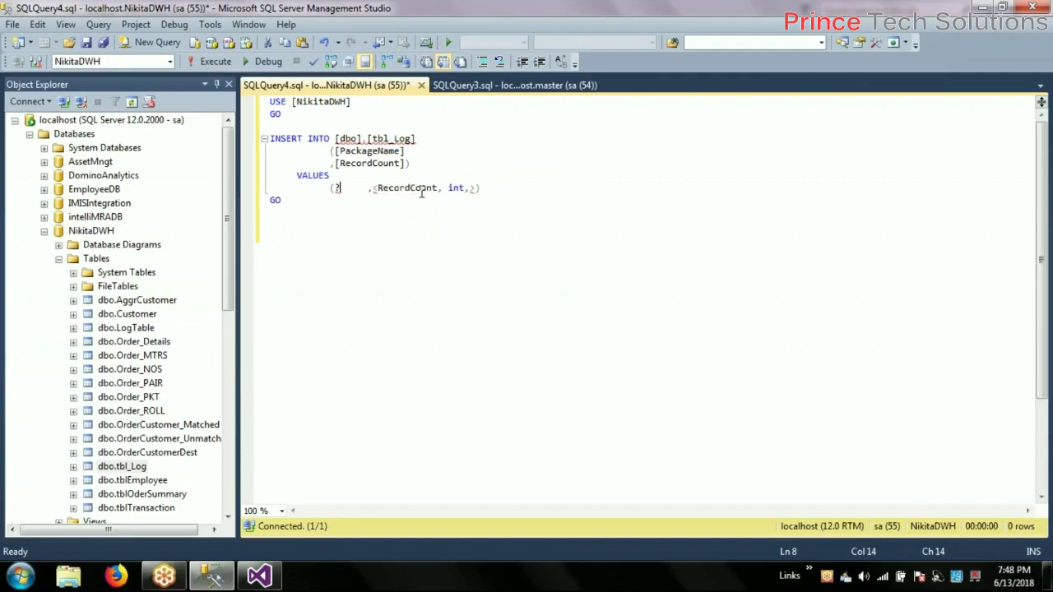
key("Delete")
key("Delete")
Step: Replace the RecordCount placeholder with ? so the VALUES list reads (?,?)
key("Right")
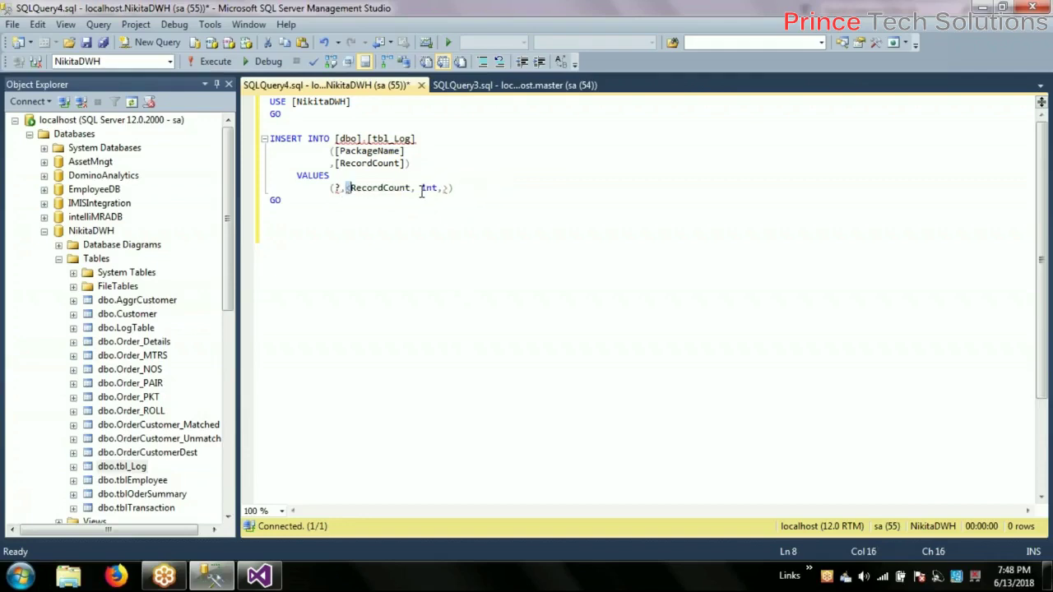
key("shift+Right")
key("shift+Right")
key("shift+Right")
key("shift+Right")
key("shift+Right")
key("shift+Right")
key("shift+Right")
key("shift+Right")
key("shift+Right")
key("shift+Right")
key("shift+Right")
key("shift+Right")
key("shift+Right")
key("shift+Right")
key("shift+Right")
key("shift+Right")
key("shift+Right")
key("shift+Right")
key("Delete")
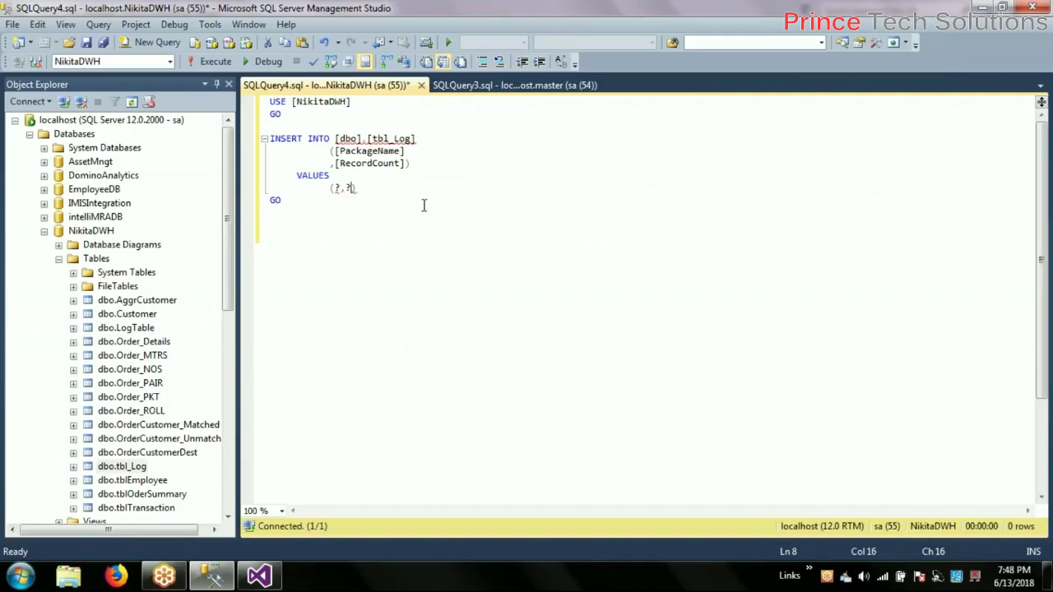
Step: Copy the statement from INSERT INTO [dbo].[tbl_Log] through GO, leaving out the USE lines
left_click(472, 242)
left_click(414, 211)
right_click(447, 243)
left_click(418, 230)
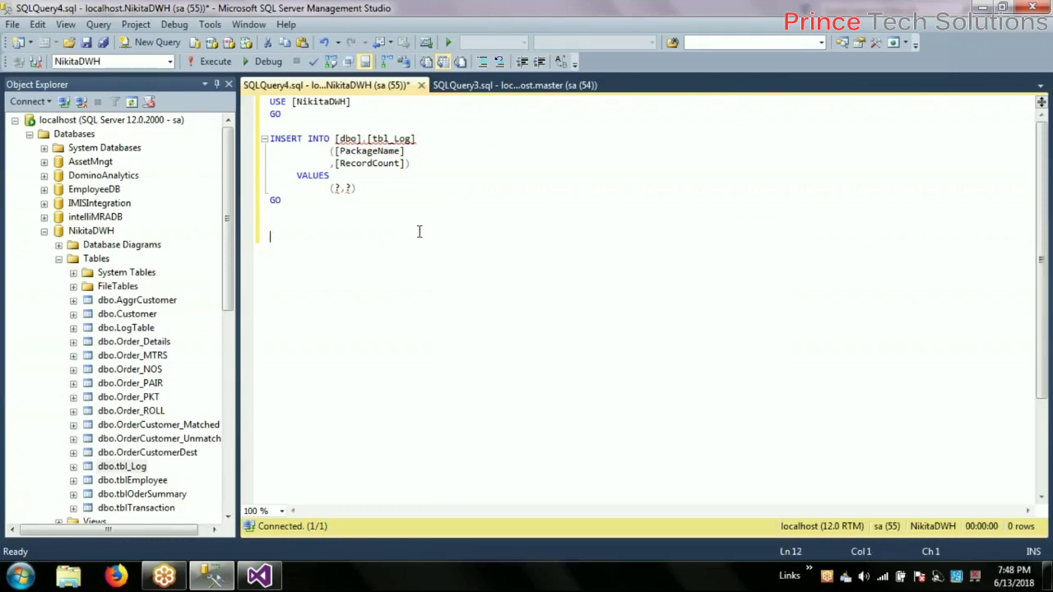
left_click(414, 161)
right_click(474, 214)
left_click(381, 218)
left_click_drag(317, 211, 256, 140)
key("ctrl+c")
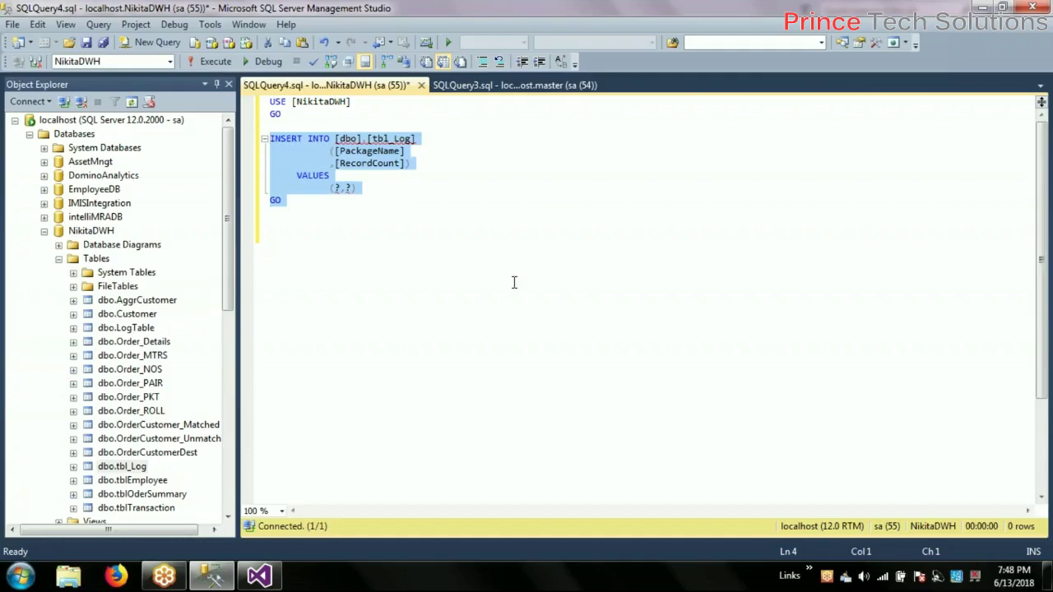
left_click(490, 247)
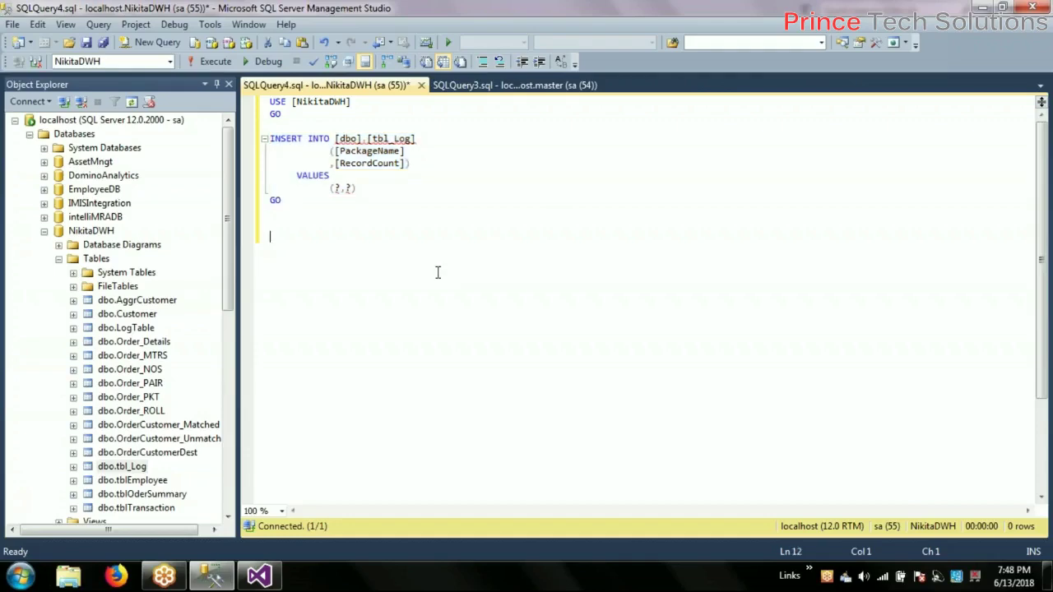
Step: Switch to Visual Studio, open the Execute SQL Task for editing and set its Connection to localhost.NikitaDWH.sa
left_click(284, 576)
double_click(326, 258)
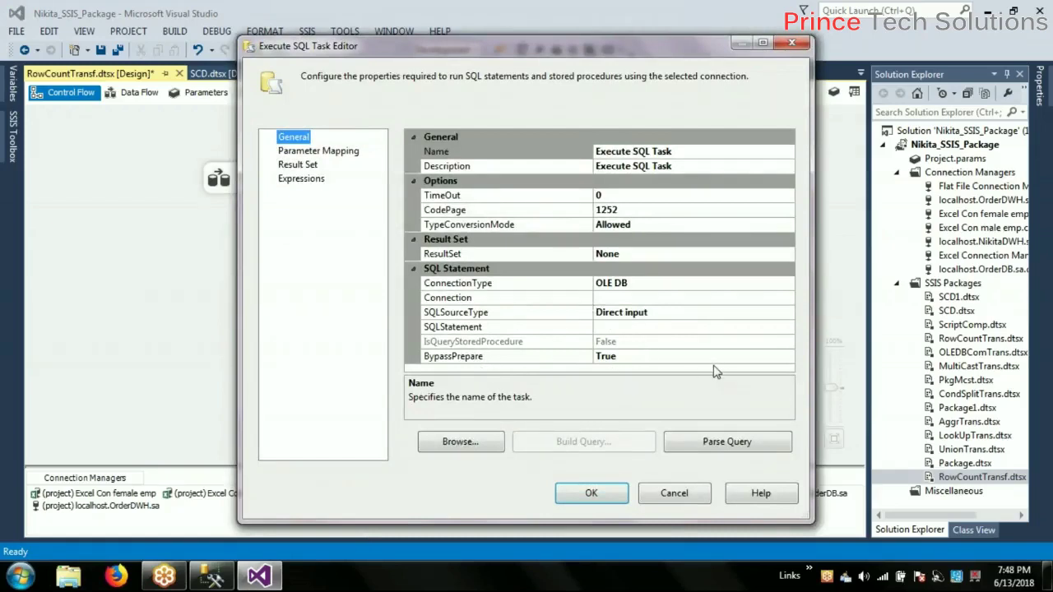
left_click(687, 299)
left_click(788, 299)
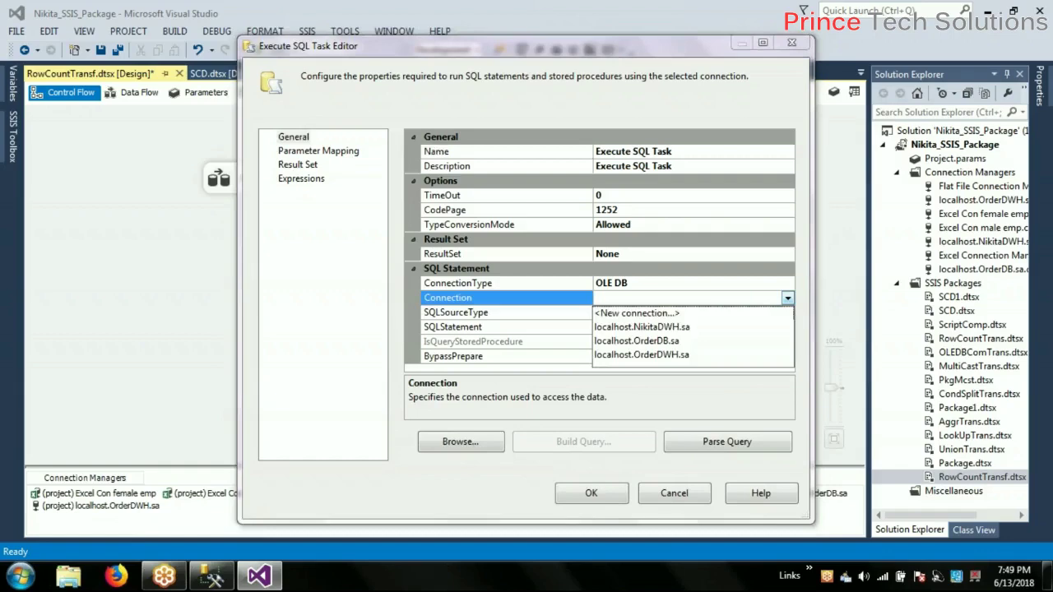
left_click(215, 576)
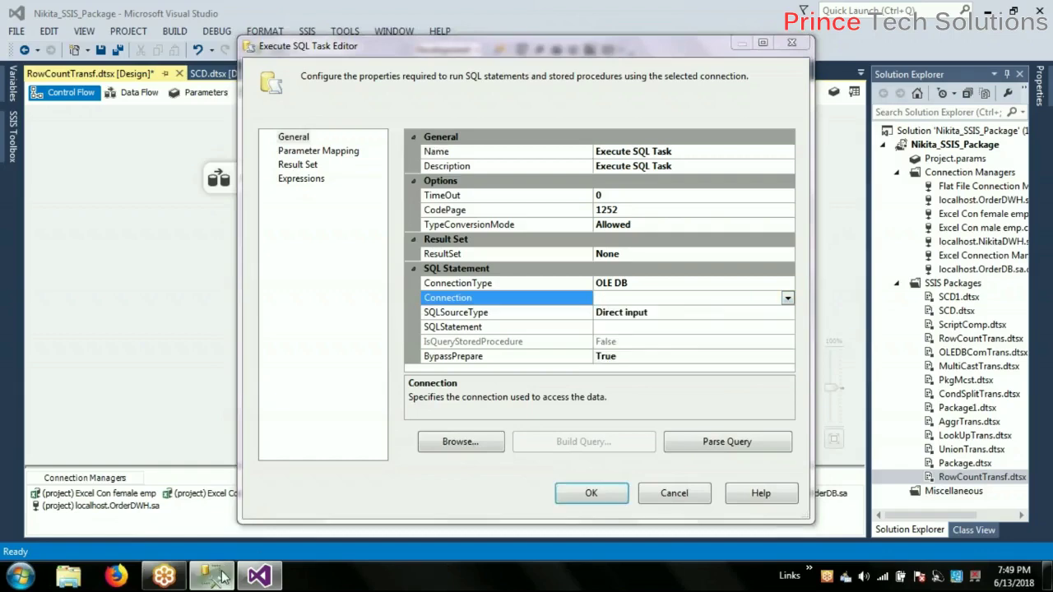
left_click(220, 578)
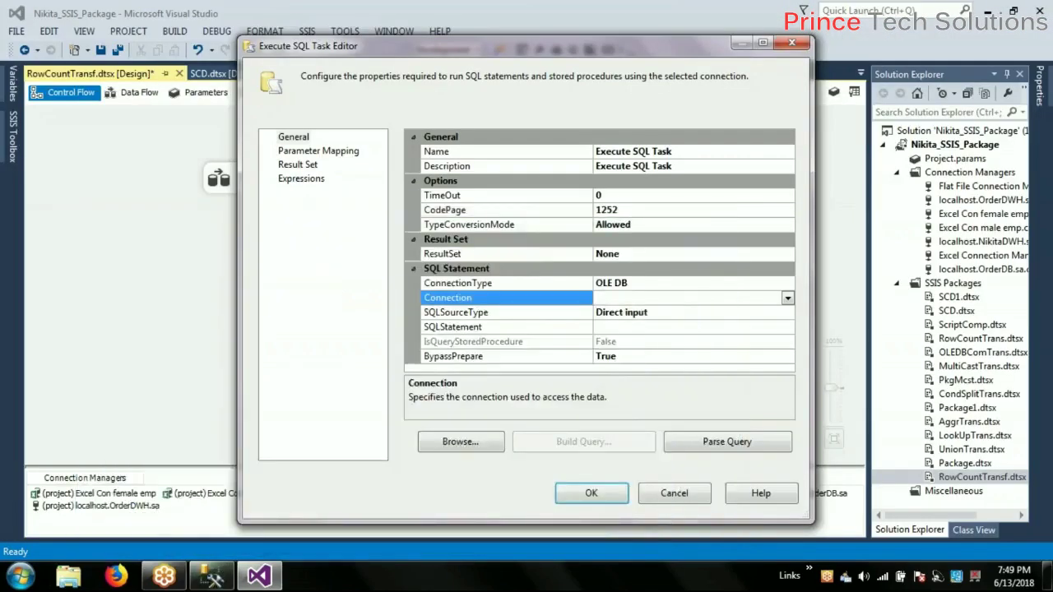
left_click(788, 300)
left_click(655, 329)
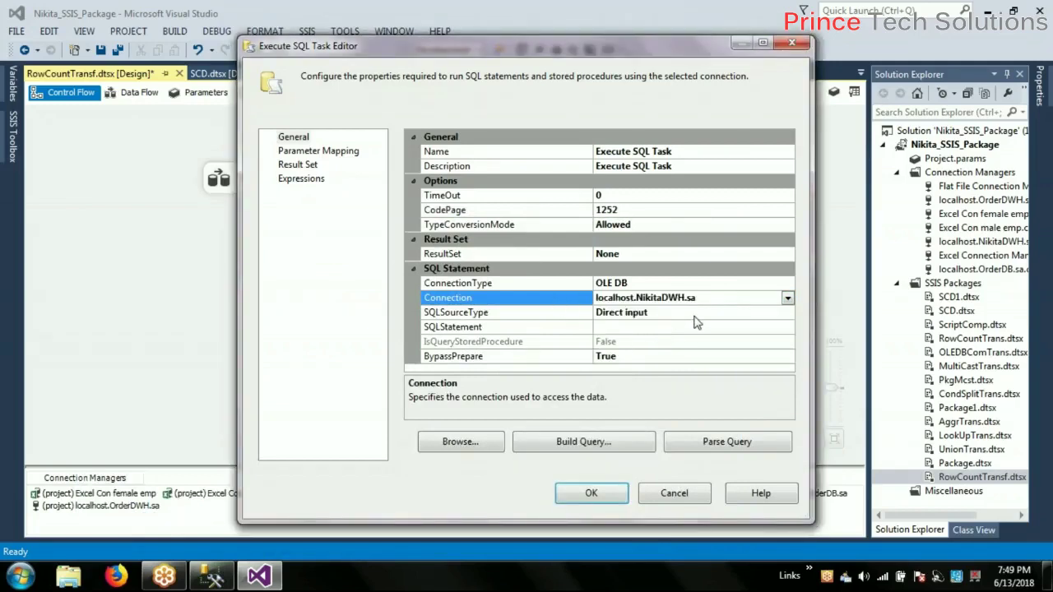
Step: Paste the copied tbl_Log INSERT query as the task's SQLStatement and accept it
left_click(683, 327)
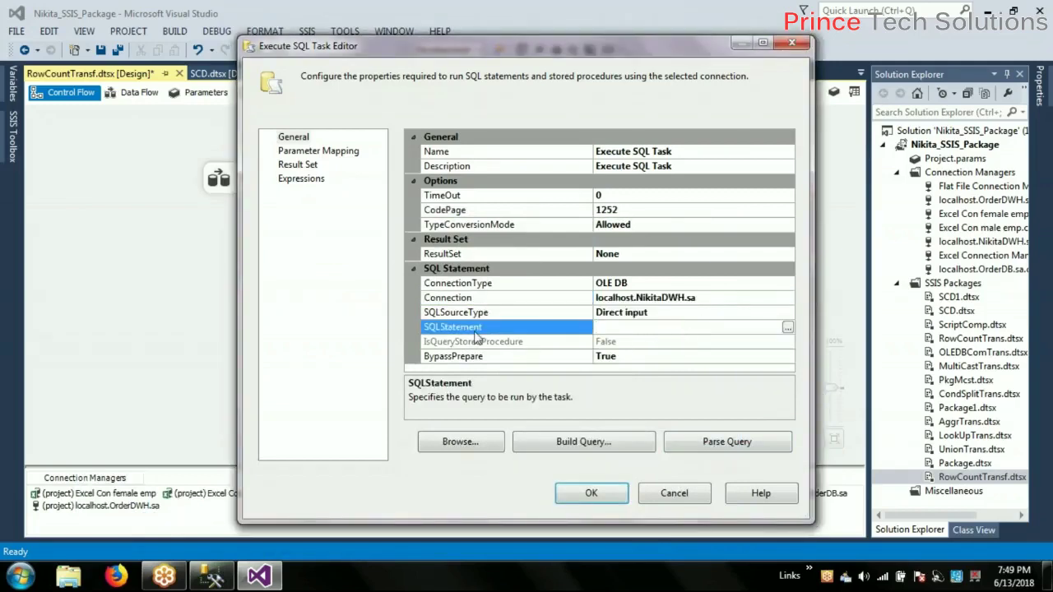
left_click(787, 327)
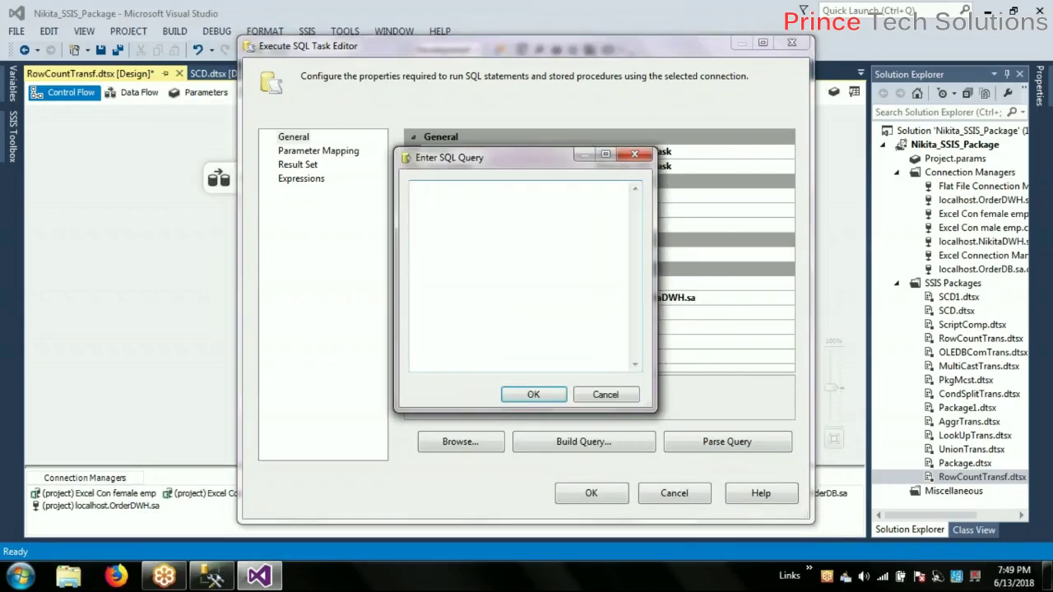
key("ctrl+v")
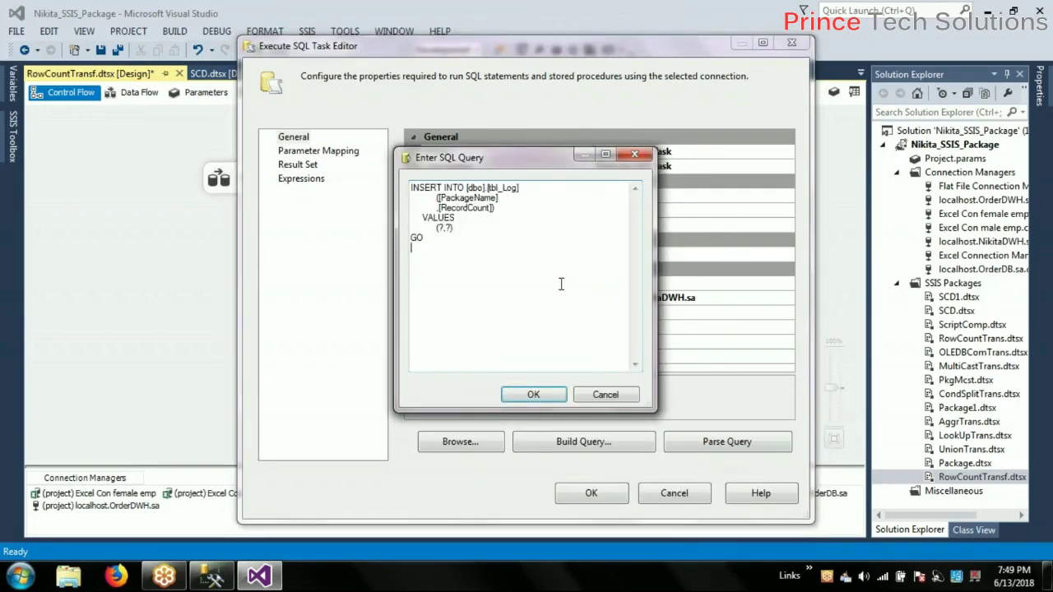
right_click(558, 285)
key("Escape")
left_click(533, 395)
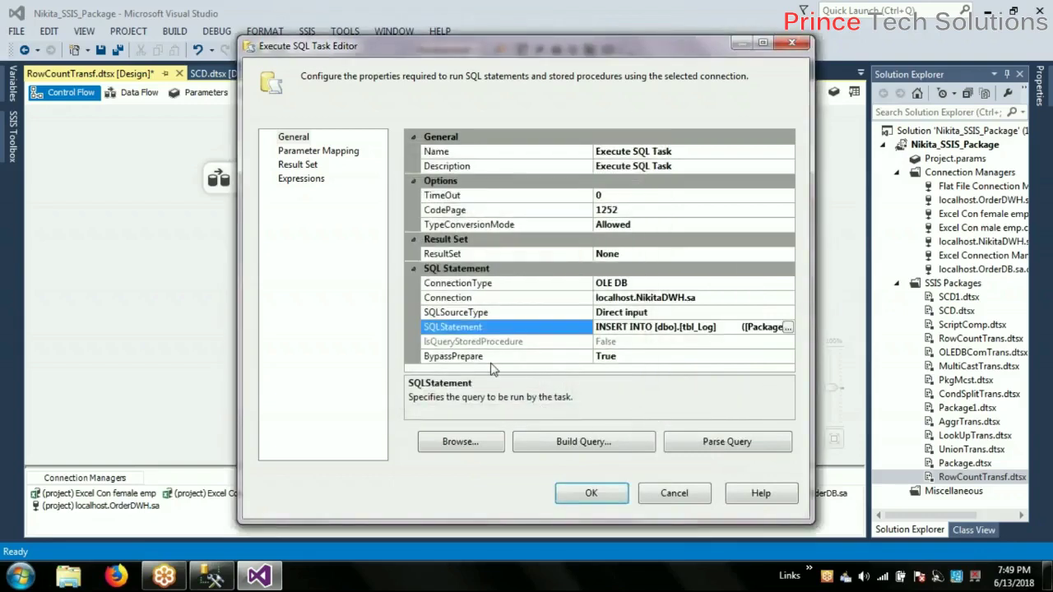
Step: Set the Execute SQL Task's BypassPrepare property to False
left_click(777, 362)
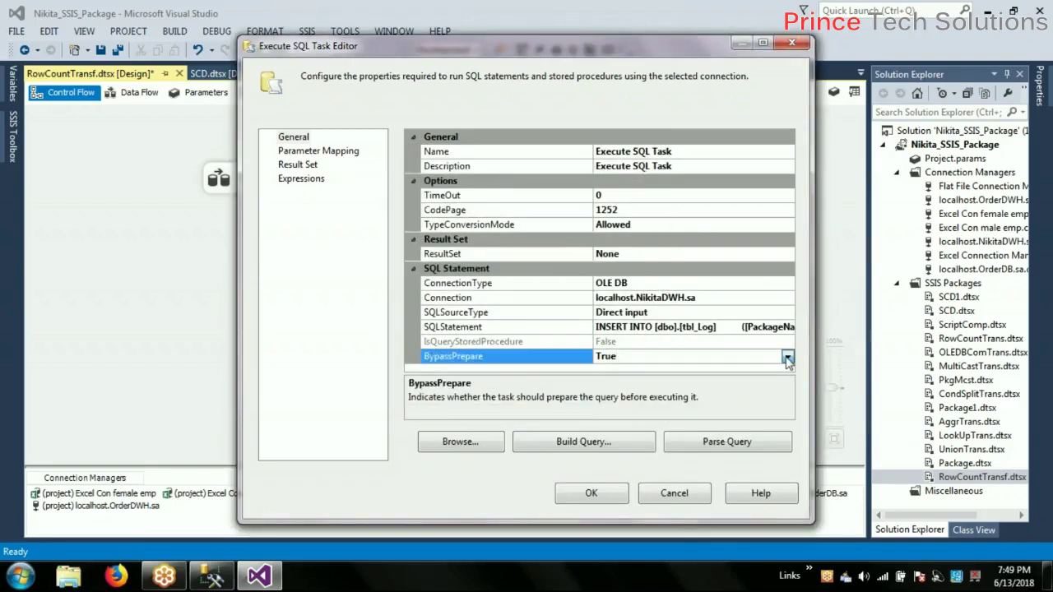
left_click(787, 356)
left_click(641, 385)
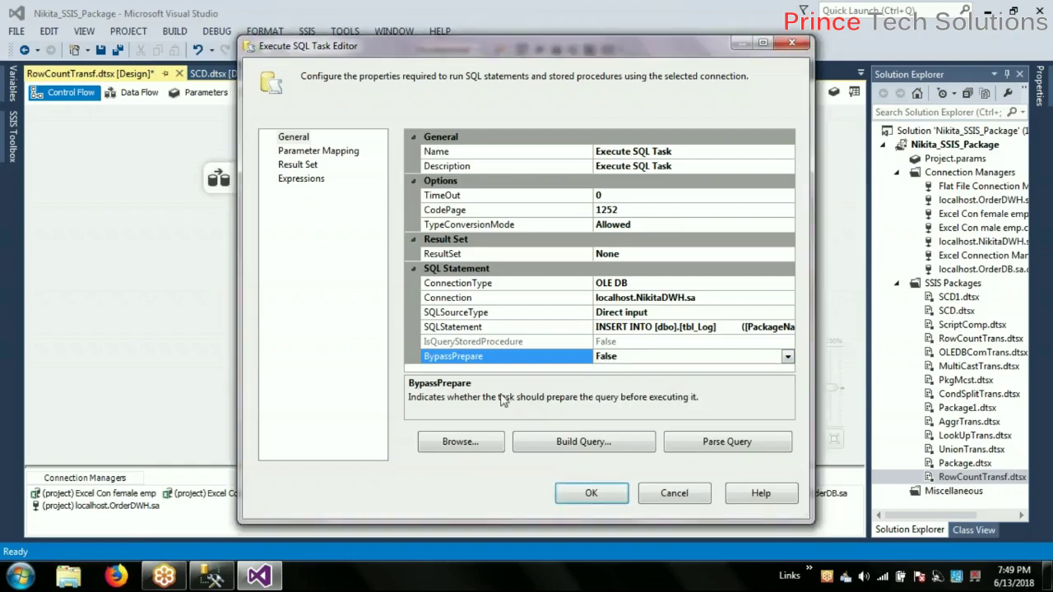
Step: Add two parameter mappings to the Execute SQL Task
left_click(298, 153)
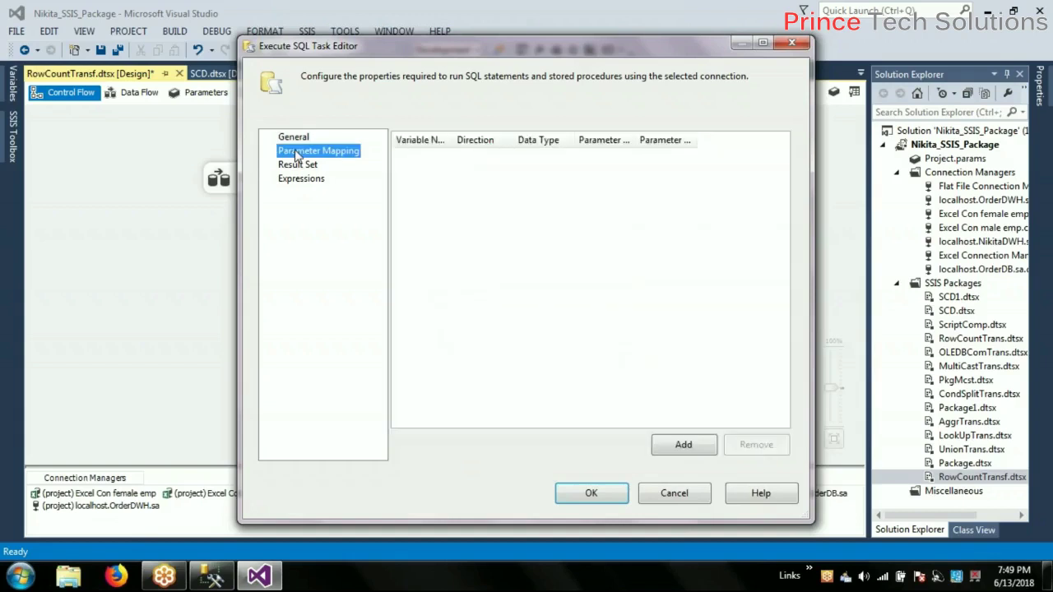
left_click(624, 301)
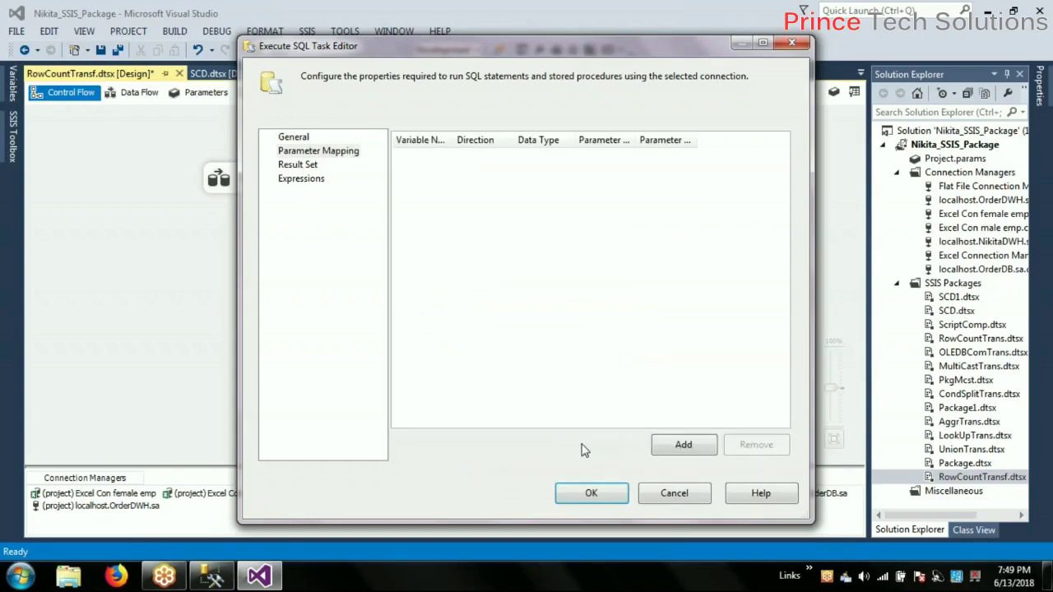
left_click(694, 450)
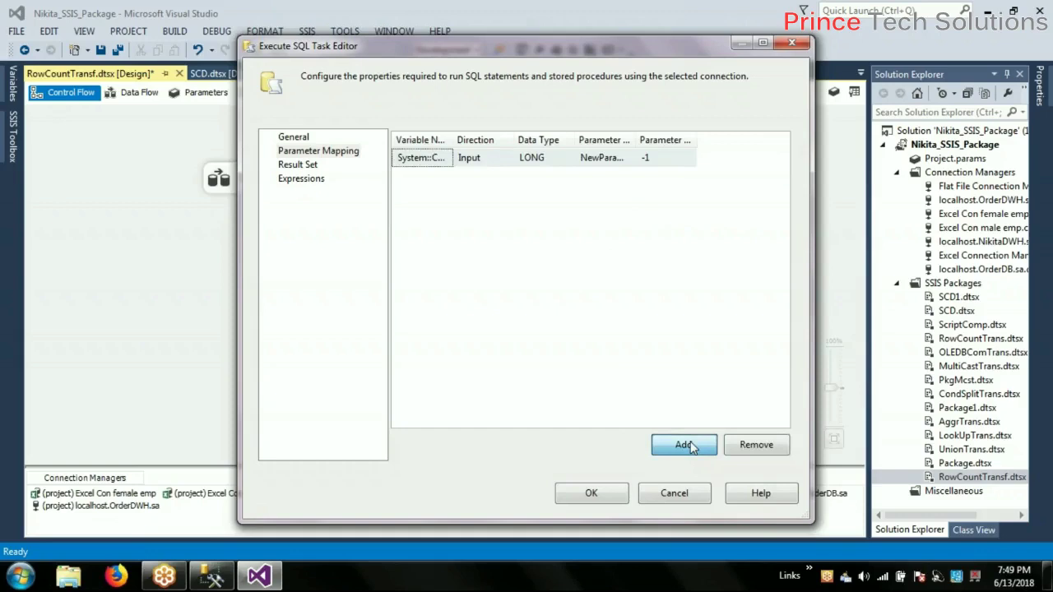
left_click(693, 451)
Step: Widen the Variable Name column and map the first parameter to the System::PackageName variable
left_click(445, 163)
left_click(447, 161)
left_click_drag(454, 140, 499, 137)
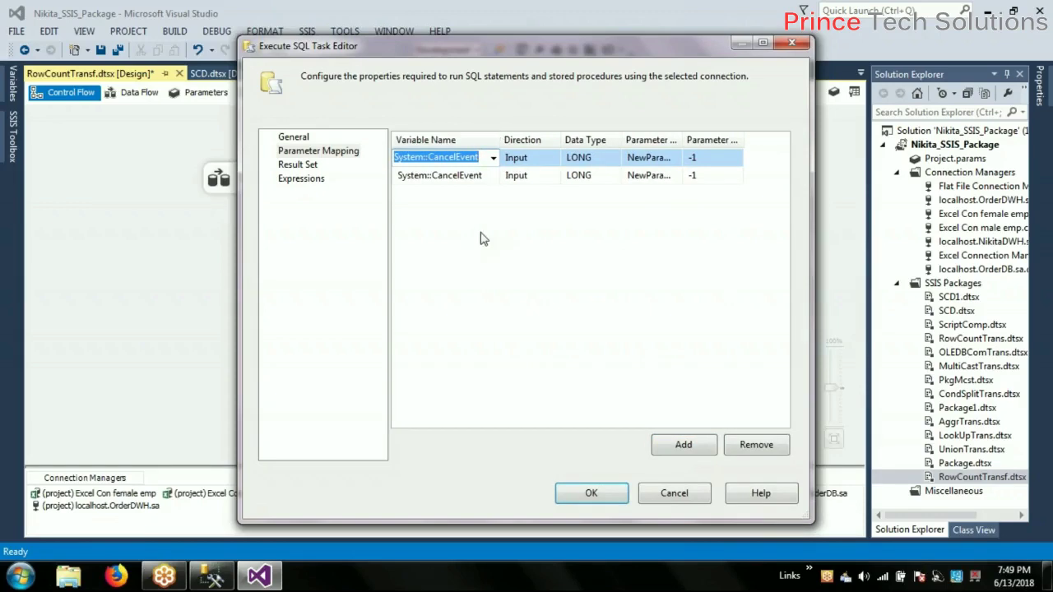
left_click(494, 158)
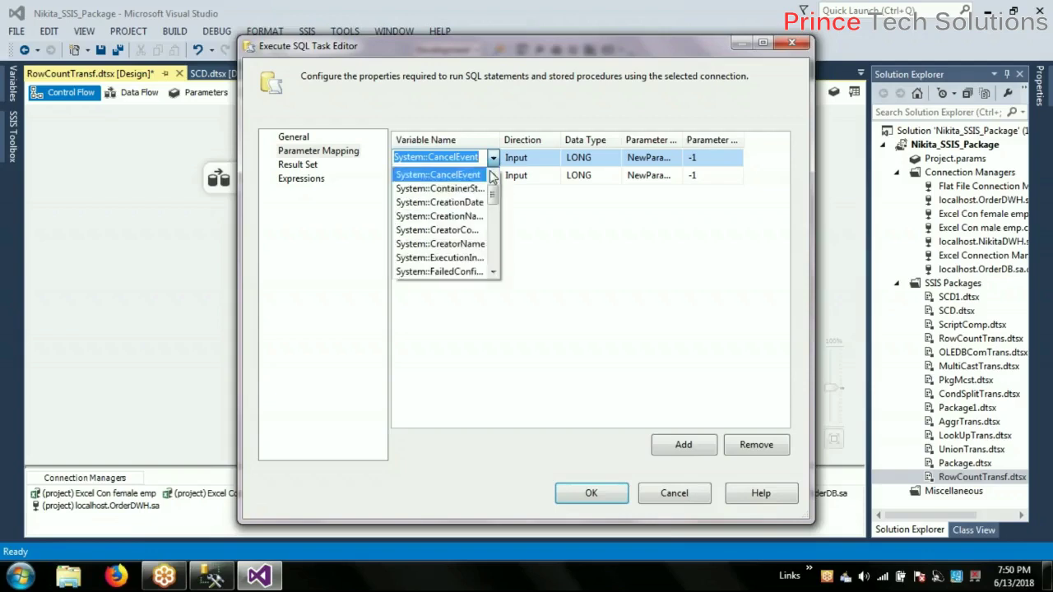
left_click(500, 146)
left_click_drag(500, 140, 515, 140)
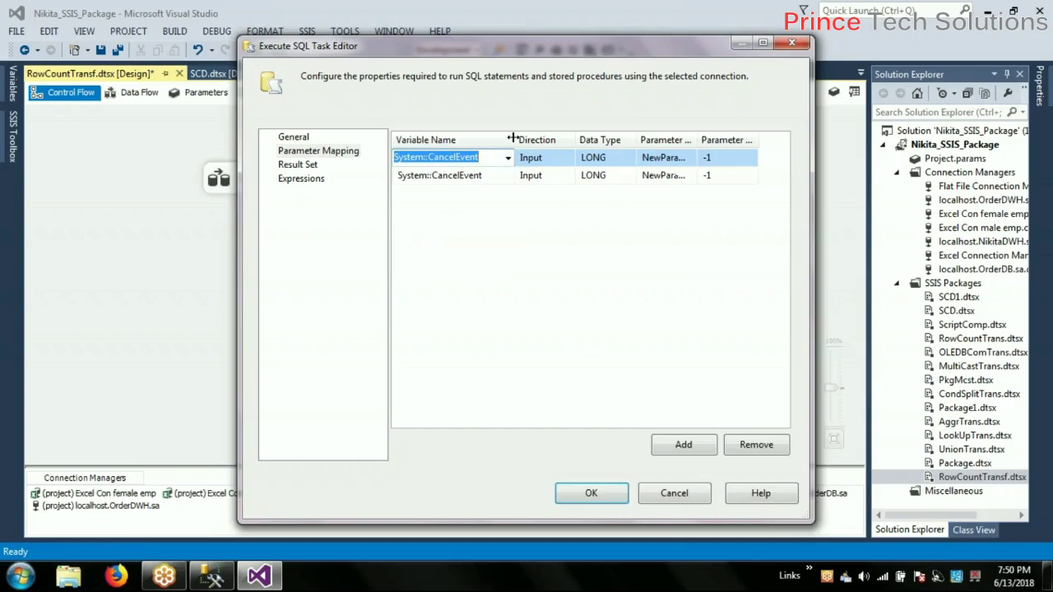
left_click(508, 158)
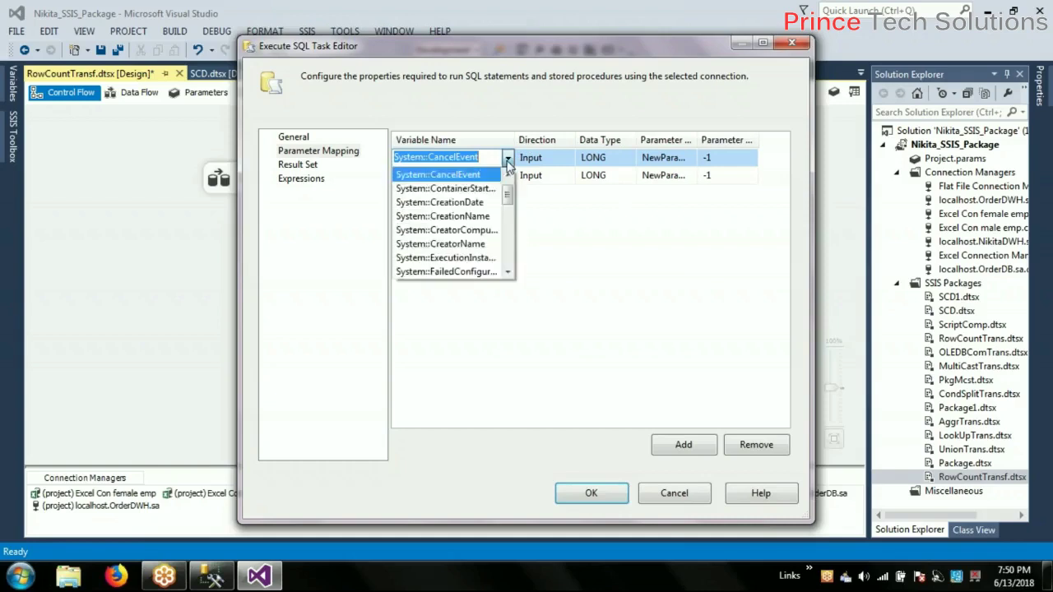
left_click(509, 255)
left_click(509, 255)
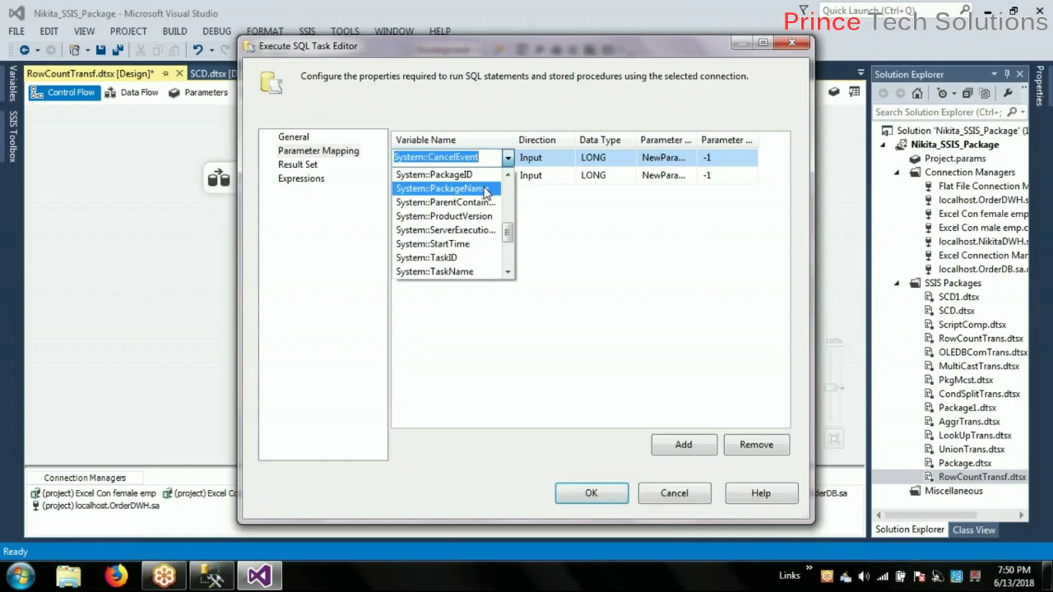
left_click(486, 190)
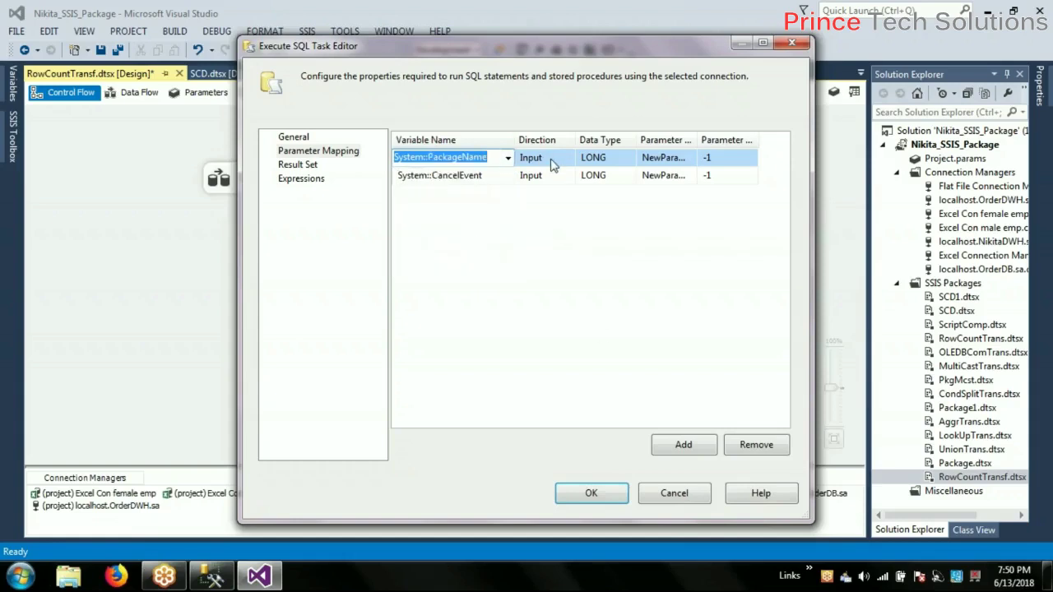
Step: Widen the Data Type column and set the System::PackageName parameter's data type to VARCHAR
left_click(630, 162)
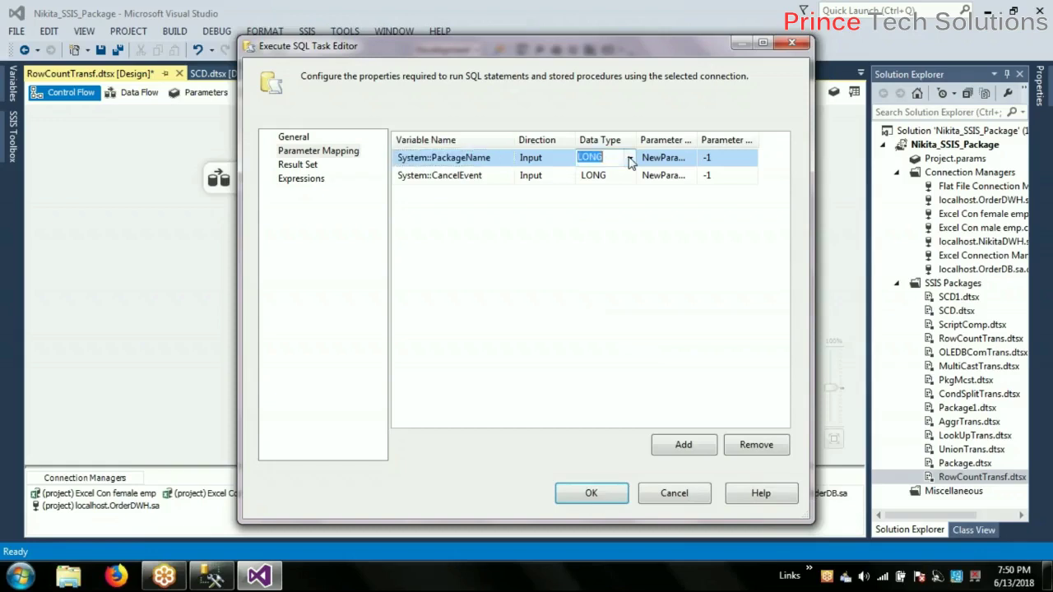
left_click_drag(640, 140, 665, 140)
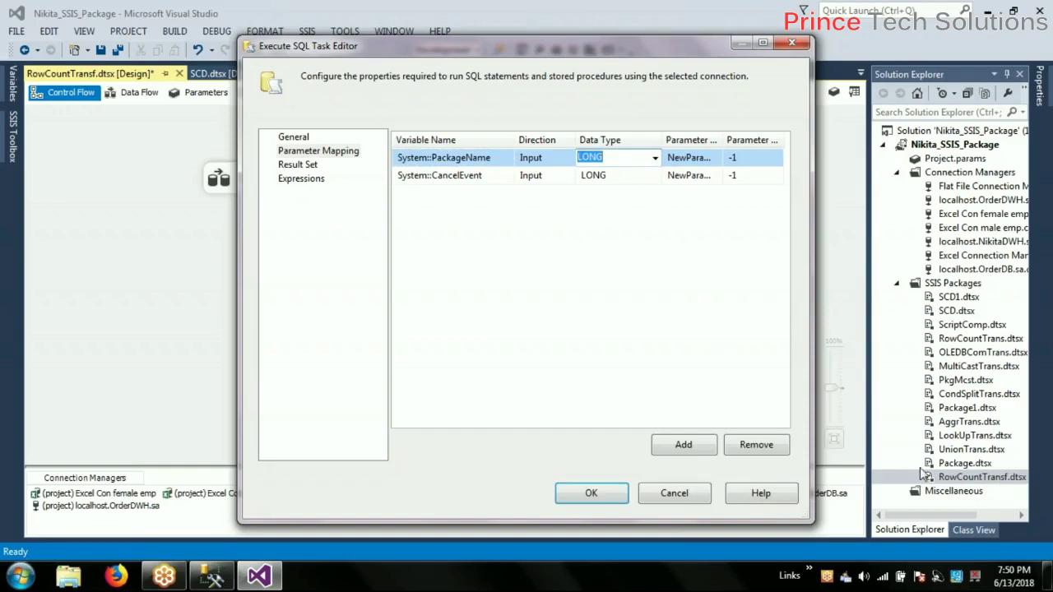
left_click(654, 158)
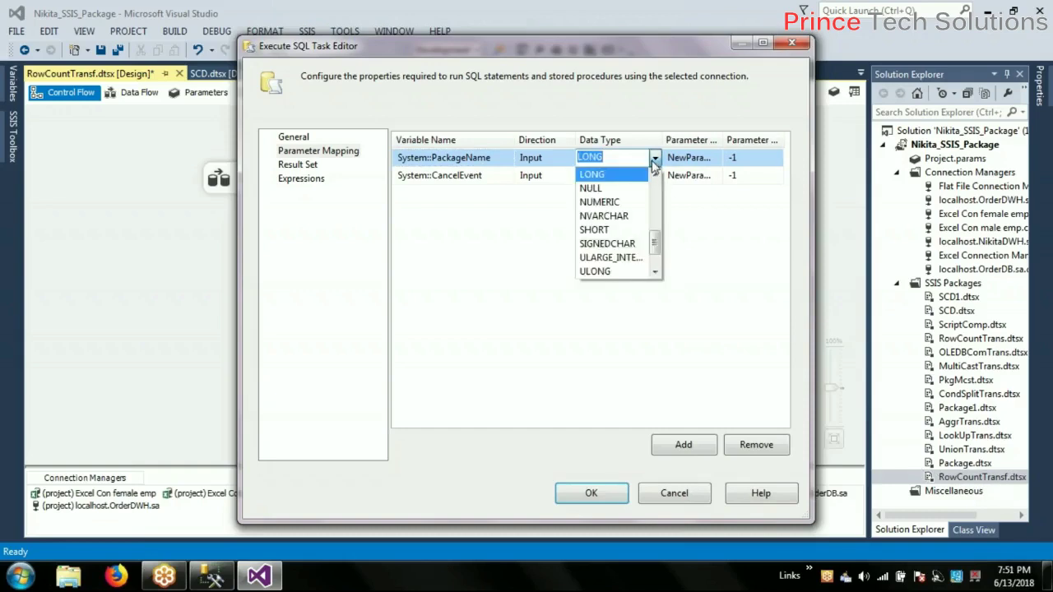
left_click(655, 274)
left_click(655, 274)
left_click(654, 274)
left_click(613, 257)
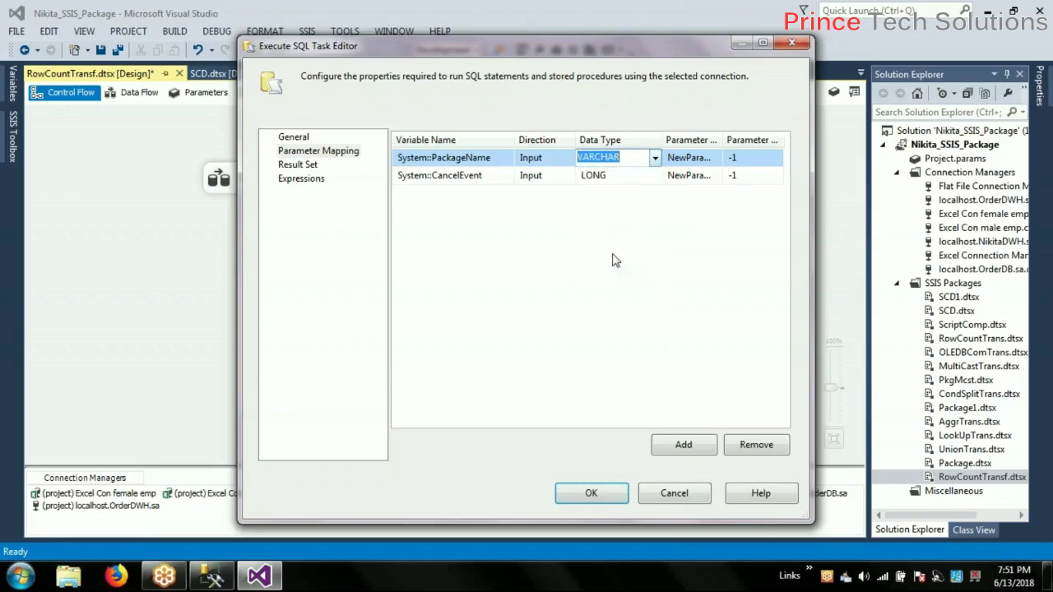
Step: Check the PackageName column in the SSMS INSERT query, and set the System::PackageName mapping's parameter name to 0 in Visual Studio
left_click(213, 576)
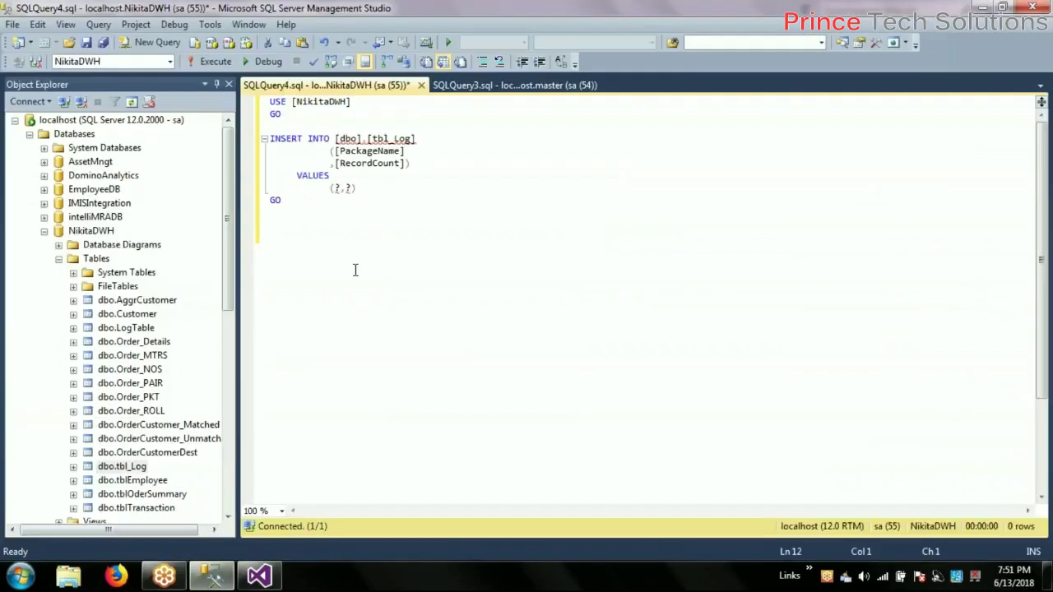
left_click_drag(335, 151, 405, 150)
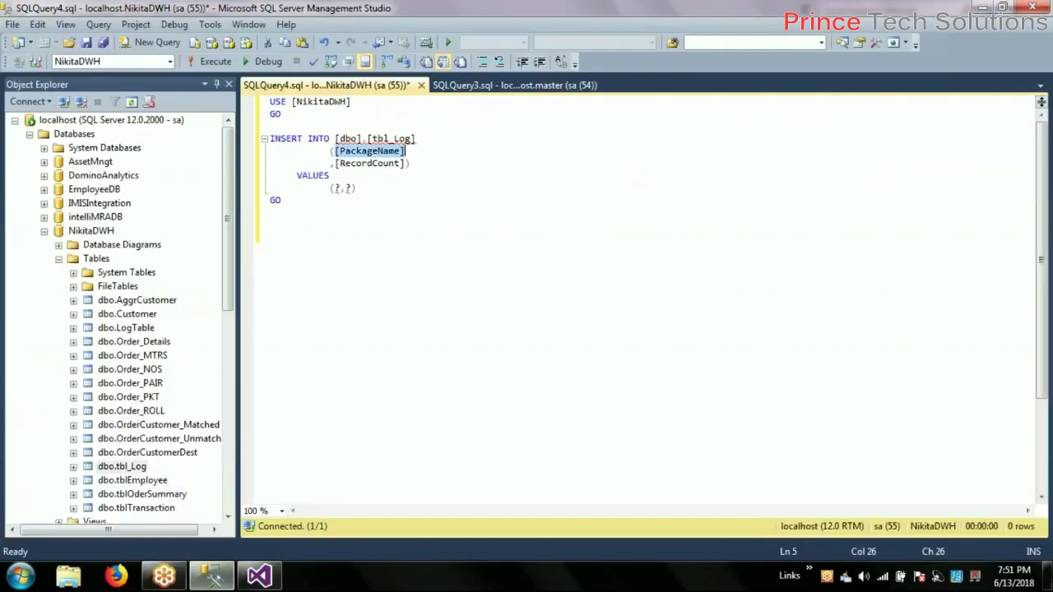
left_click(259, 575)
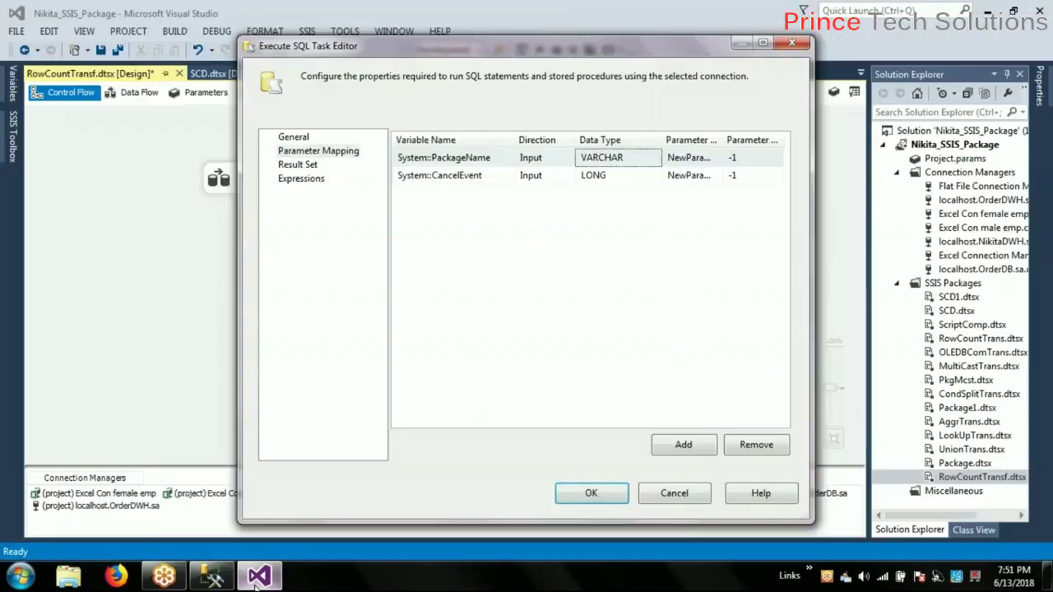
left_click(695, 158)
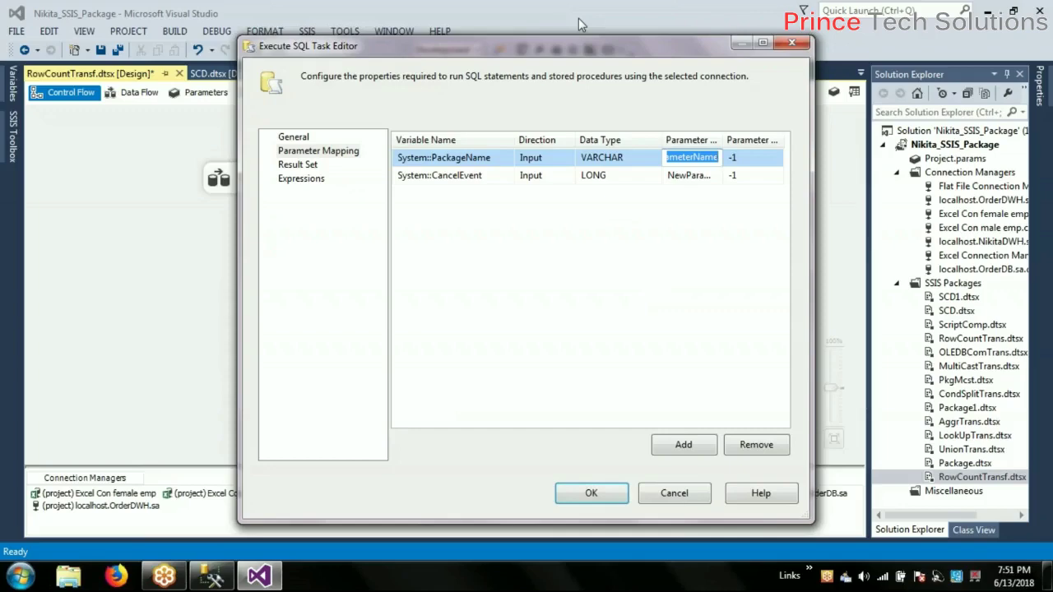
type("0")
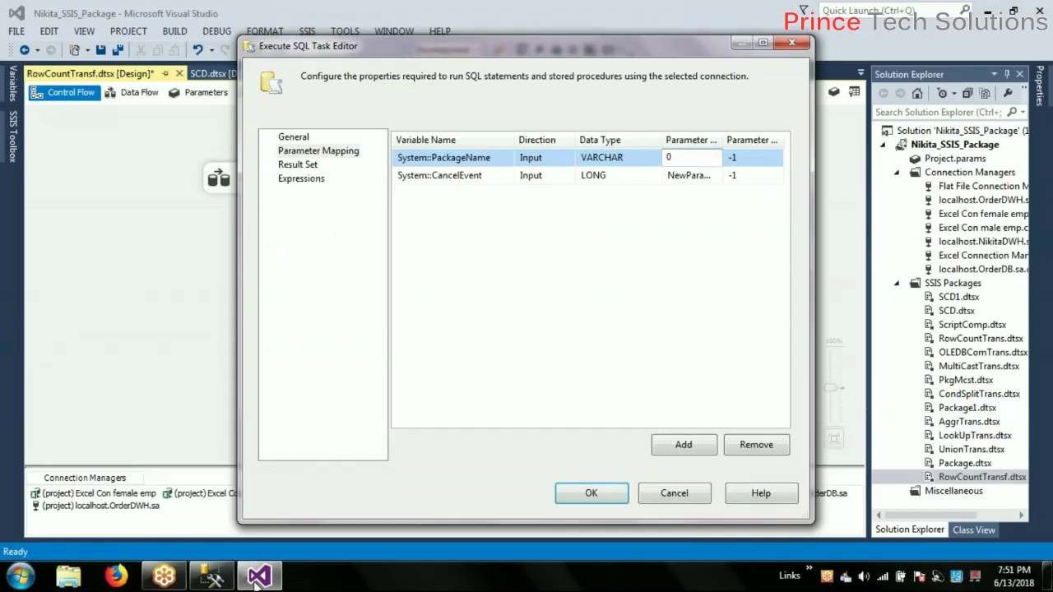
Step: Switch to SSMS and examine the order of the PackageName and RecordCount columns in the tbl_Log INSERT query
left_click(211, 577)
left_click(431, 156)
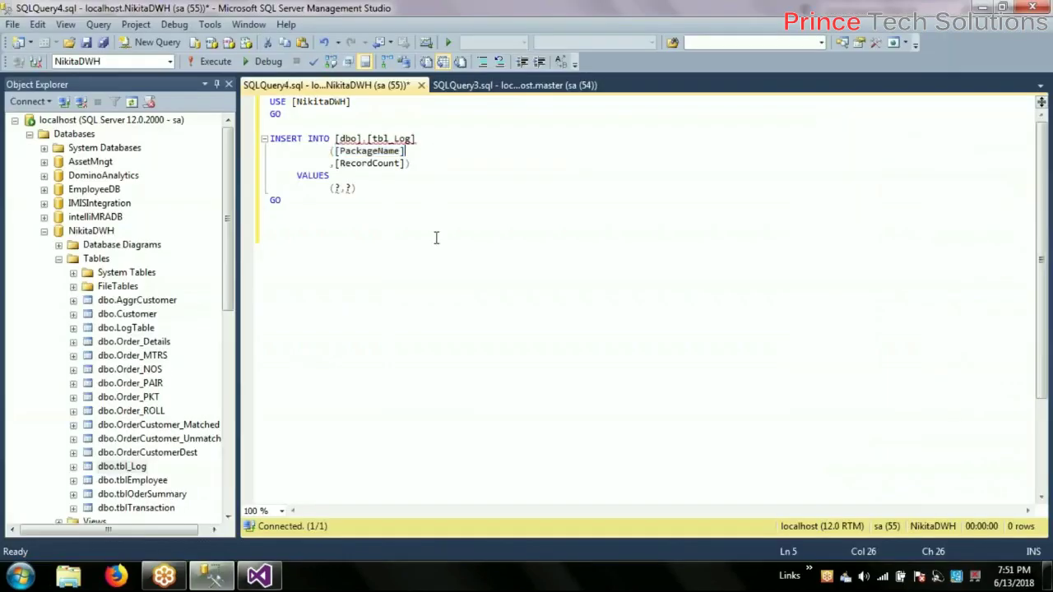
left_click_drag(335, 151, 413, 163)
left_click(461, 169)
double_click(411, 155)
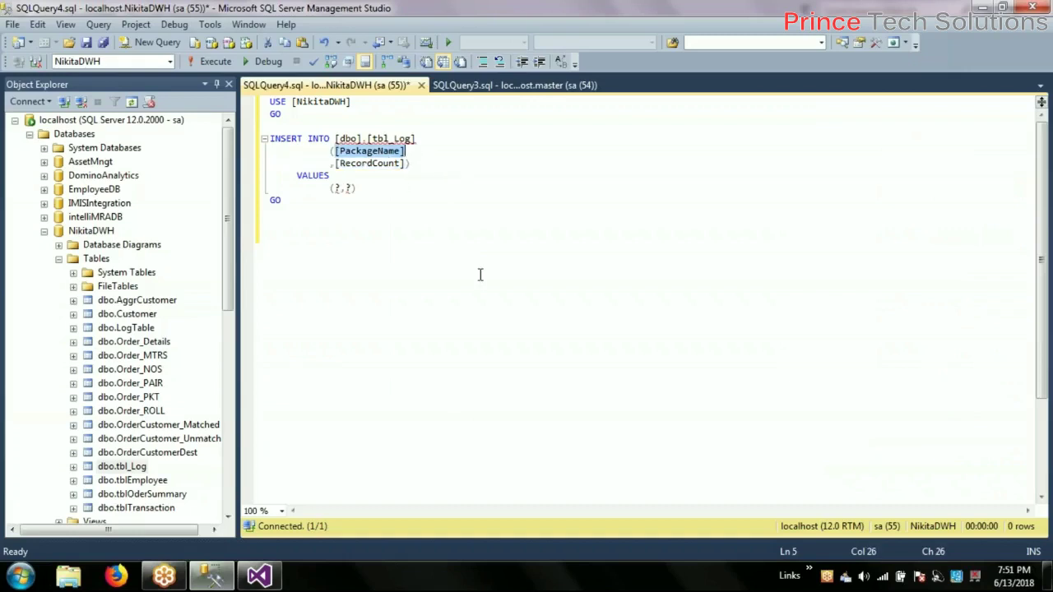
double_click(374, 163)
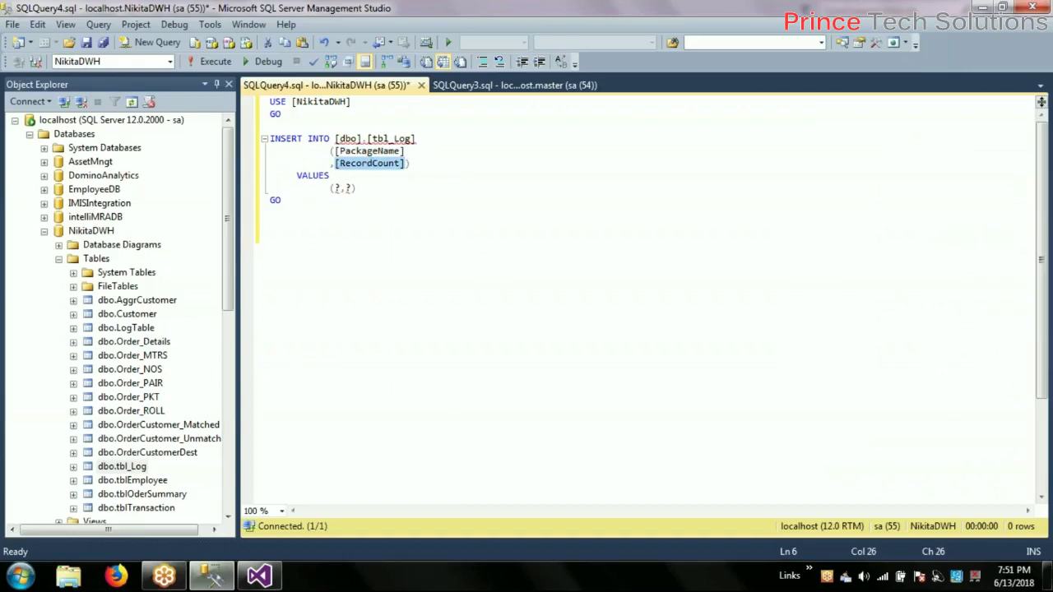
left_click(420, 152)
double_click(365, 150)
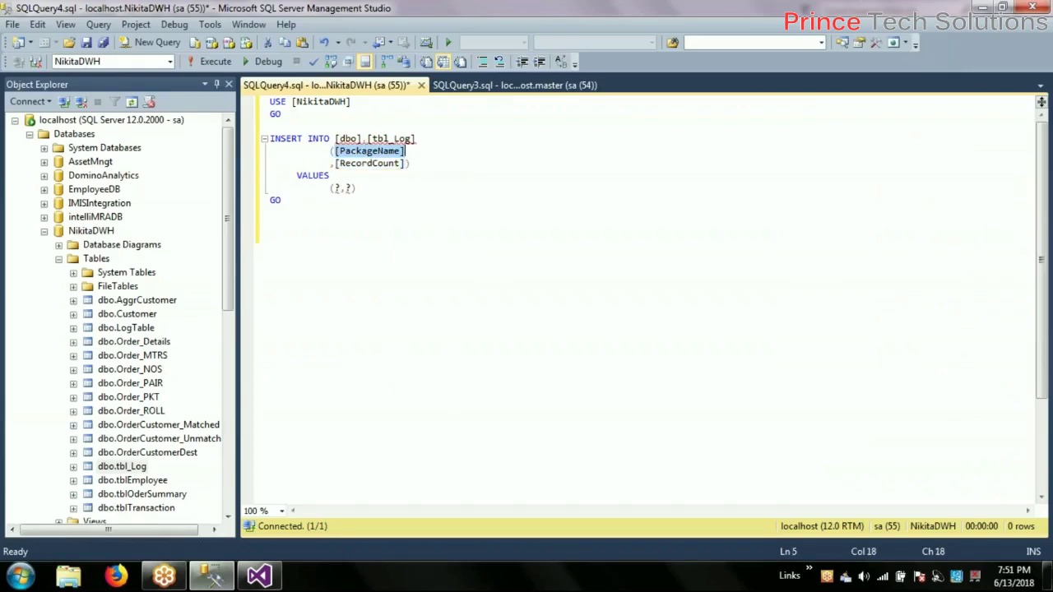
left_click(423, 152)
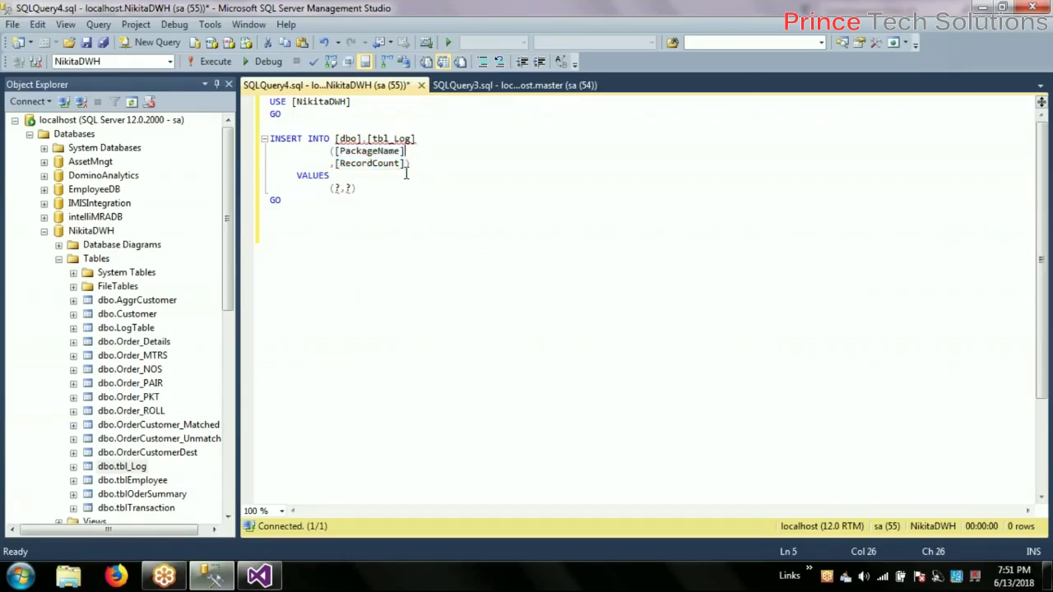
double_click(377, 163)
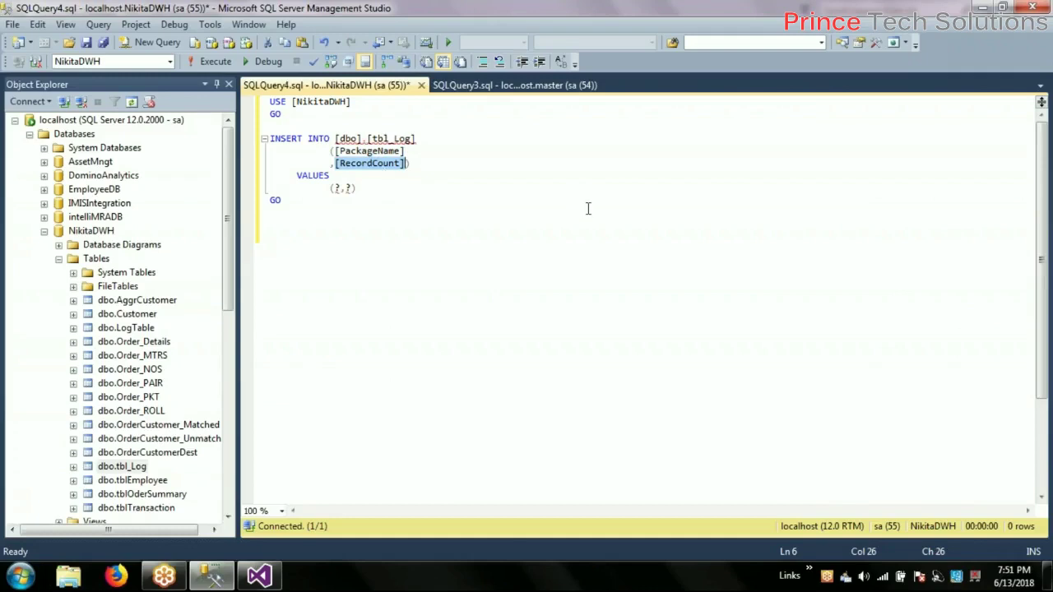
left_click(506, 175)
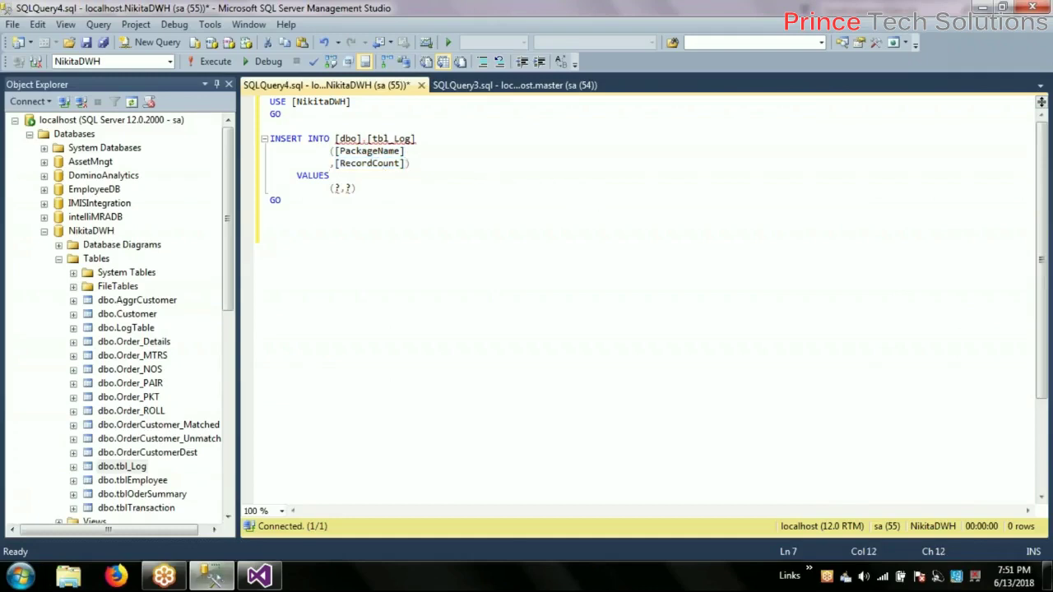
Step: Return to Visual Studio and set the second parameter mapping's parameter name to 1
left_click(259, 576)
left_click(691, 175)
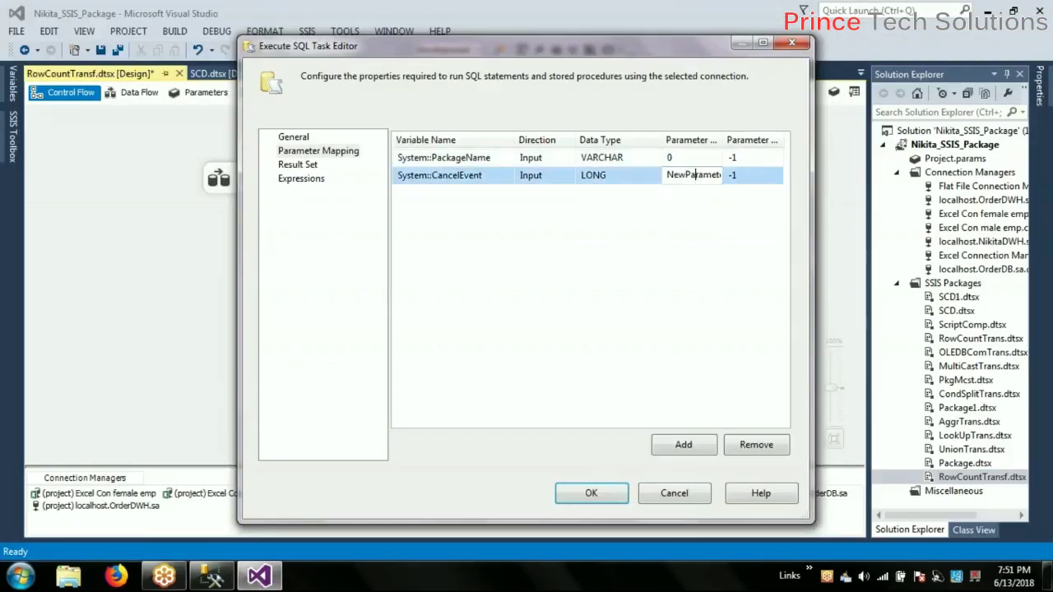
type("1")
key("Return")
left_click(696, 173)
Step: Map the second parameter to the User::RecCount variable
left_click(508, 184)
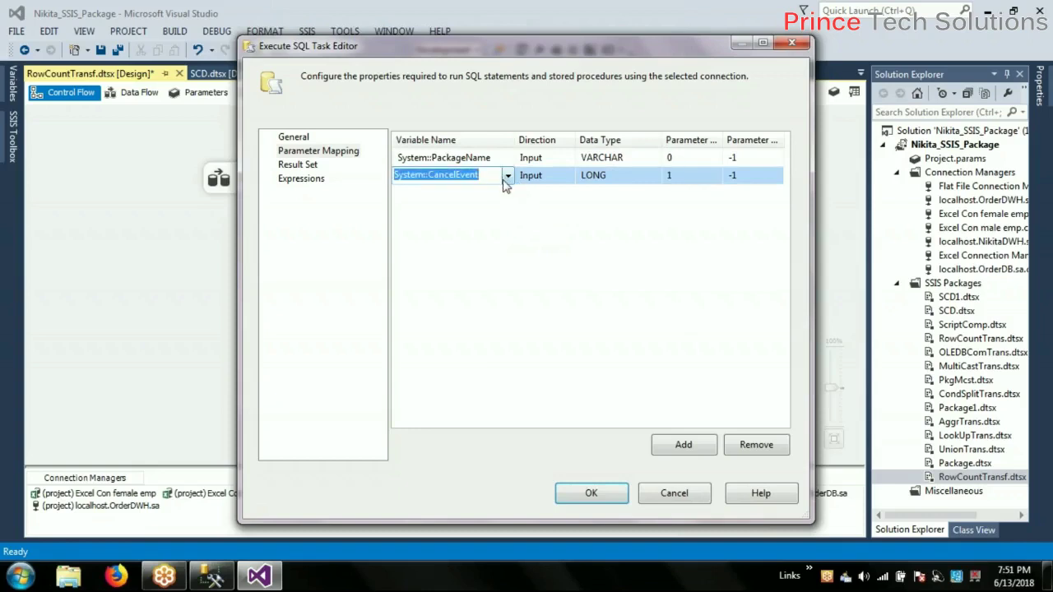
left_click(507, 176)
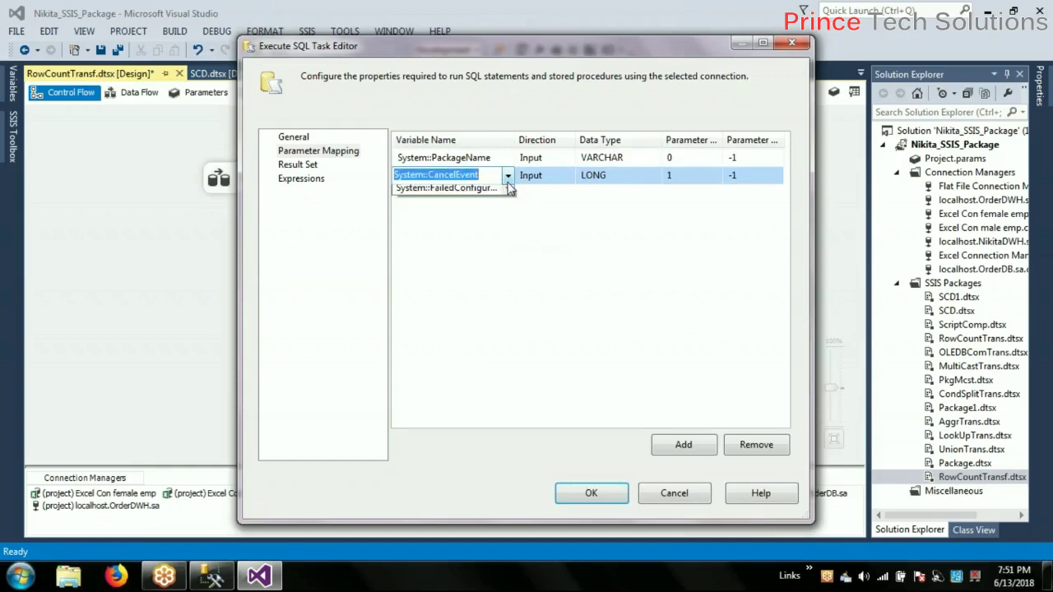
left_click_drag(509, 212, 510, 292)
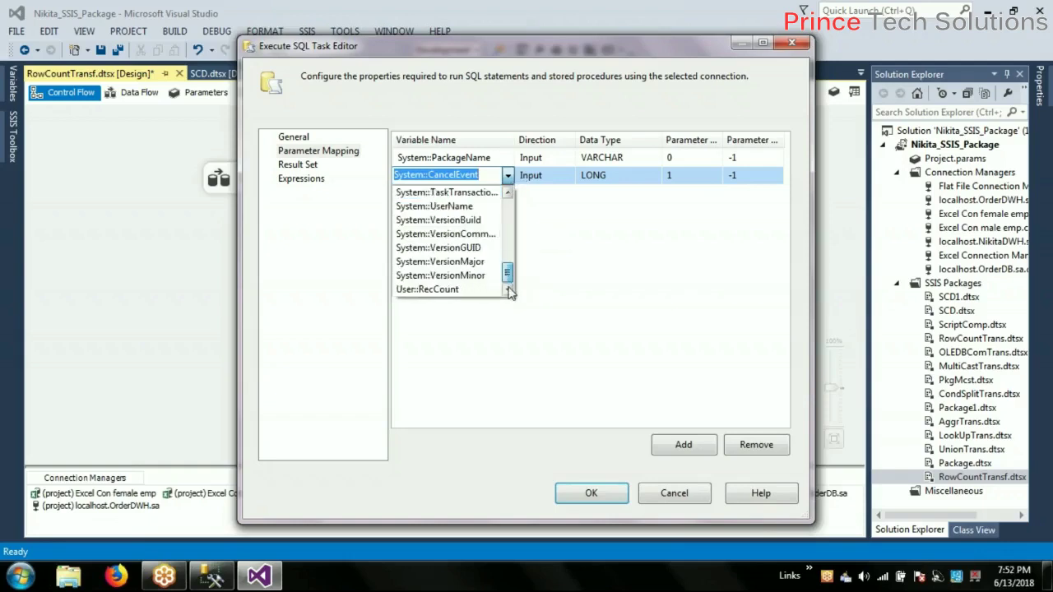
left_click(464, 292)
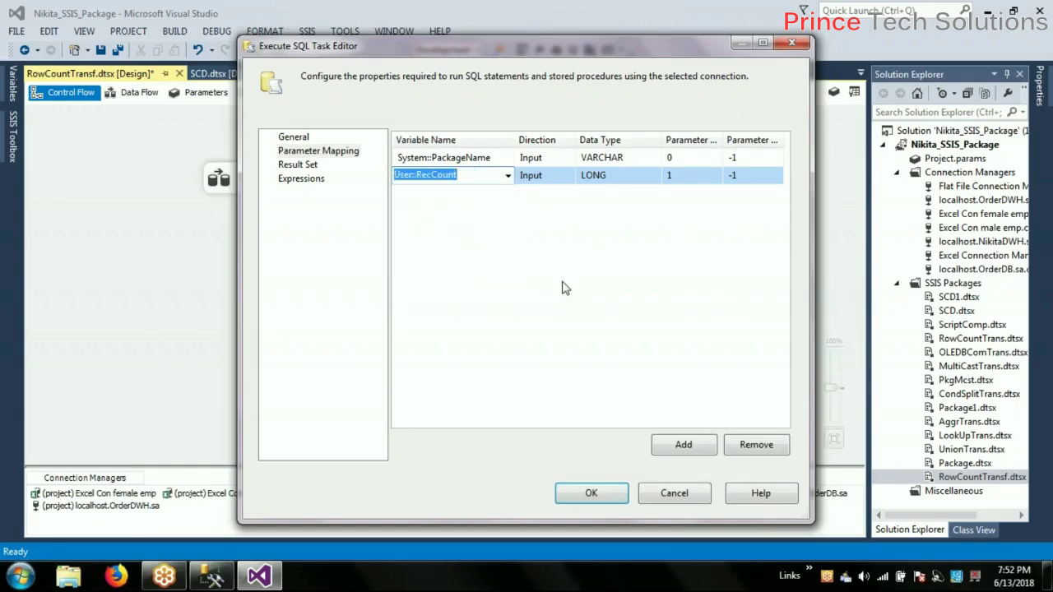
left_click(570, 283)
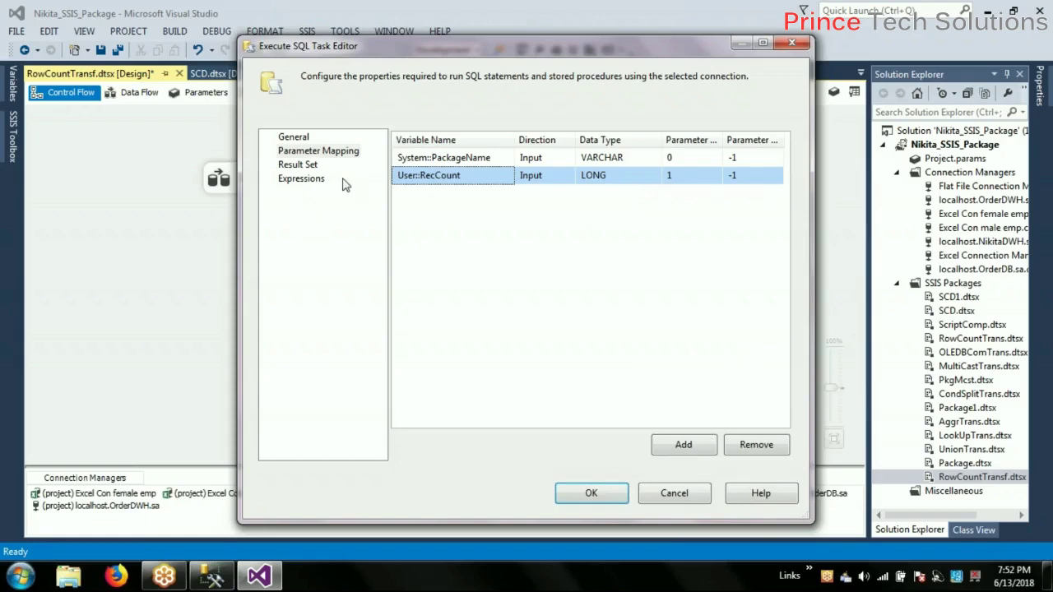
Step: Review the Execute SQL Task's result set and expressions, then accept the task settings and save the package
left_click(310, 167)
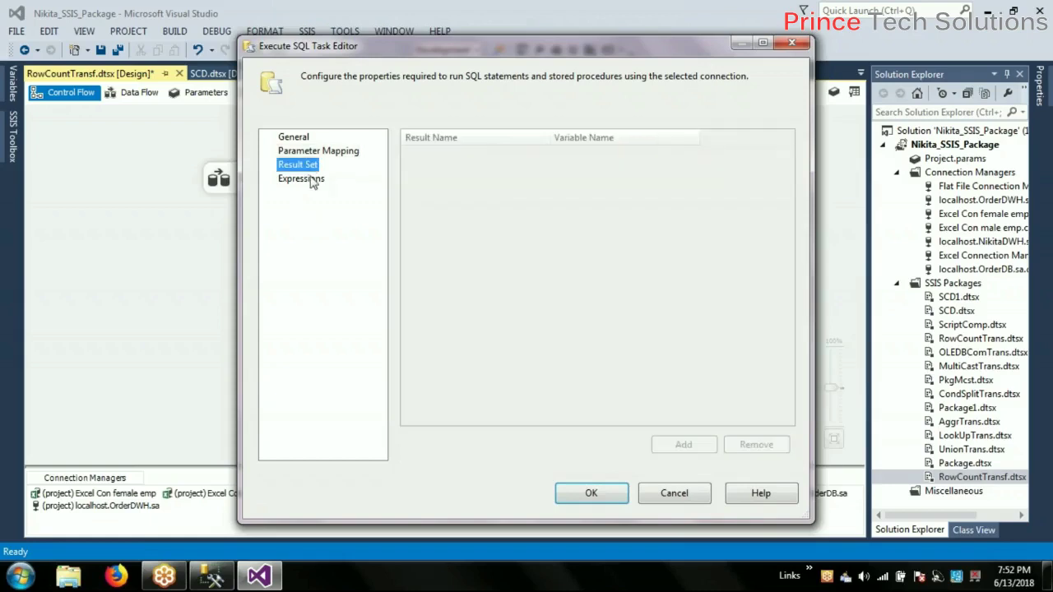
left_click(314, 183)
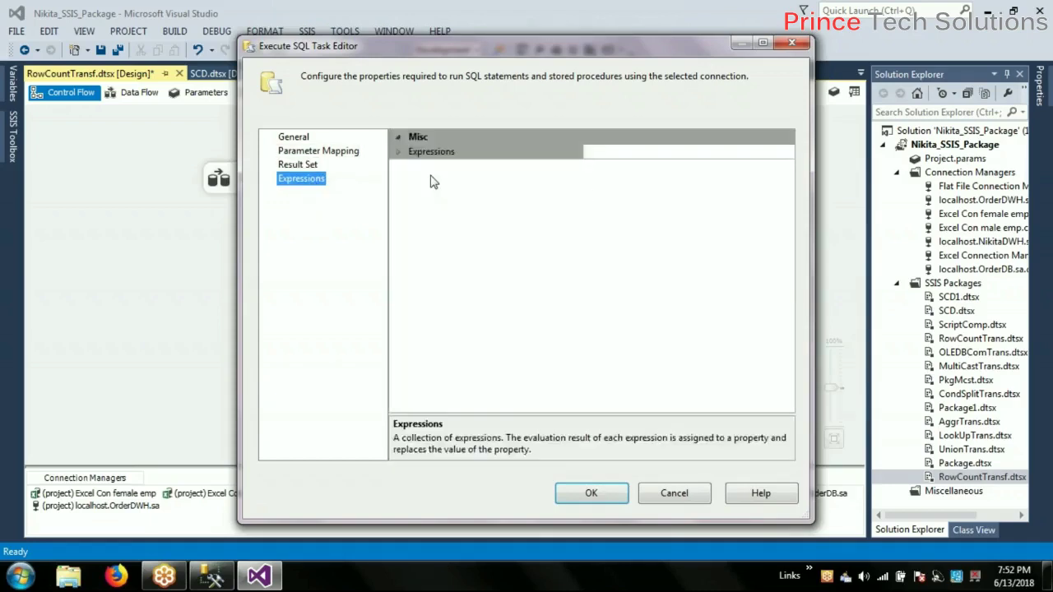
left_click(600, 491)
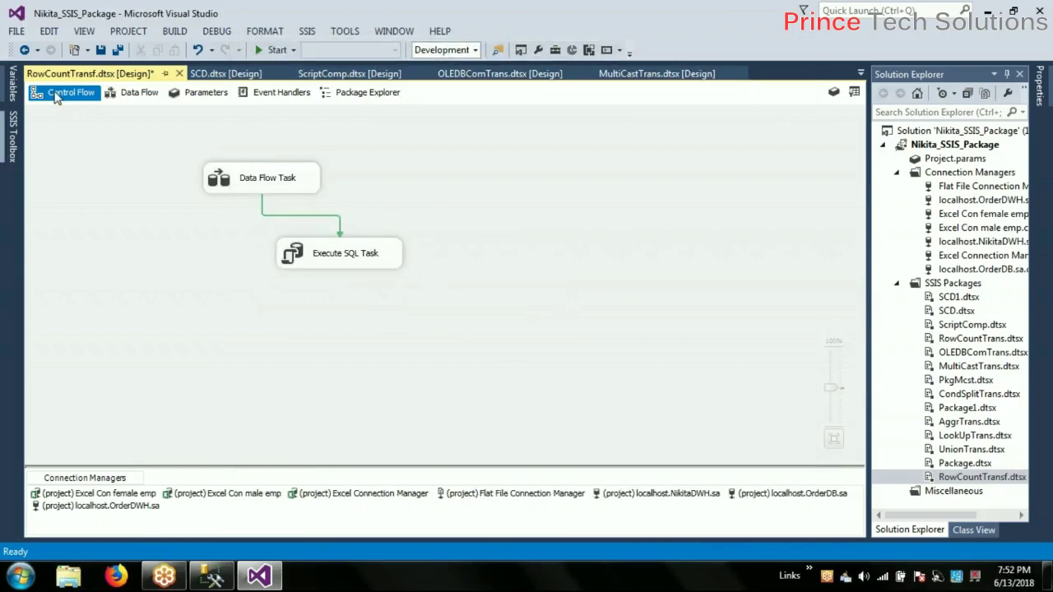
left_click(100, 51)
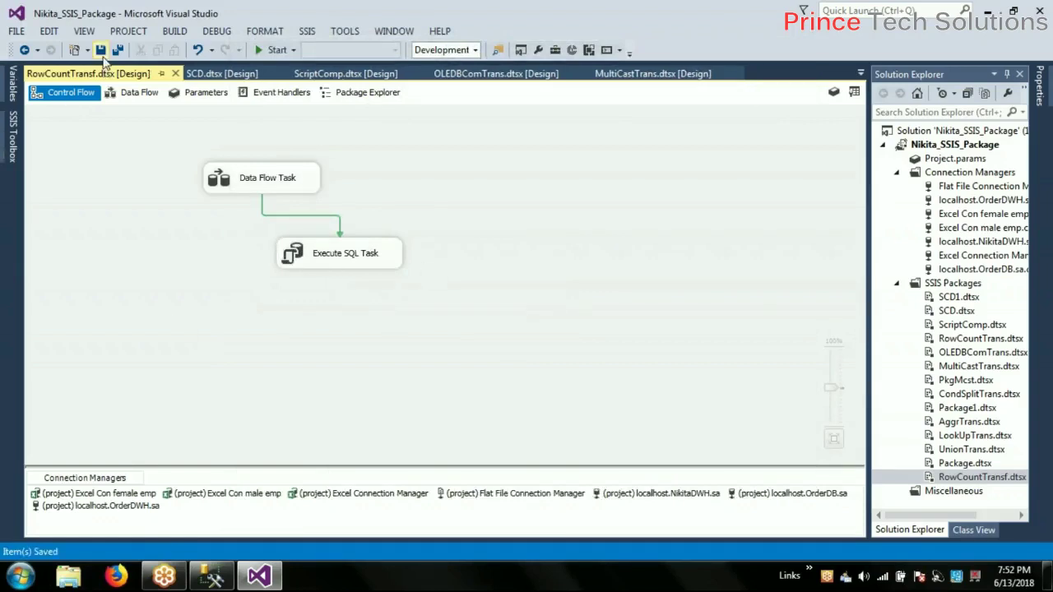
Step: Set RowCountTransf.dtsx as the project's startup object
right_click(956, 477)
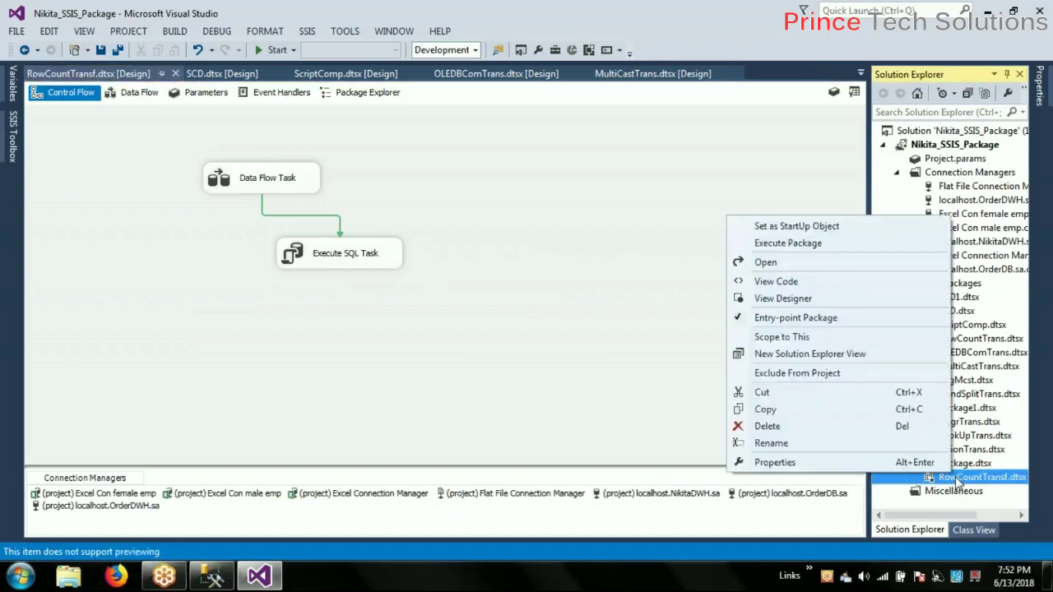
left_click(808, 230)
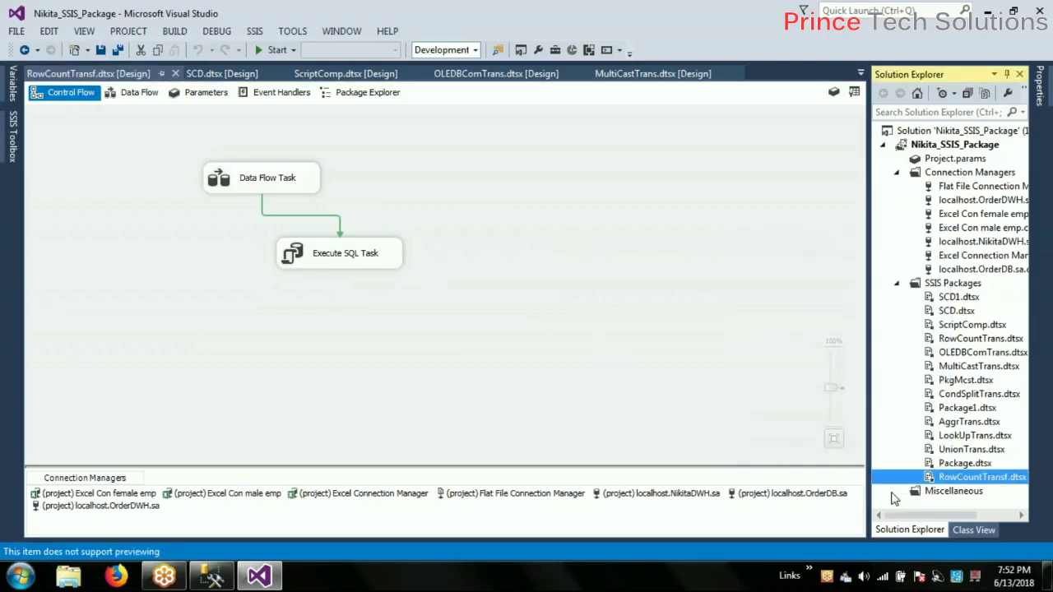
left_click(633, 278)
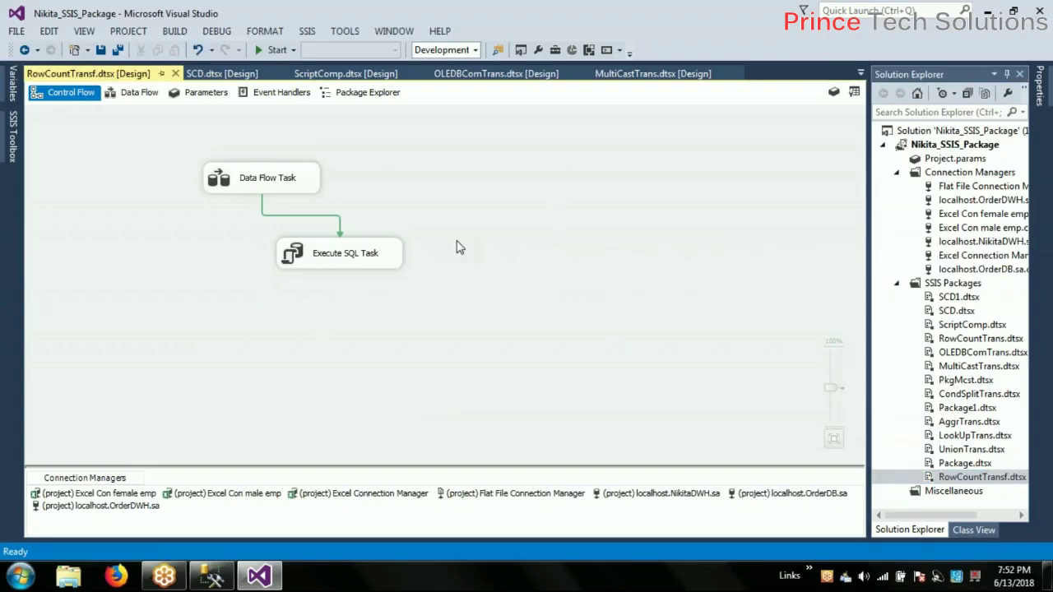
Step: Switch to SSMS and query the top 1000 rows of dbo.tblTransaction in NikitaDWH
left_click(227, 579)
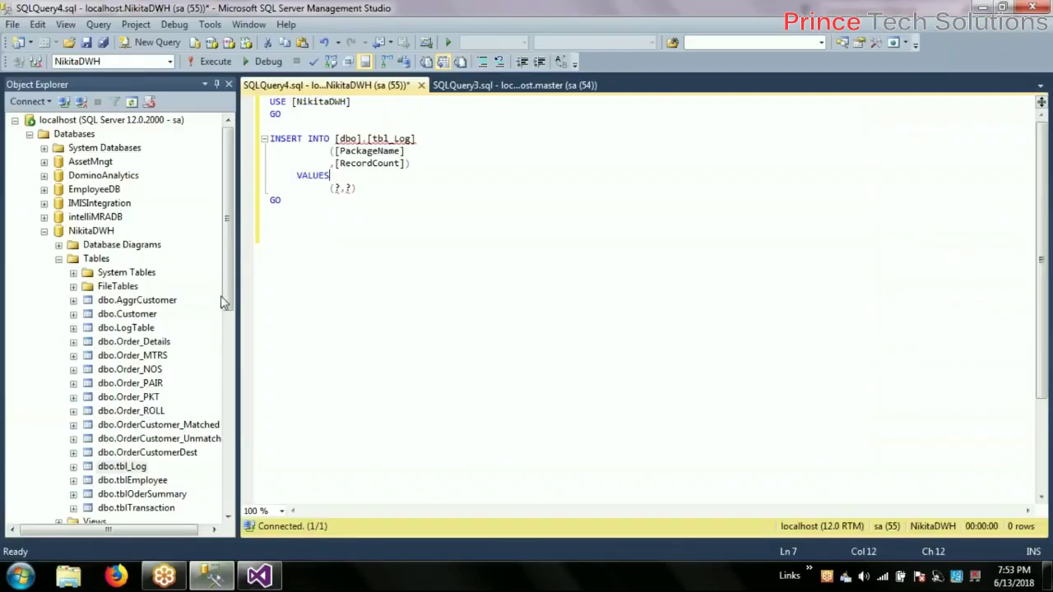
left_click_drag(223, 305, 230, 311)
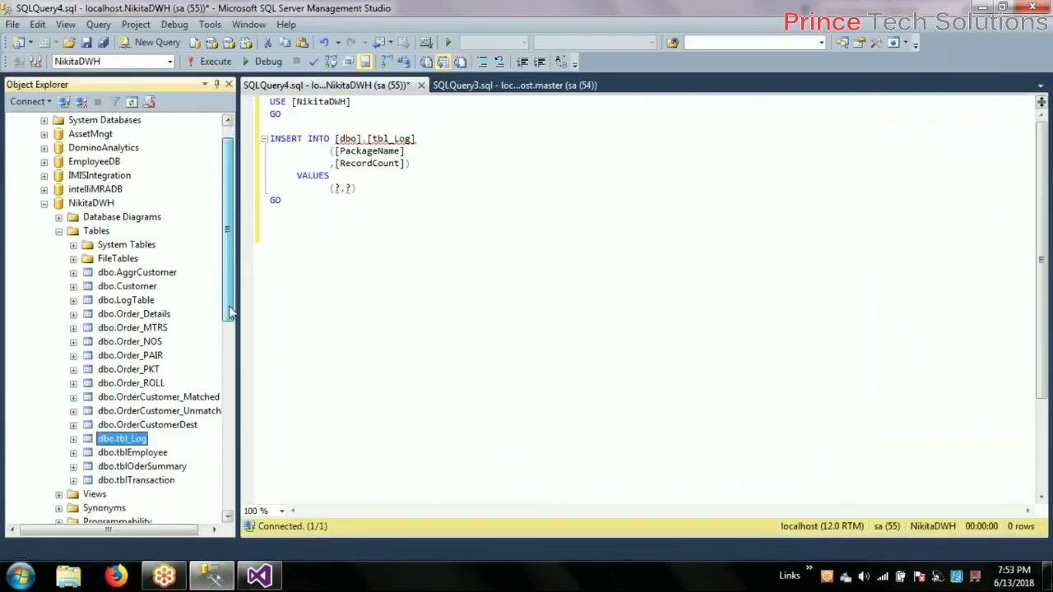
right_click(145, 481)
left_click(247, 315)
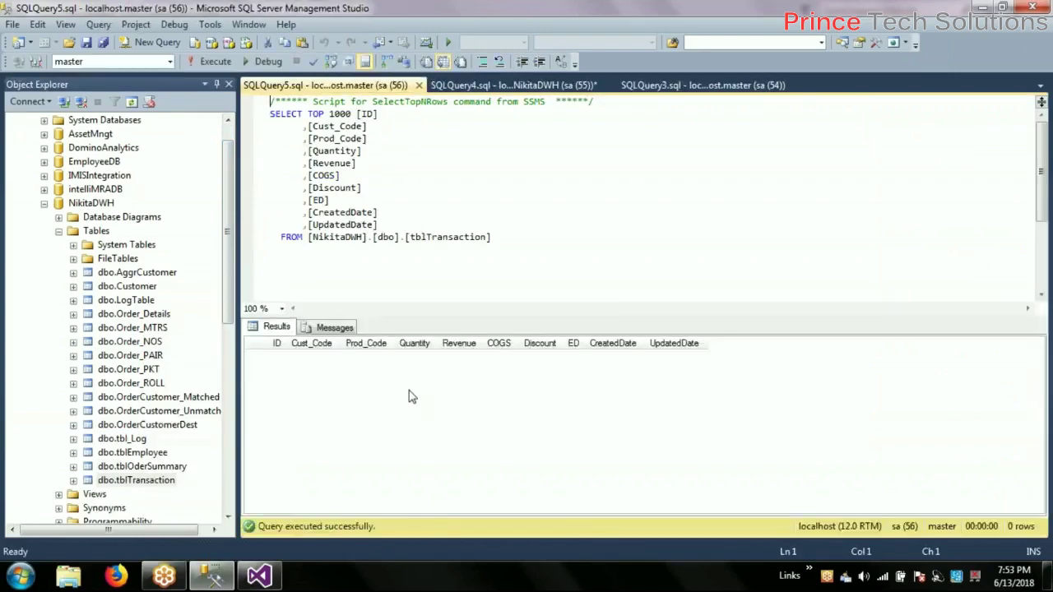
Step: Close the tbl_Log INSERT query, look at the tbl_Log SELECT results and switch back to Visual Studio
left_click(510, 85)
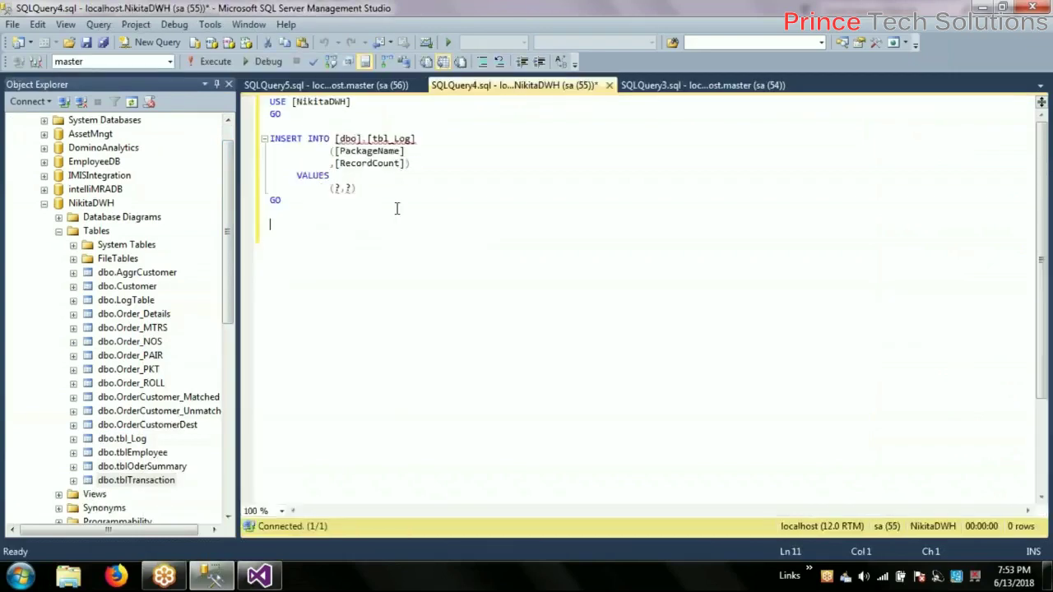
left_click(691, 85)
left_click(600, 87)
left_click(608, 86)
left_click(583, 379)
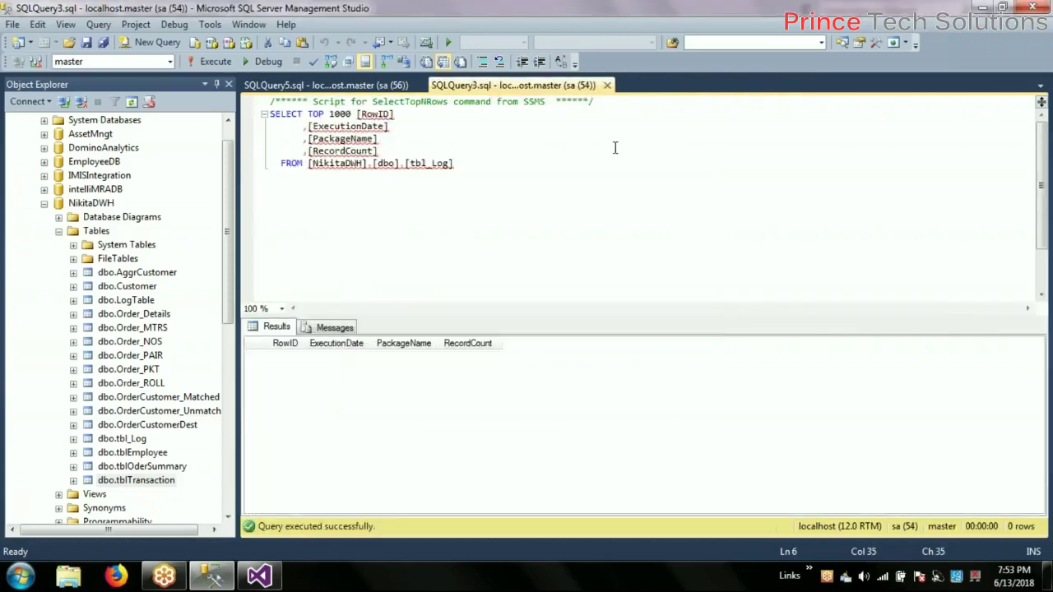
left_click(608, 185)
left_click(260, 577)
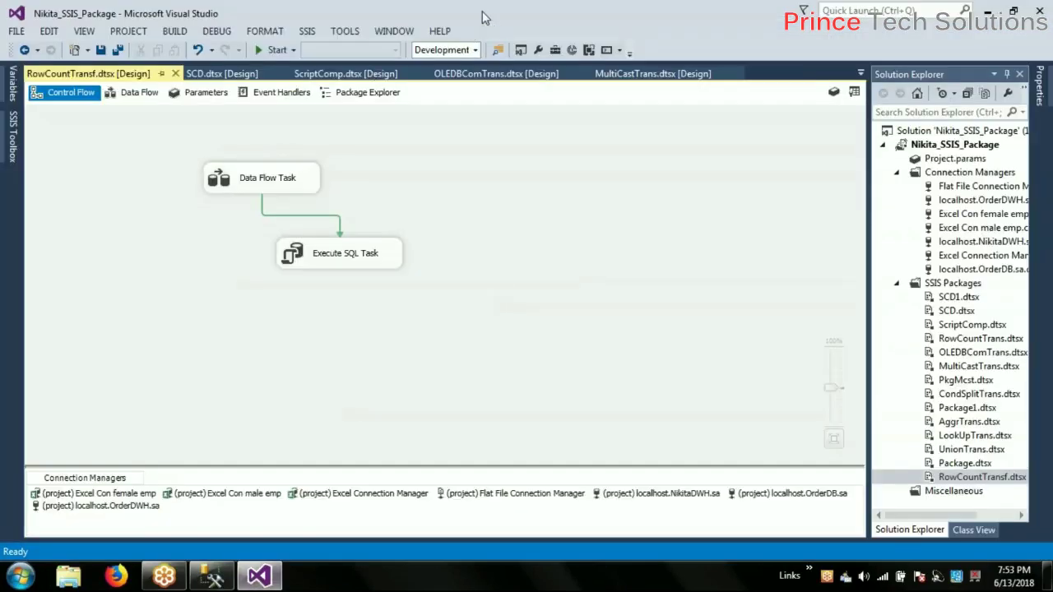
Step: Run RowCountTransf.dtsx, inspect the executed data flow's row counts, and stop debugging
left_click(274, 50)
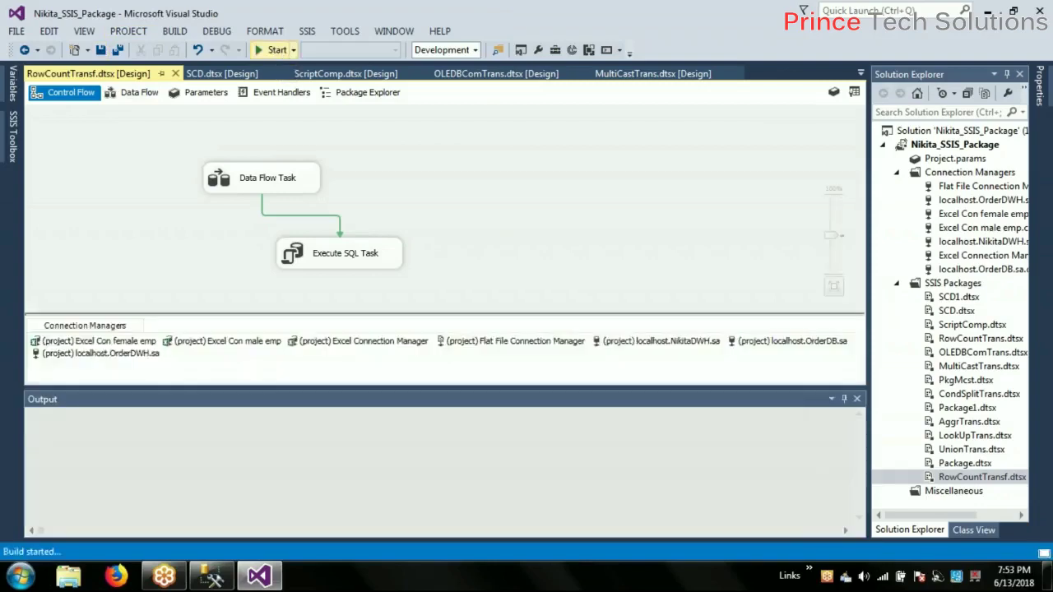
left_click(956, 310)
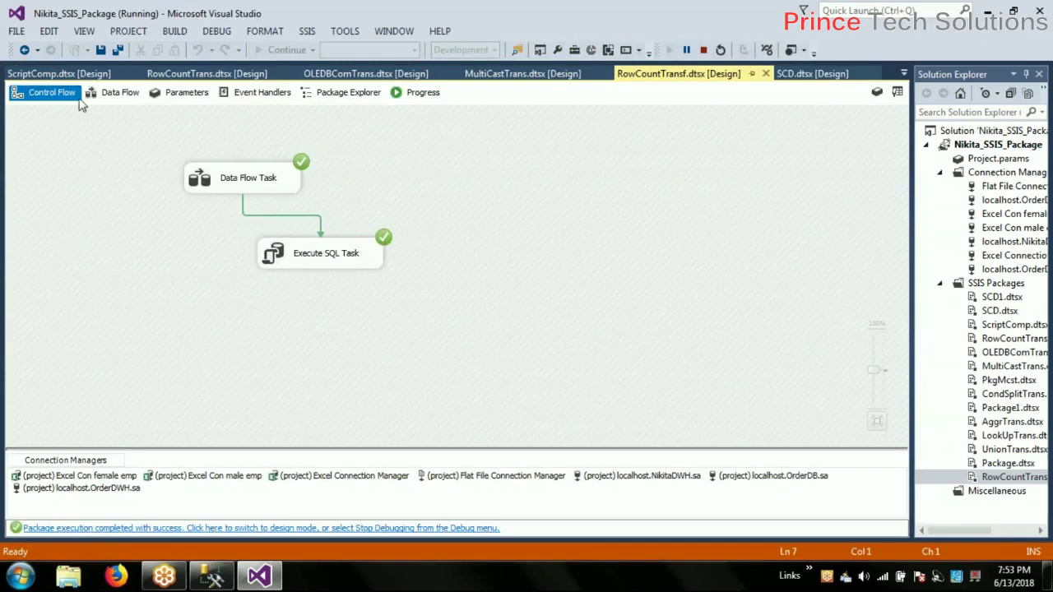
left_click(113, 94)
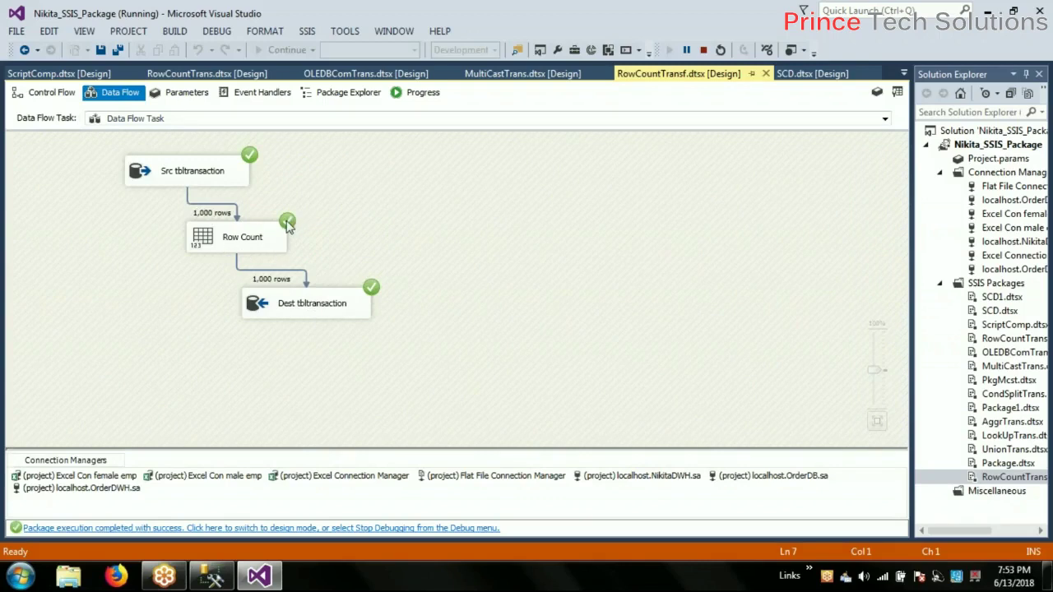
left_click(49, 92)
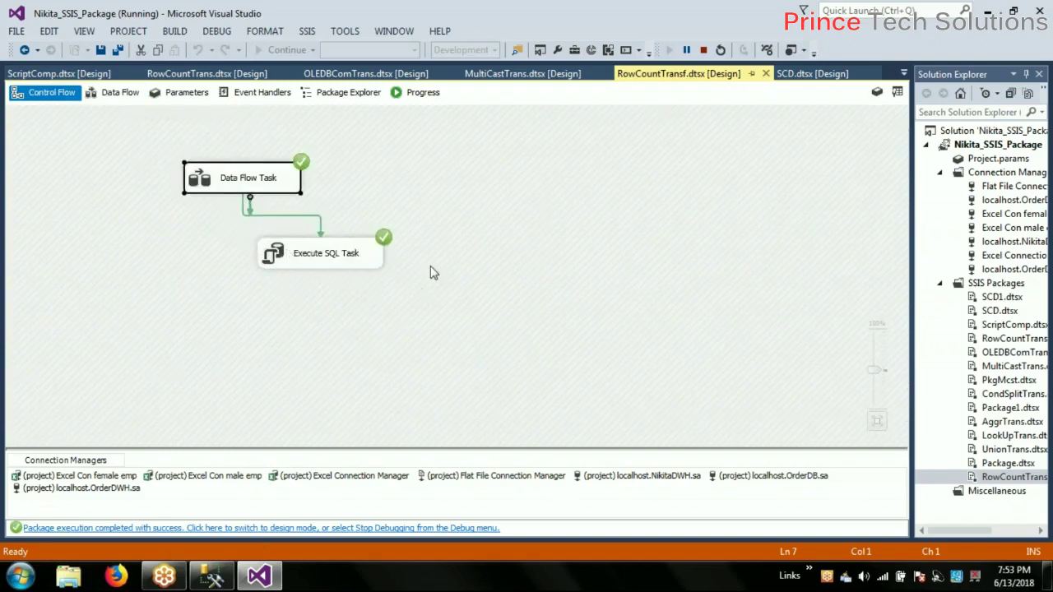
left_click(704, 51)
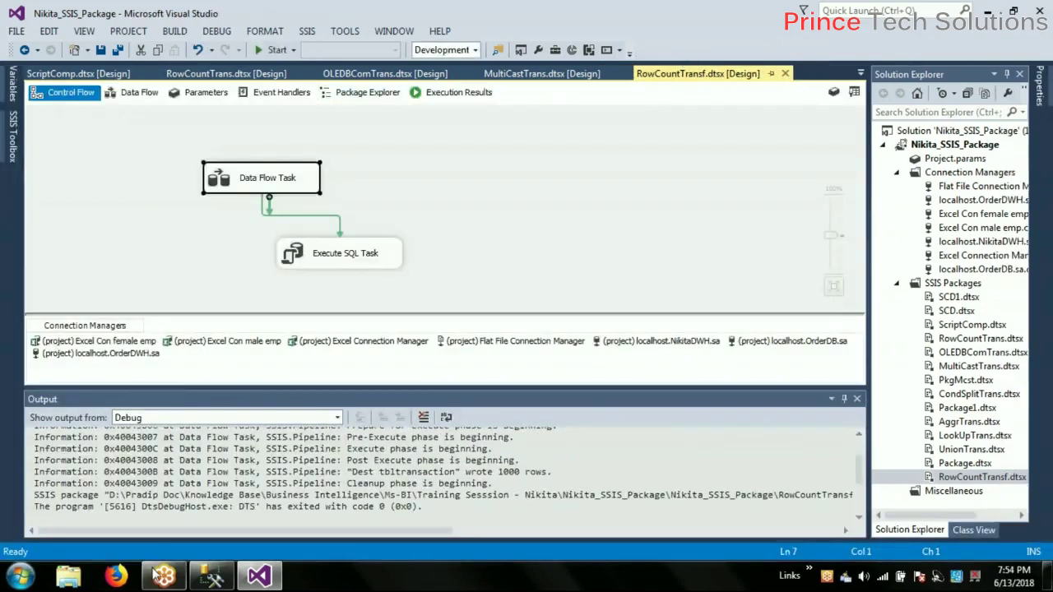
Step: Switch to SSMS and rerun the NikitaDWH tblTransaction query to check the loaded rows
left_click(199, 580)
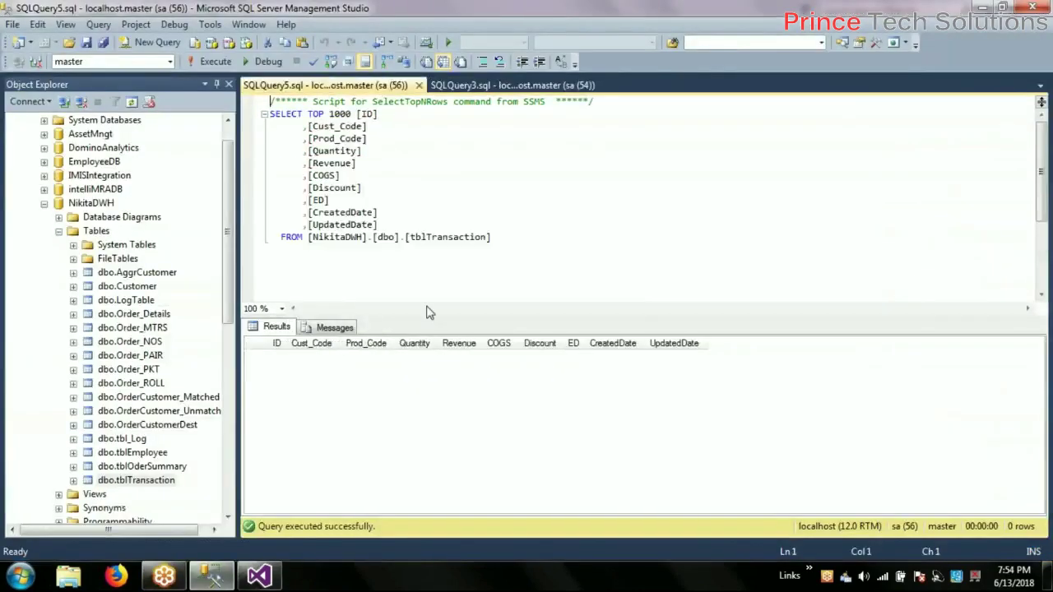
left_click(216, 62)
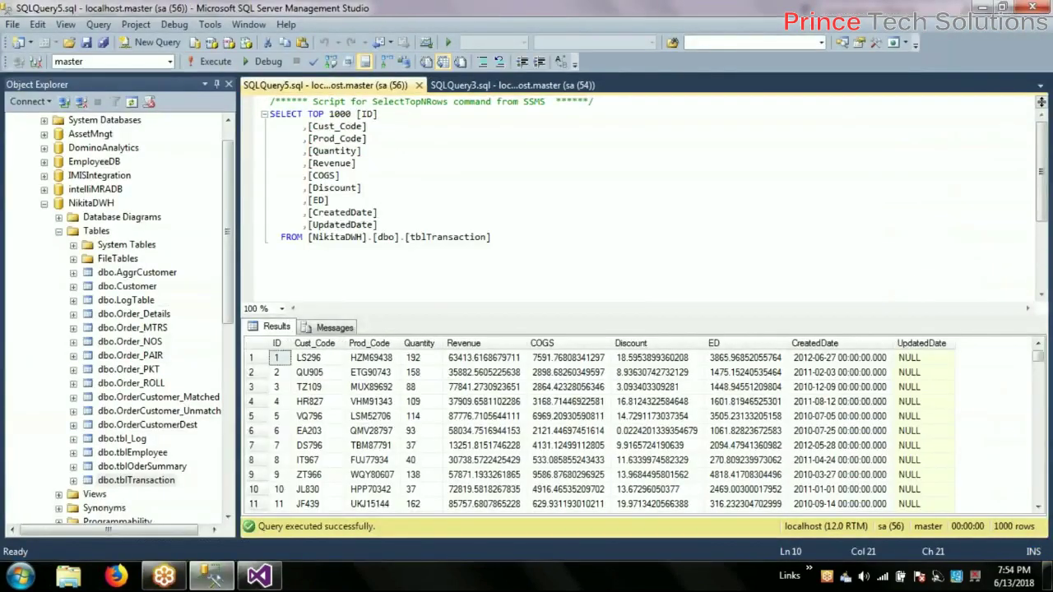
left_click_drag(1038, 361, 1051, 304)
Step: Rerun the tbl_Log query and examine the logged execution date, package name and record count
left_click(539, 85)
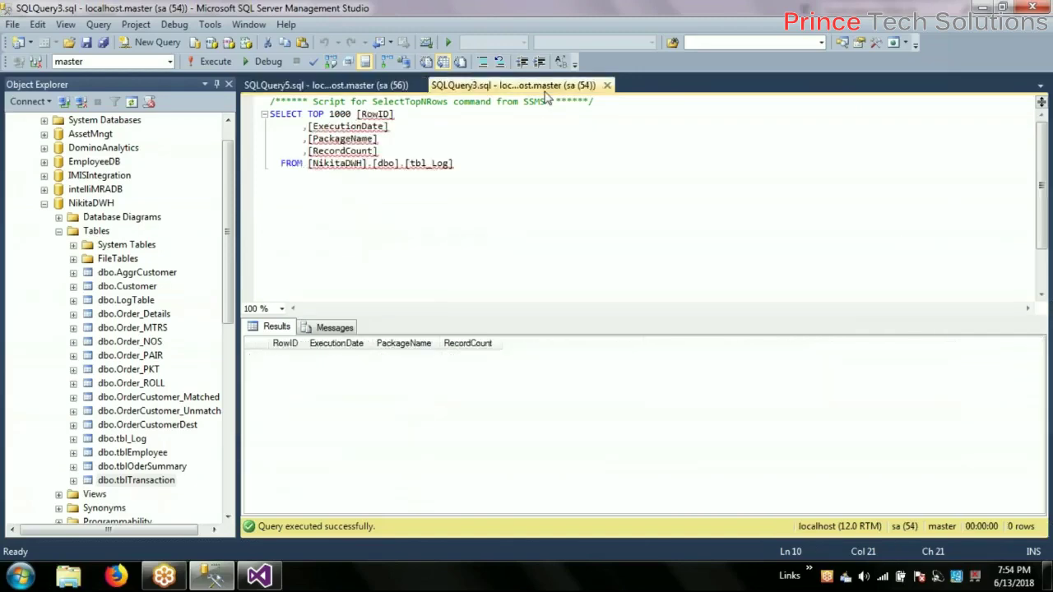
left_click(214, 62)
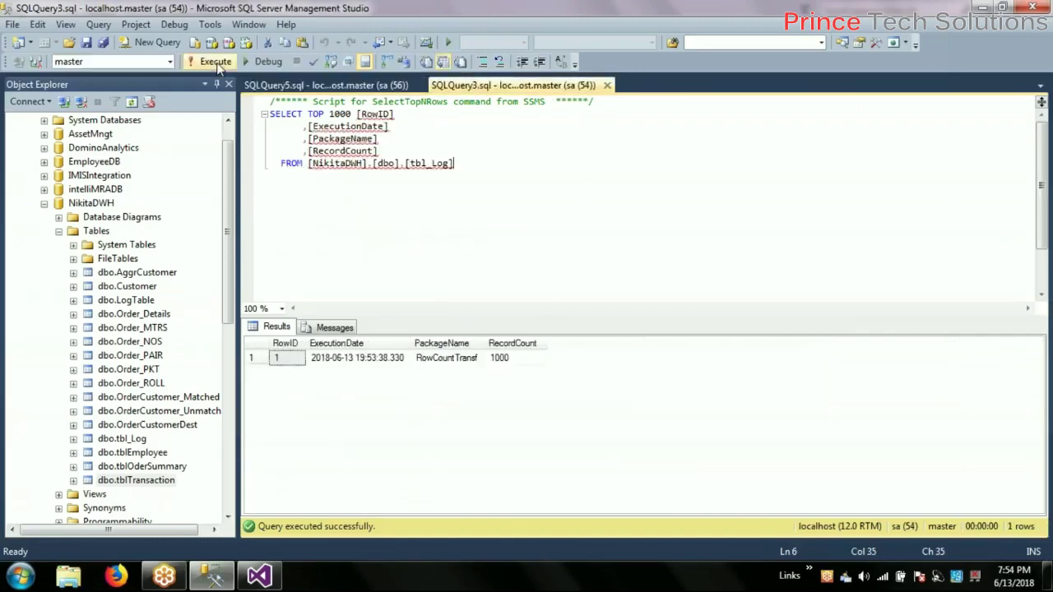
right_click(632, 237)
left_click(587, 226)
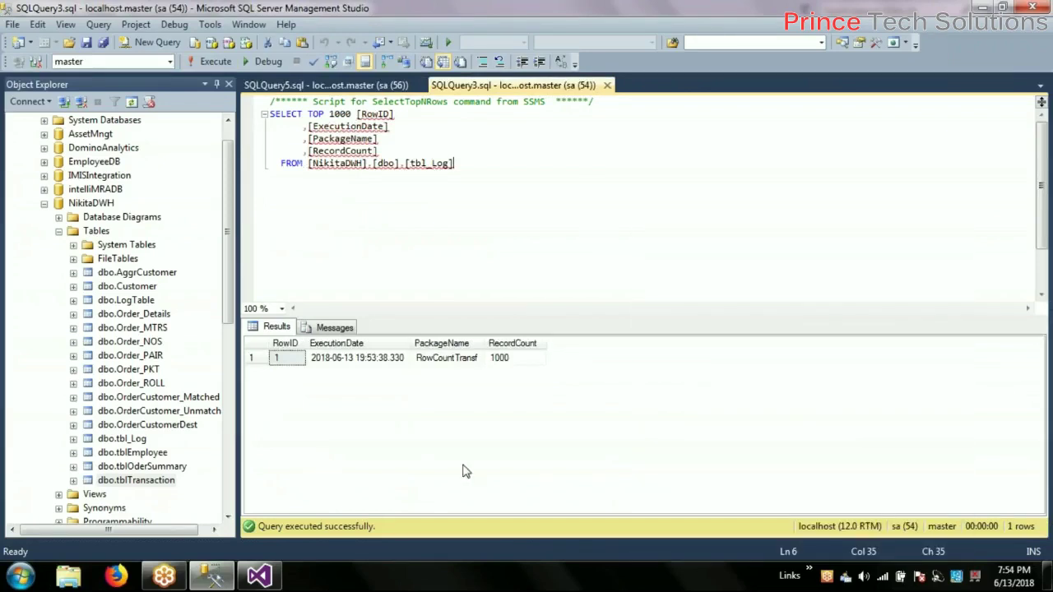
left_click(331, 362)
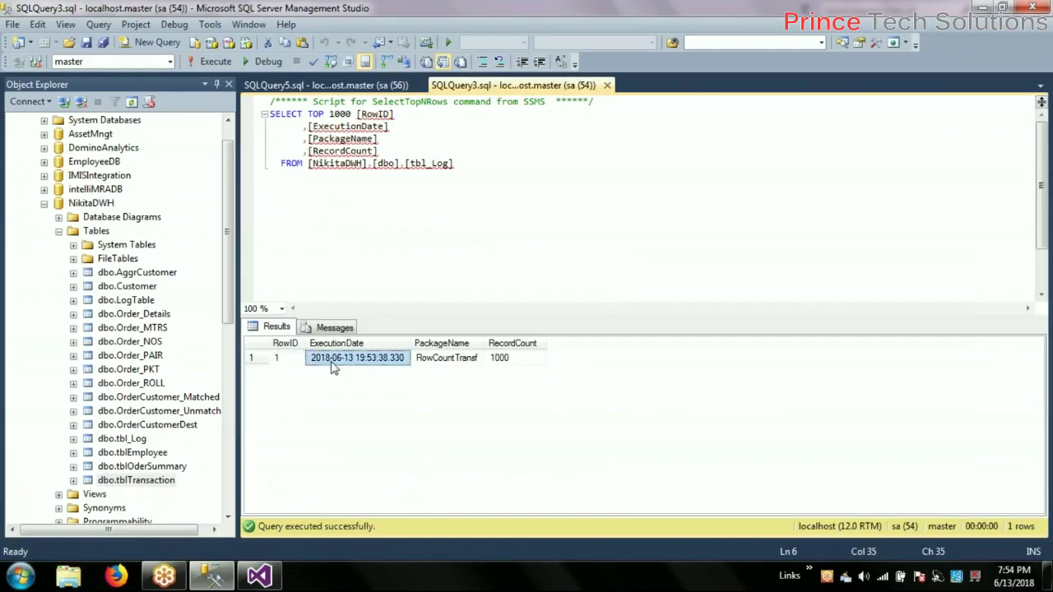
left_click(459, 362)
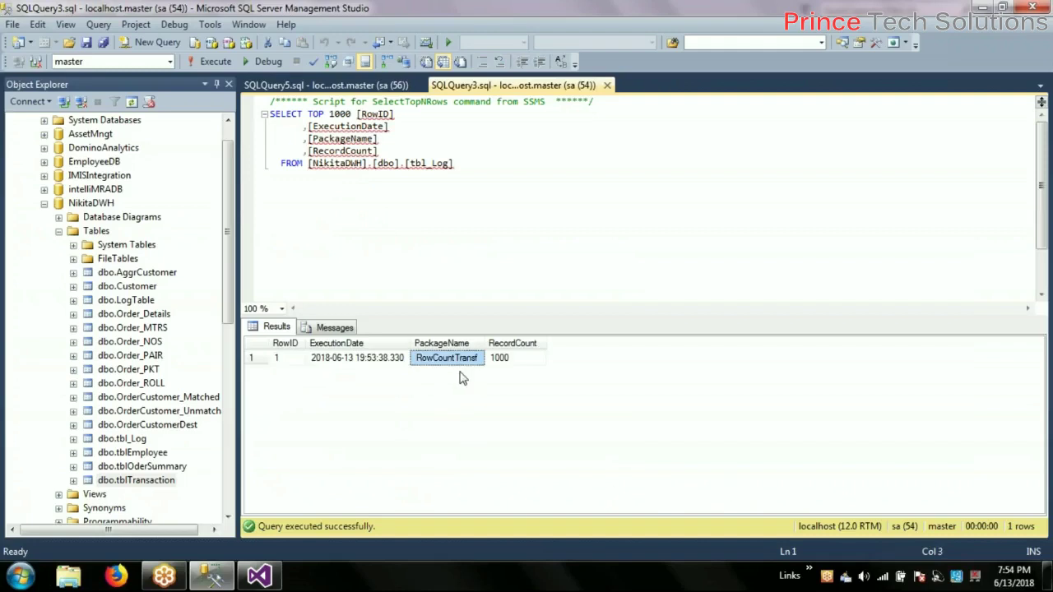
left_click(529, 366)
left_click(700, 242)
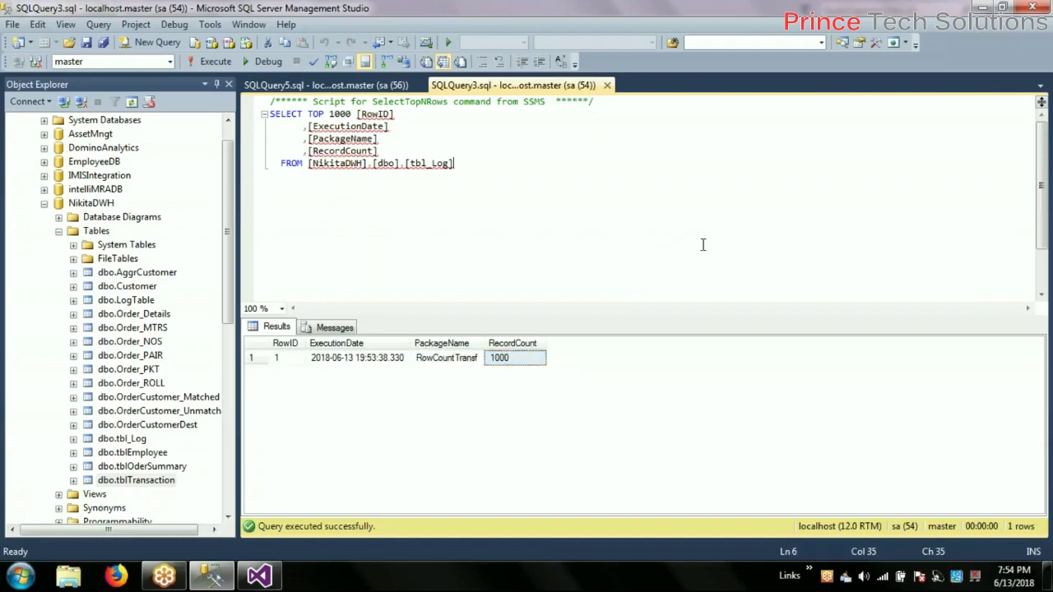
right_click(700, 241)
key("Escape")
right_click(599, 230)
key("Escape")
Step: Switch to Visual Studio to run RowCountTransf.dtsx again, and rerun the tbl_Log query in SSMS
left_click(259, 575)
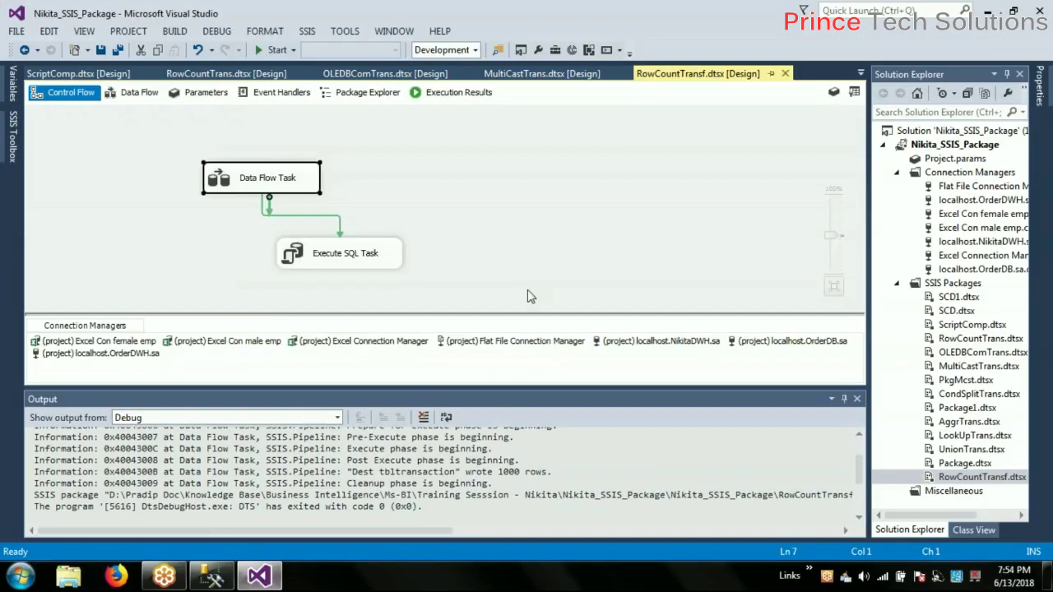
left_click(277, 51)
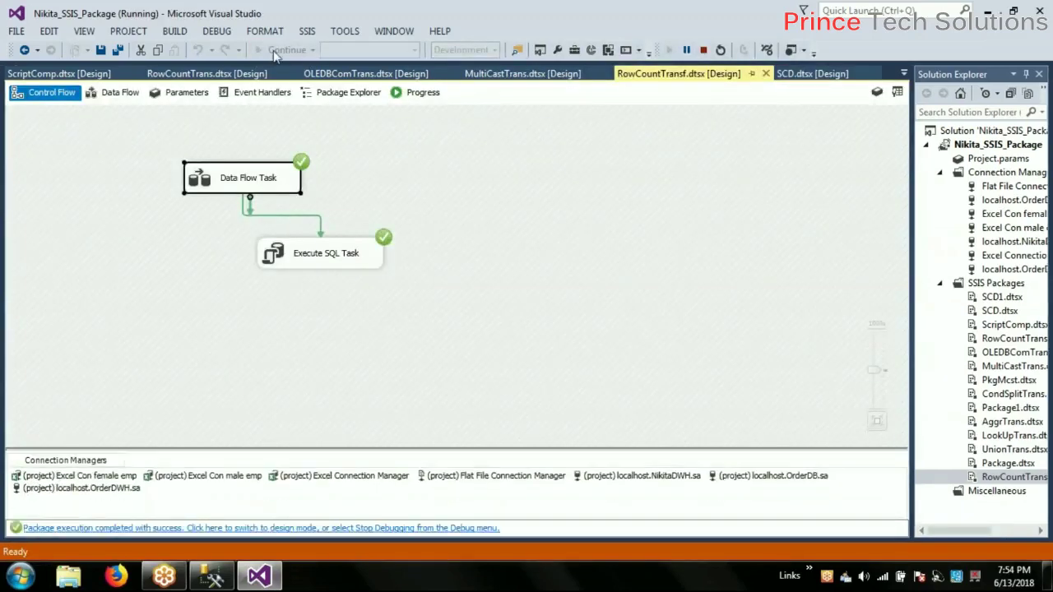
left_click(212, 576)
left_click(210, 62)
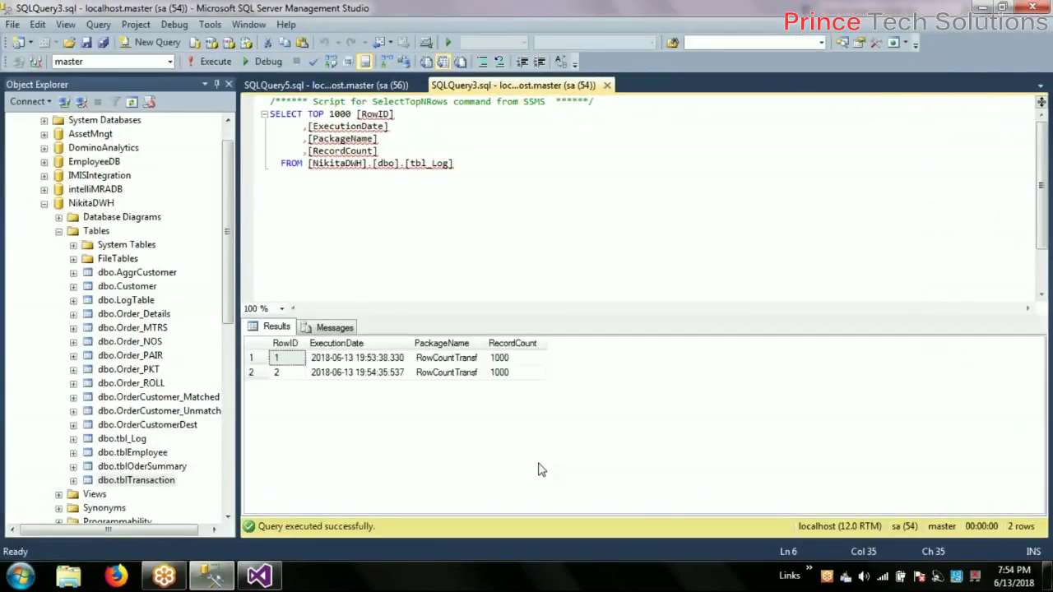
Step: Examine the record count, execution date and package name in the second tbl_Log row
left_click(501, 377)
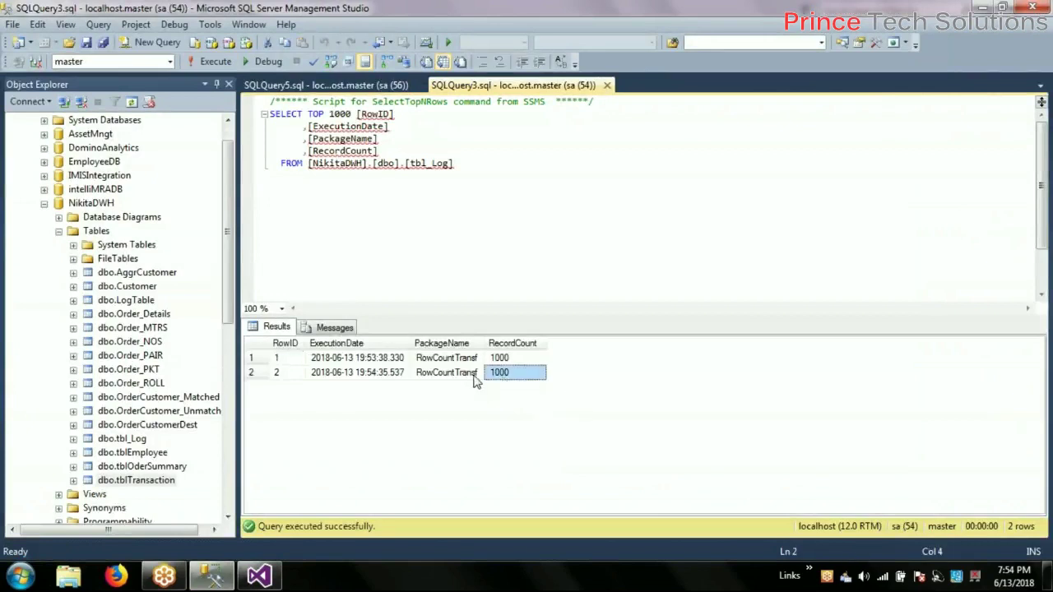
left_click(397, 374)
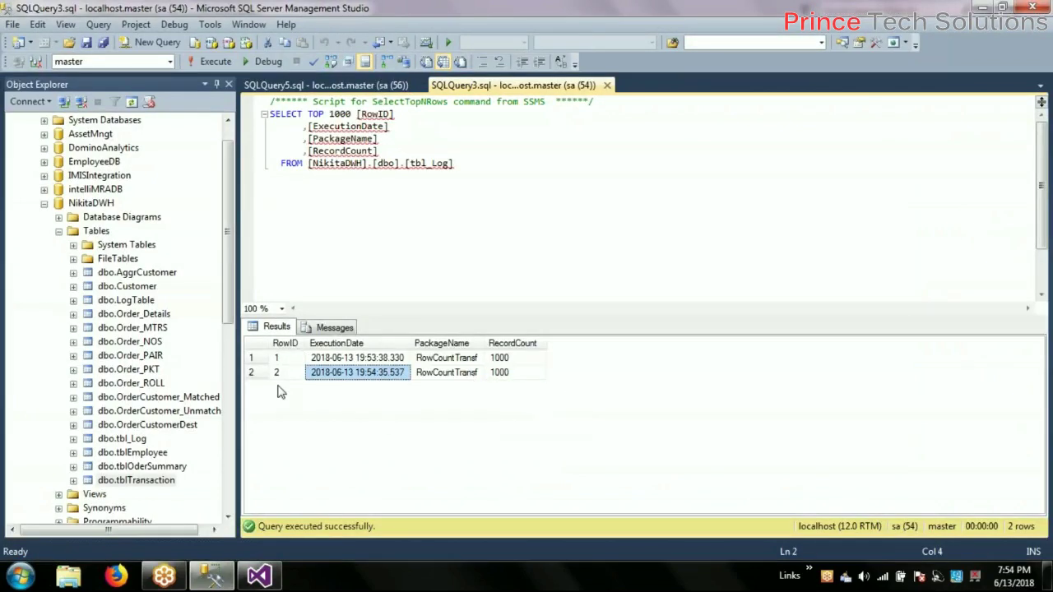
left_click(455, 375)
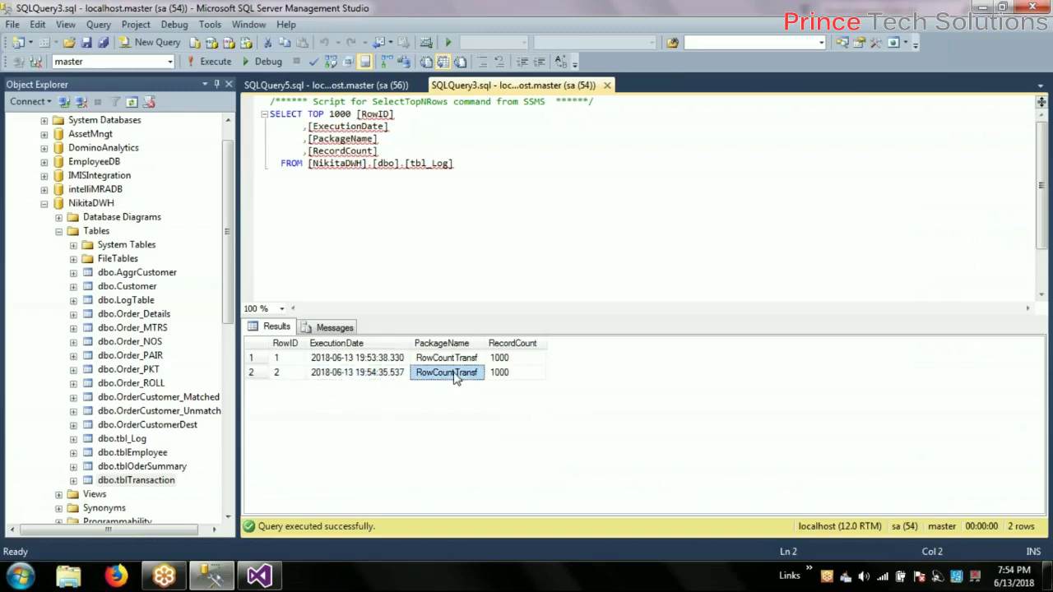
left_click(540, 383)
left_click(559, 198)
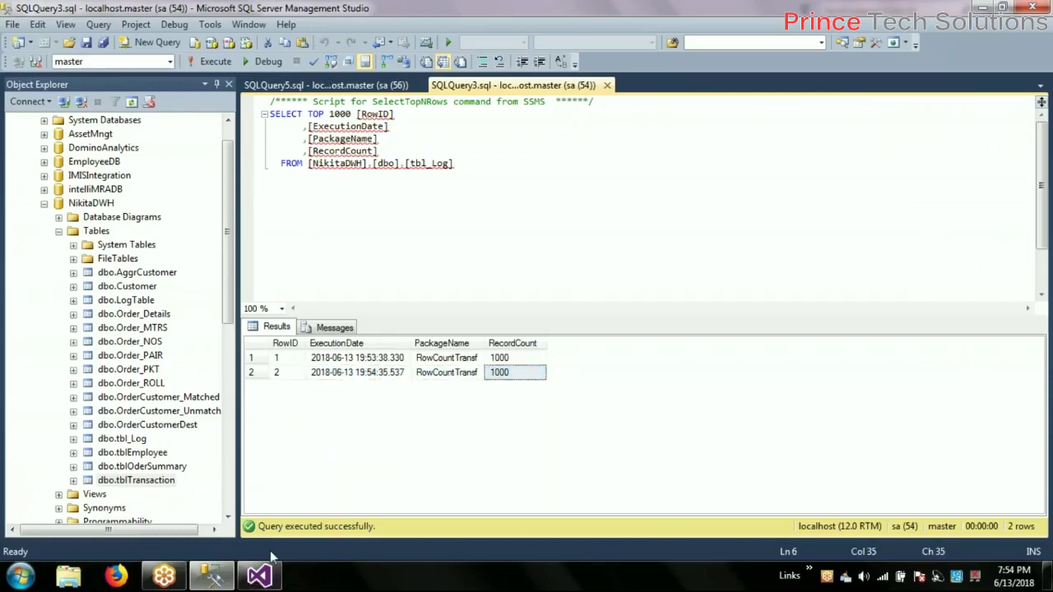
Step: Stop debugging the package in Visual Studio and return to the NikitaDWH tblTransaction query in SSMS
left_click(259, 575)
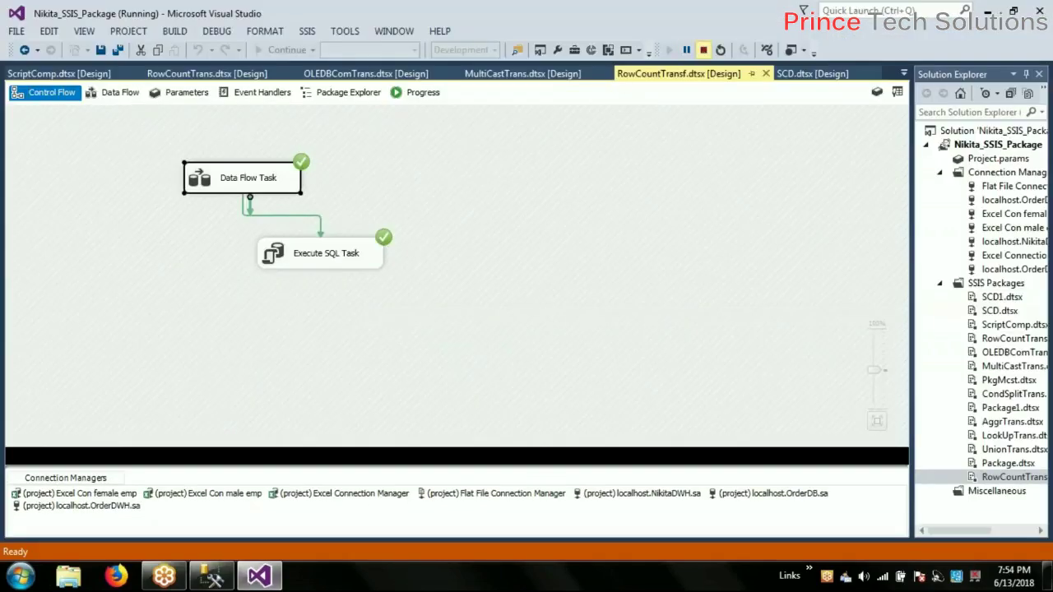
left_click(703, 50)
left_click(211, 576)
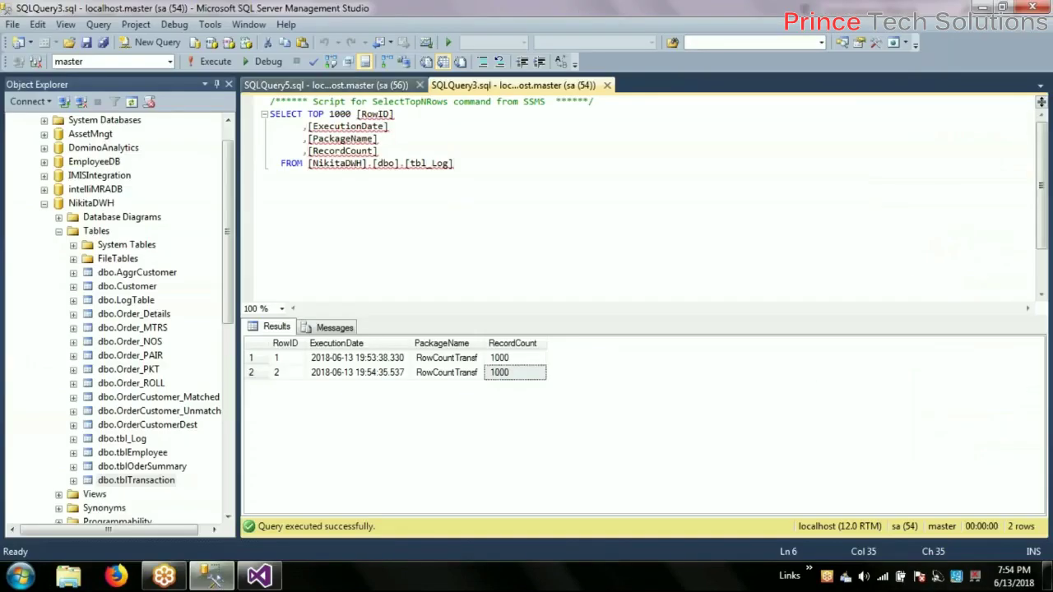
left_click(395, 85)
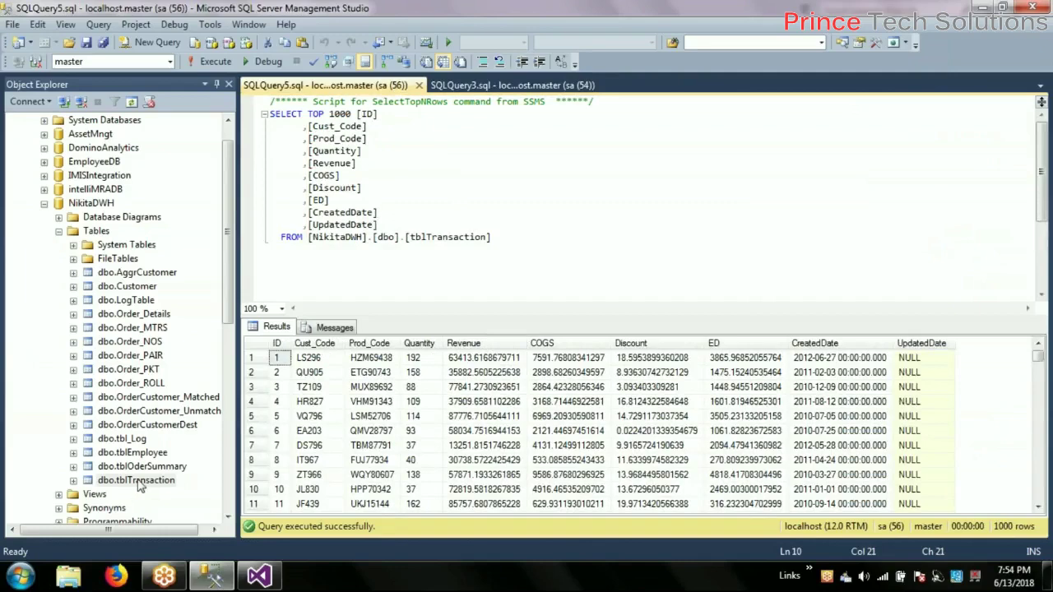
Step: View the top 200 editable rows of OrderDB's dbo.tblTransaction through to the last row, and close the grid
scroll(138, 333, "down", 3)
scroll(138, 333, "up", 4)
left_click_drag(230, 311, 231, 461)
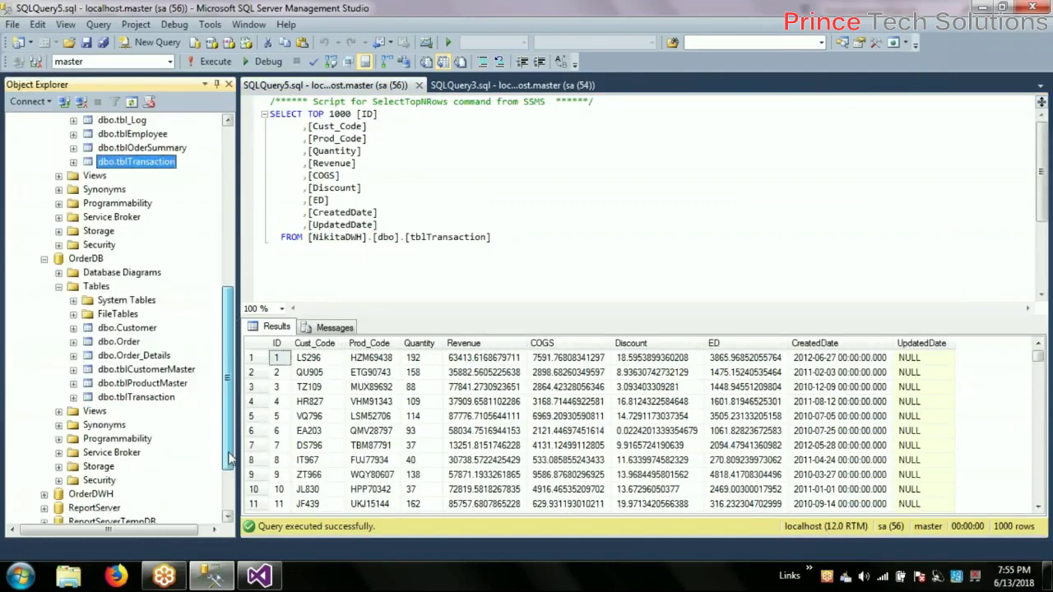
right_click(124, 341)
right_click(111, 383)
left_click(111, 384)
right_click(138, 399)
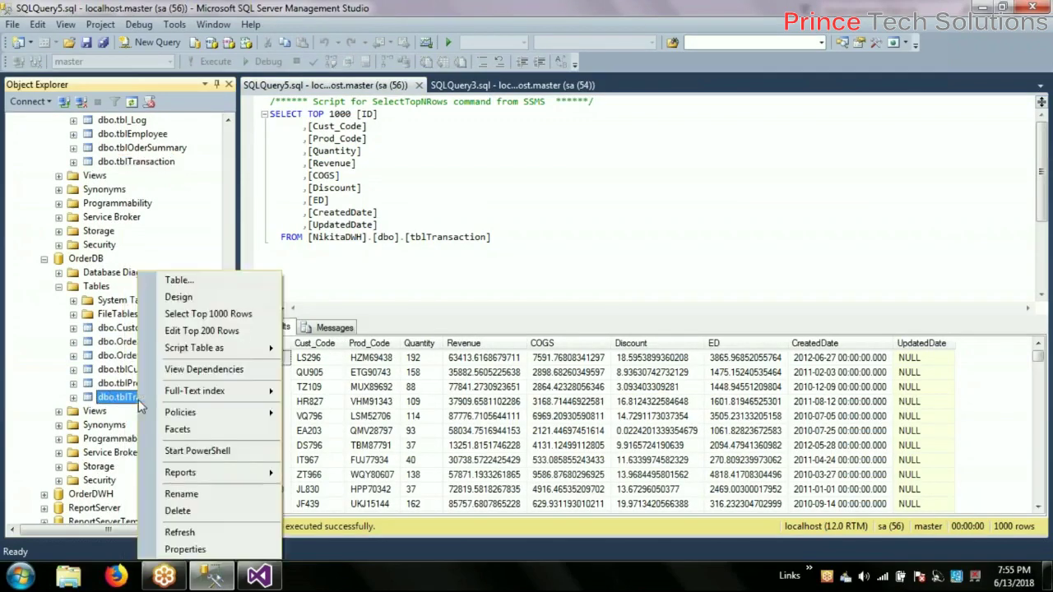
left_click(212, 331)
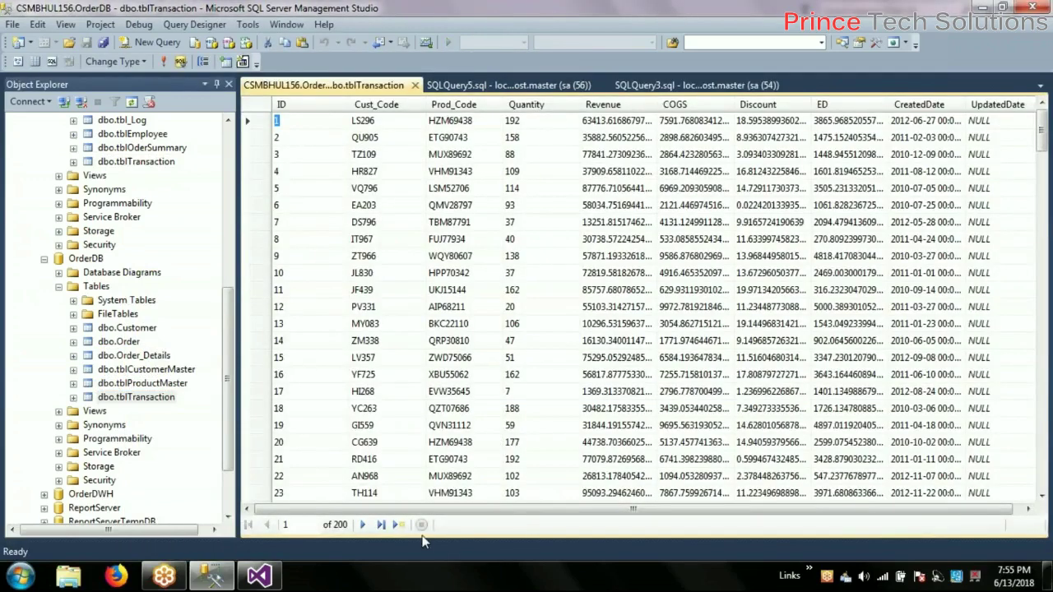
left_click(390, 531)
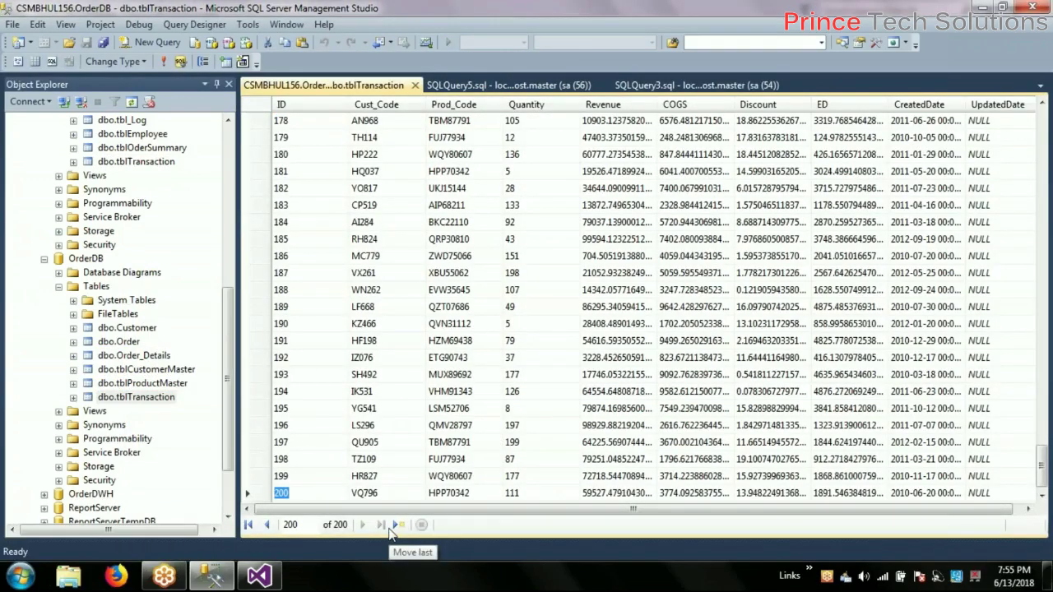
left_click(415, 85)
Step: Query the top 1000 rows of dbo.tblTransaction in OrderDB
right_click(155, 396)
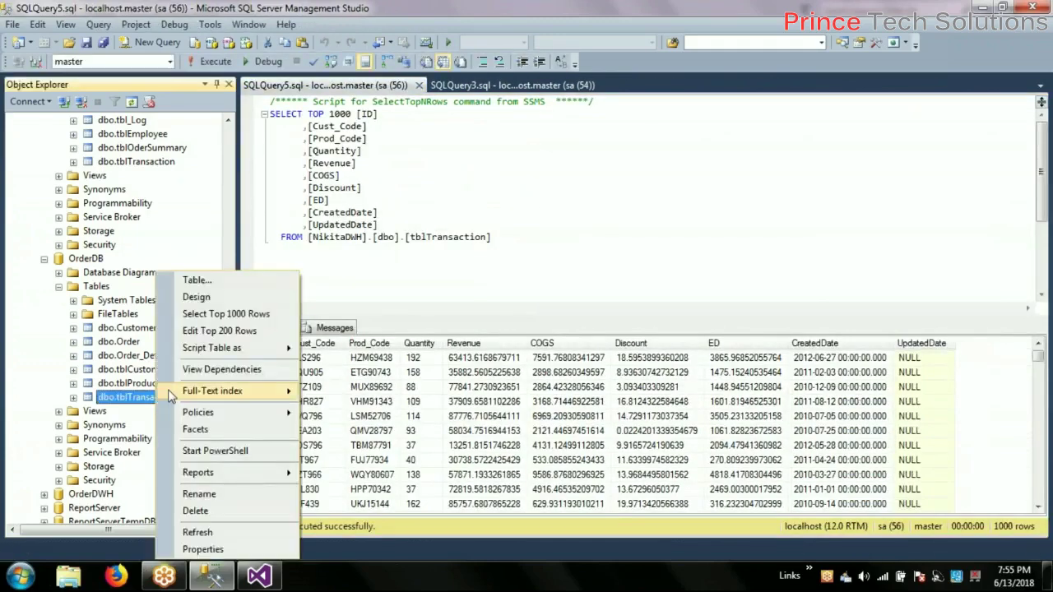
left_click(238, 315)
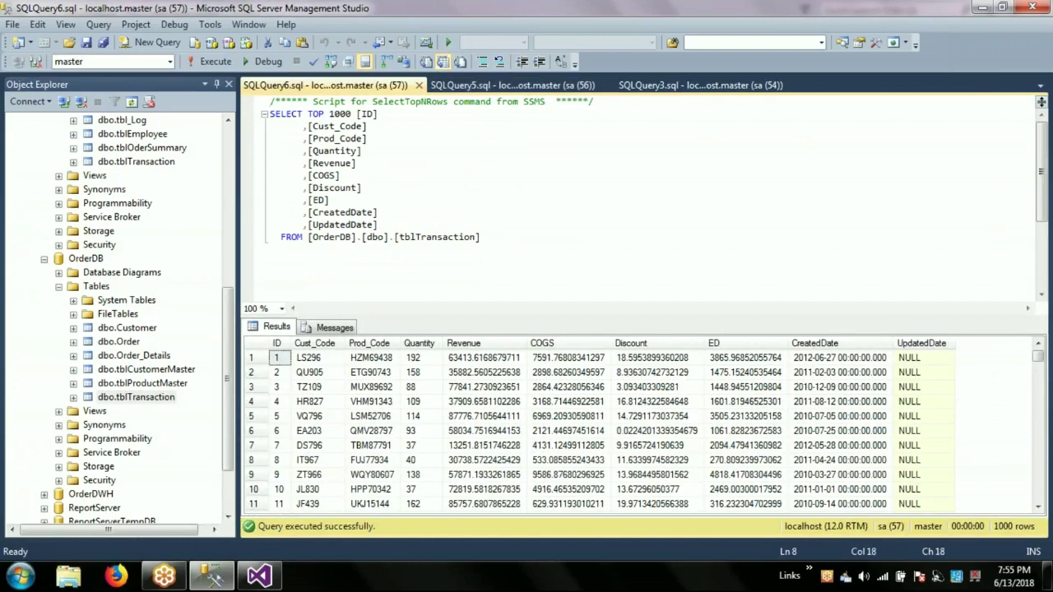
scroll(584, 245, "down", 4)
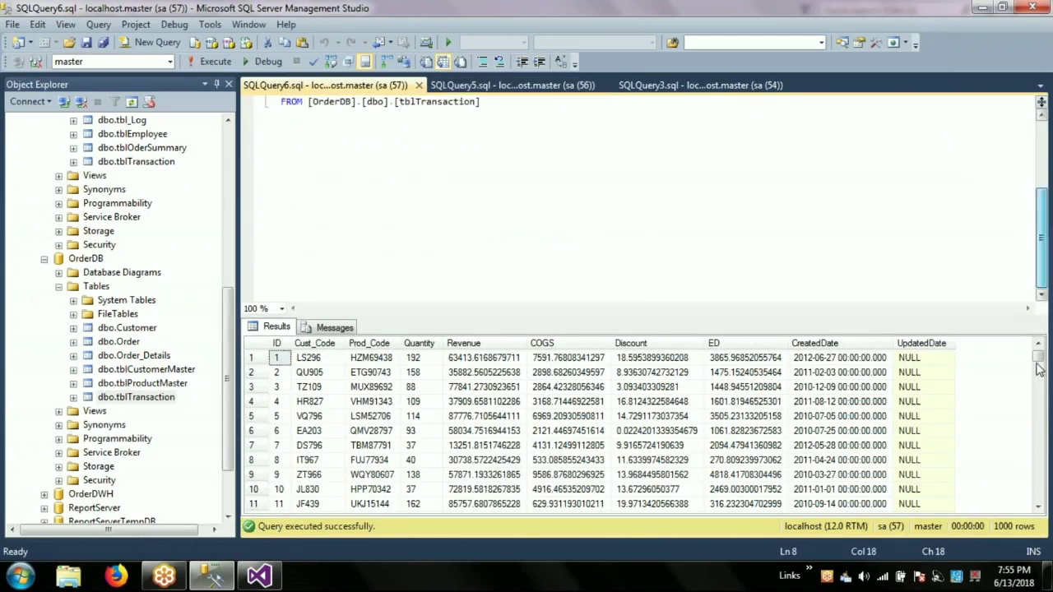
scroll(584, 246, "up", 4)
Step: Limit the OrderDB tblTransaction query to the top 10 rows
left_click(584, 246)
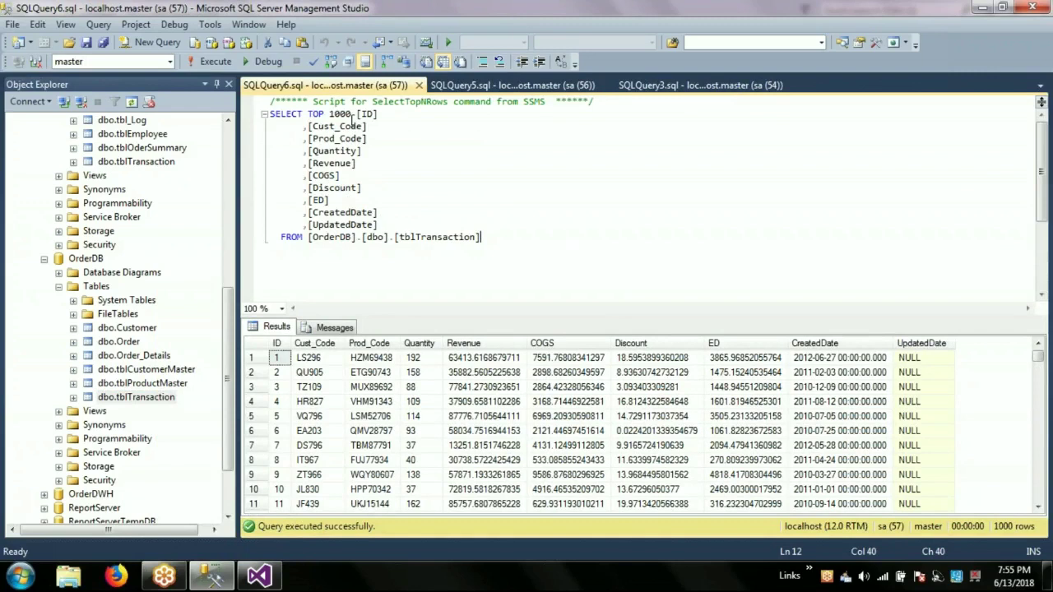
left_click(340, 114)
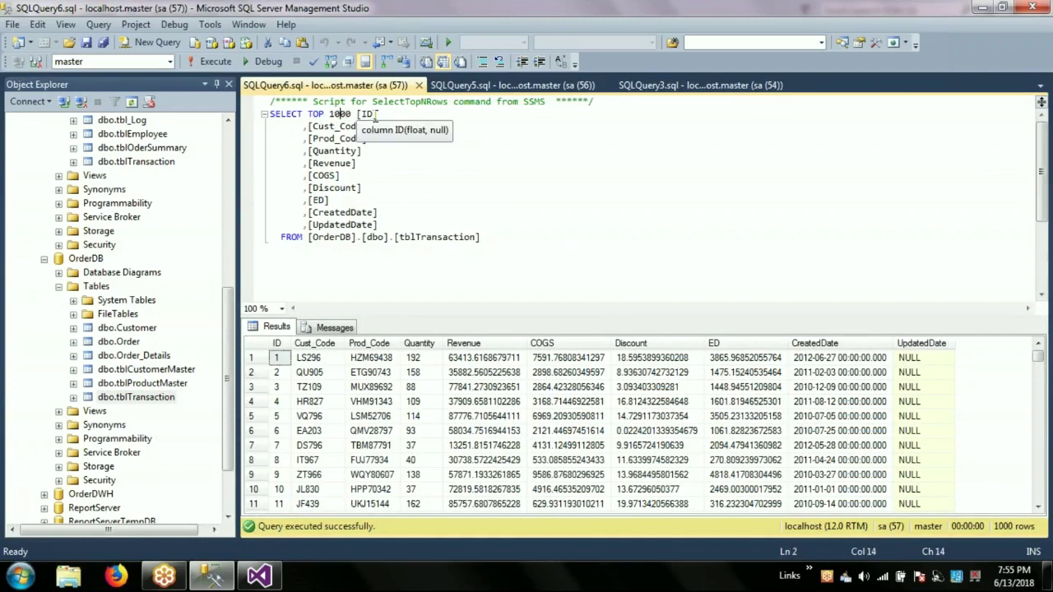
key("Delete")
key("Delete")
Step: Add an order by [ID] desc clause to the top 10 OrderDB tblTransaction query
left_click(515, 241)
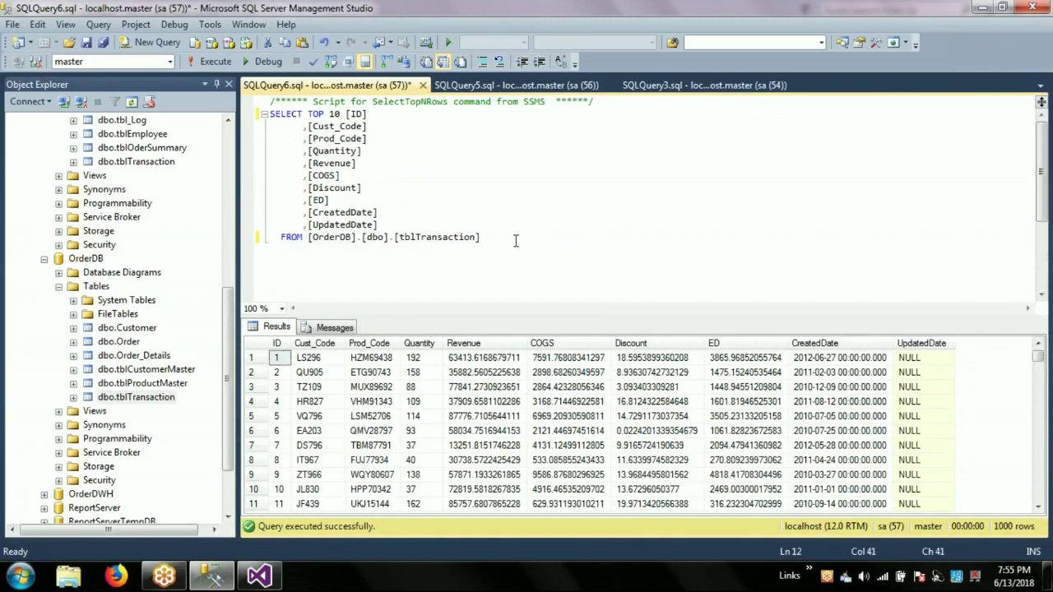
type("order by desc")
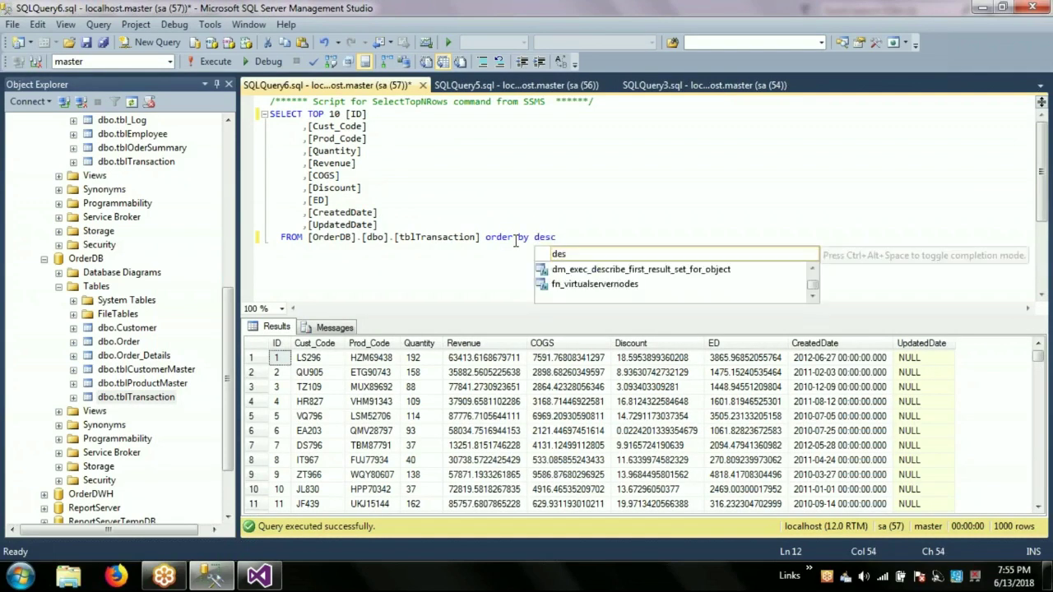
left_click(521, 196)
double_click(356, 115)
key("ctrl+c")
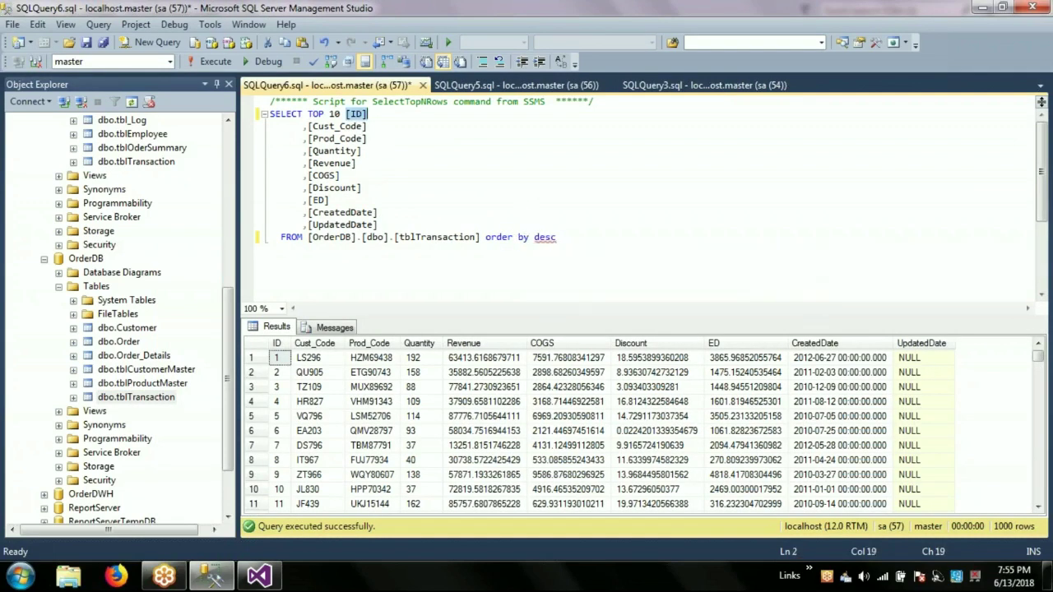
left_click(528, 239)
key("ctrl+v")
left_click(661, 217)
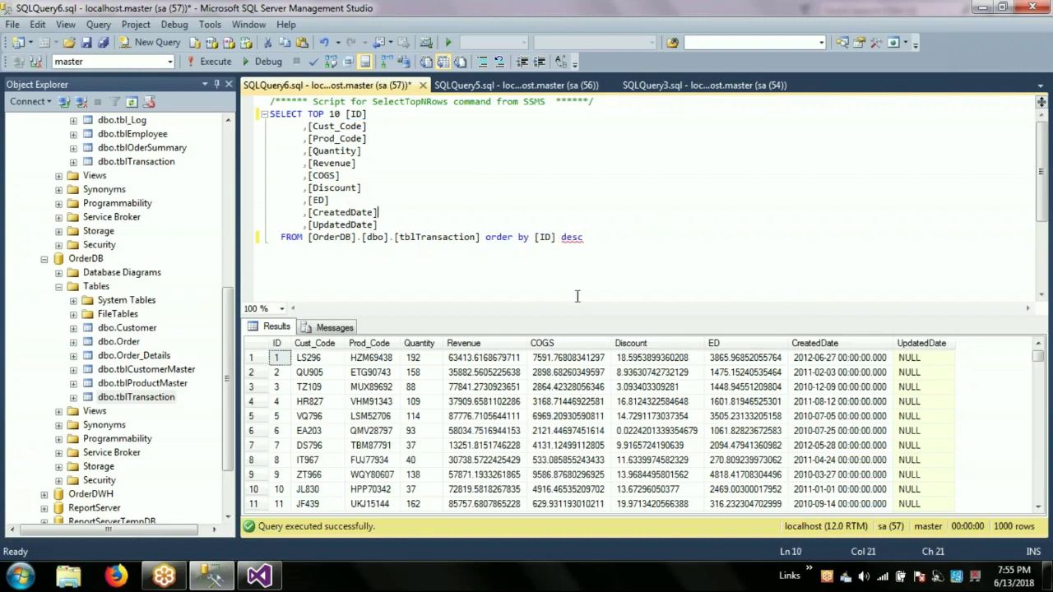
Step: Execute the OrderDB tblTransaction query in descending ID order to view its last rows
left_click(482, 164)
left_click(458, 216)
left_click(422, 187)
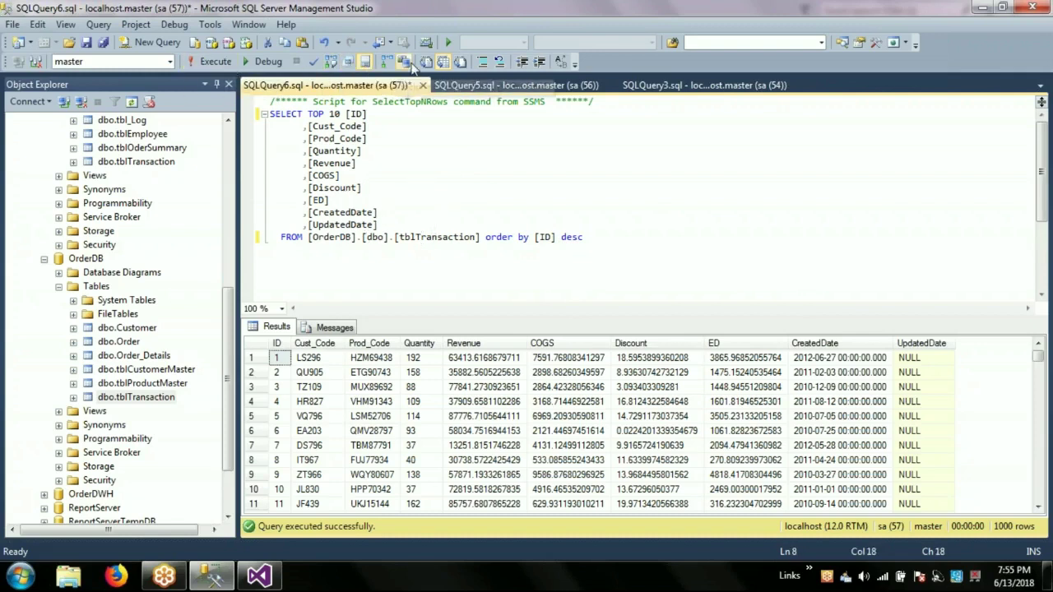
left_click(216, 62)
left_click(588, 227)
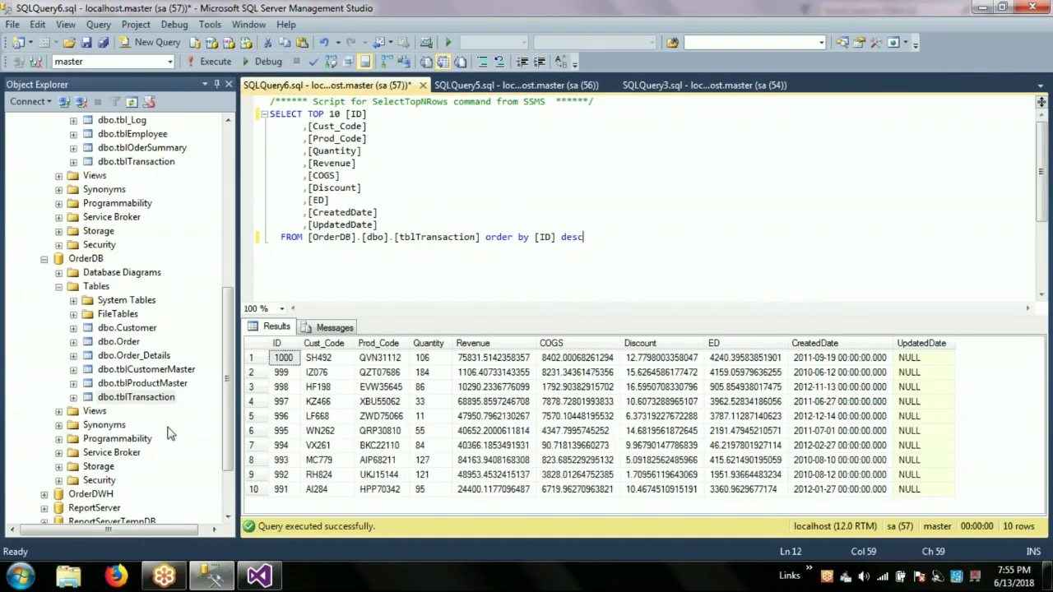
Step: Script an INSERT statement for OrderDB's dbo.tblTransaction into a new query editor window
right_click(151, 398)
mouse_move(238, 354)
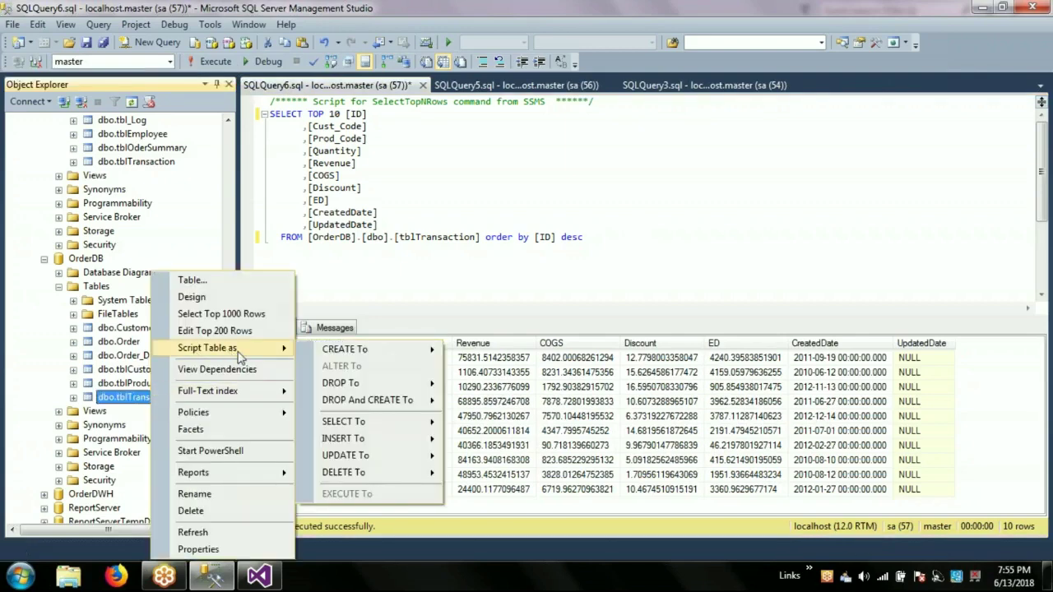
mouse_move(382, 440)
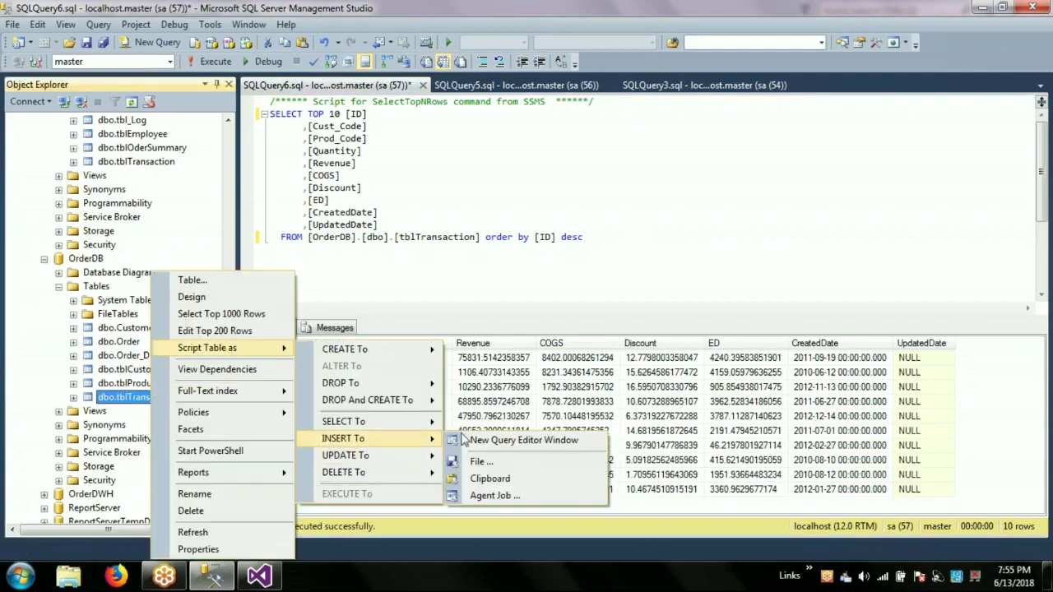
left_click(526, 441)
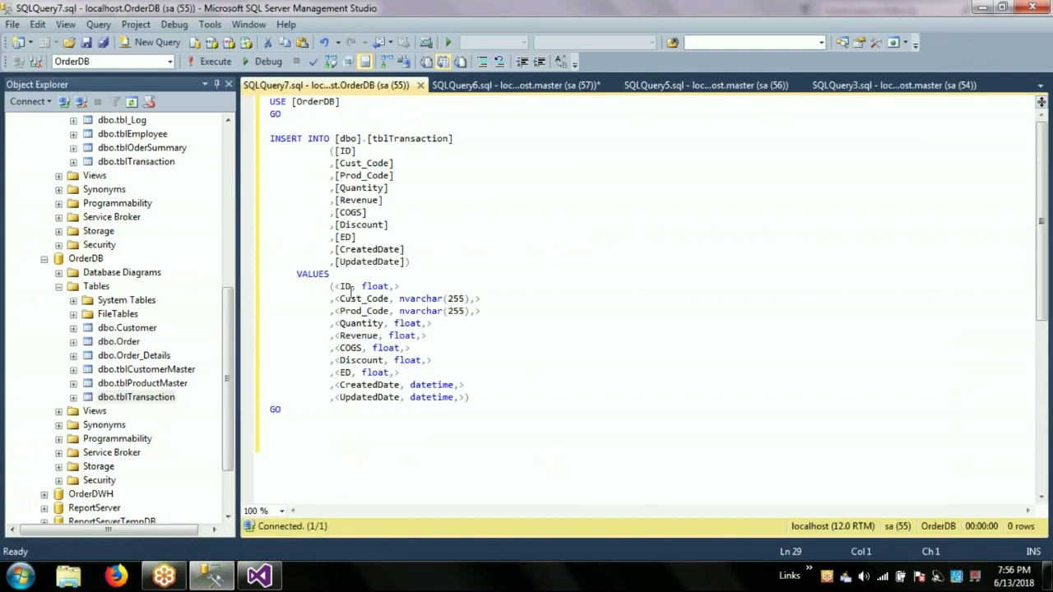
Step: Fill in the insert values ID 1001, Cust_Code 'dssdfs' and Prod_Code 'awesdvx'
left_click_drag(337, 287, 423, 286)
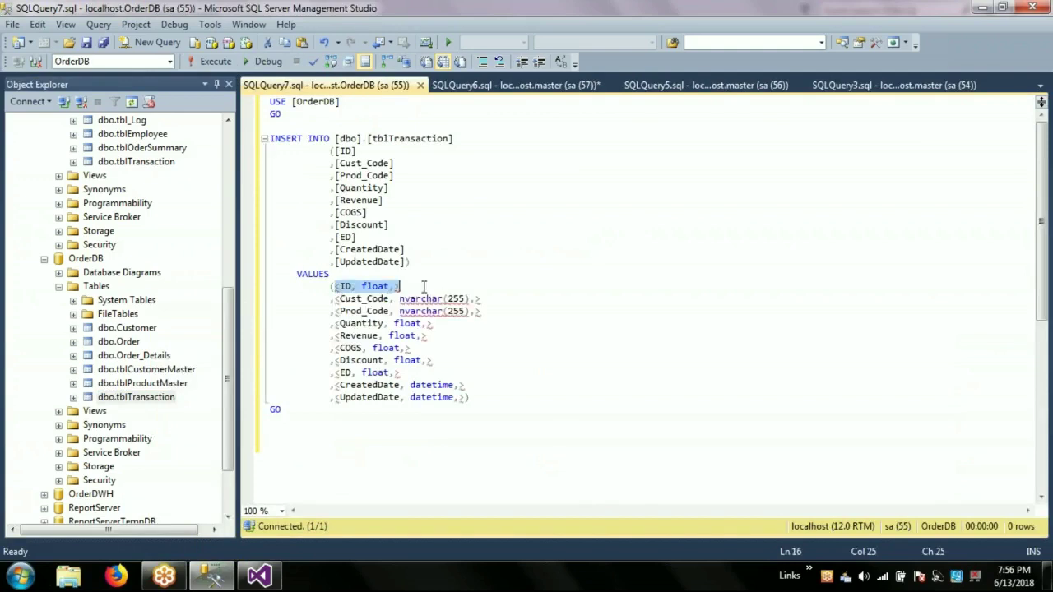
type("1001")
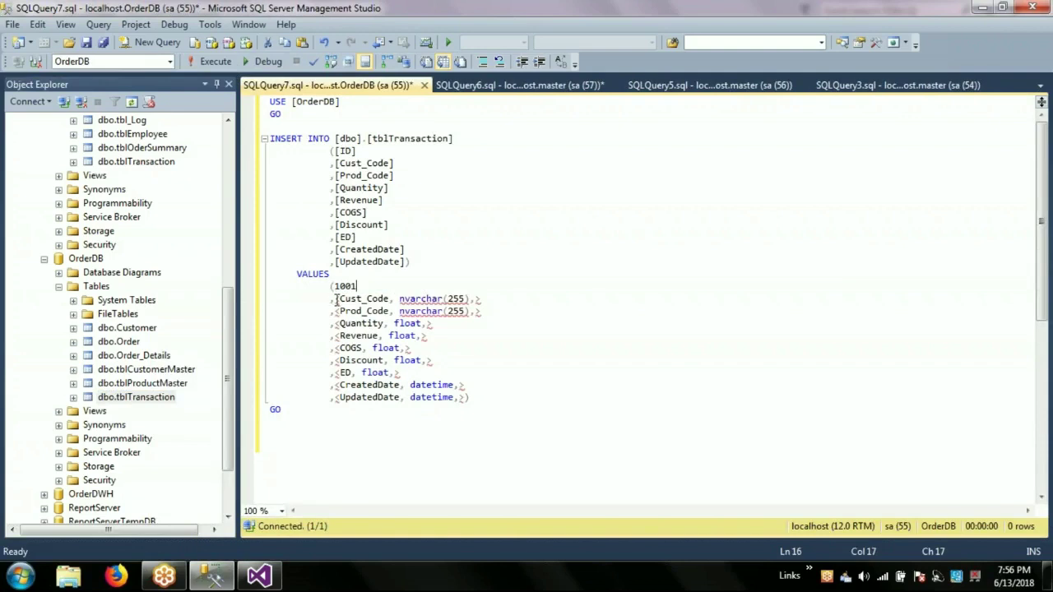
left_click_drag(335, 299, 533, 299)
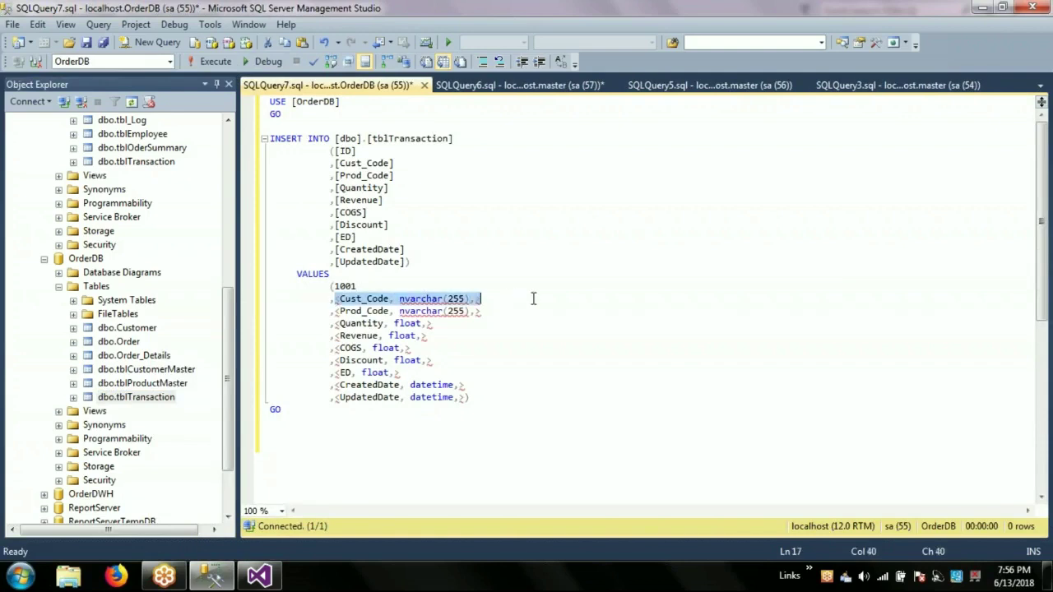
type("''")
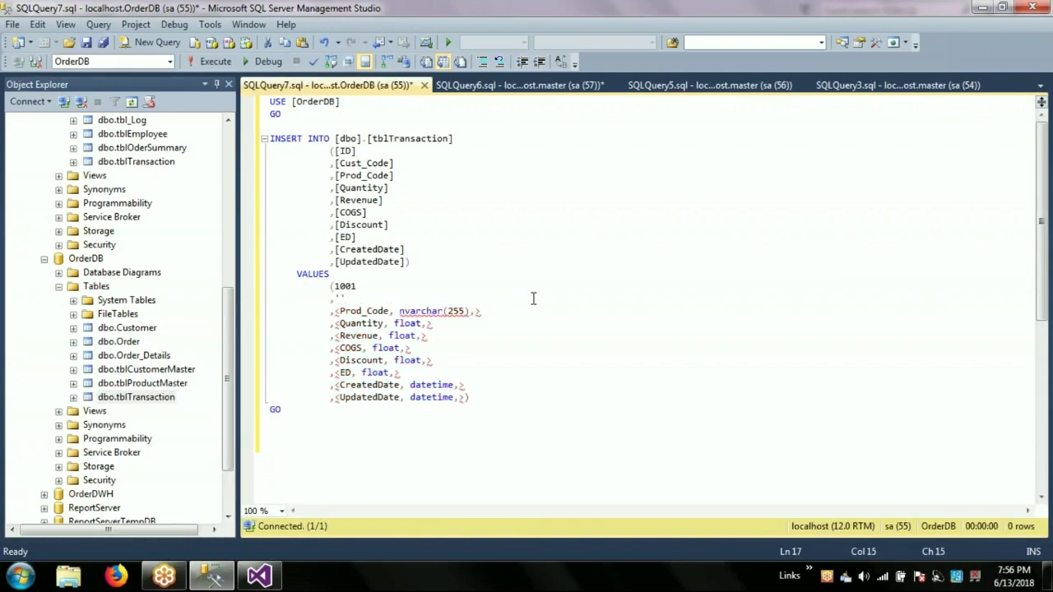
type("dssdfs")
left_click_drag(336, 311, 483, 311)
type("''")
key("Left")
type("awesdv")
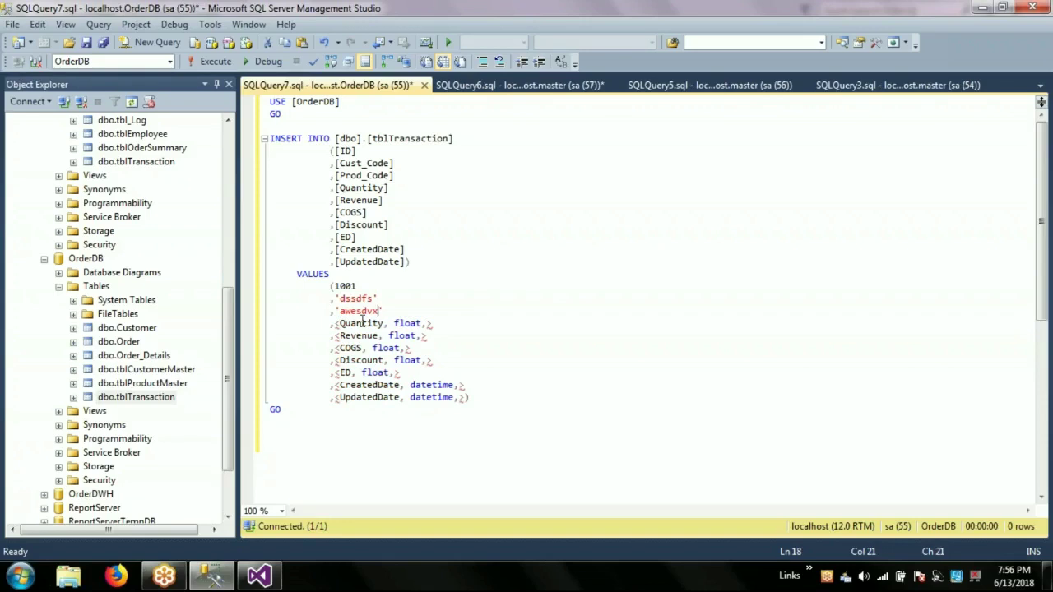
Step: Set the insert values for Quantity to 15, Revenue to 1542, COGS to 253, Discount to 15 and ED to 250
left_click_drag(336, 324, 468, 327)
type("15")
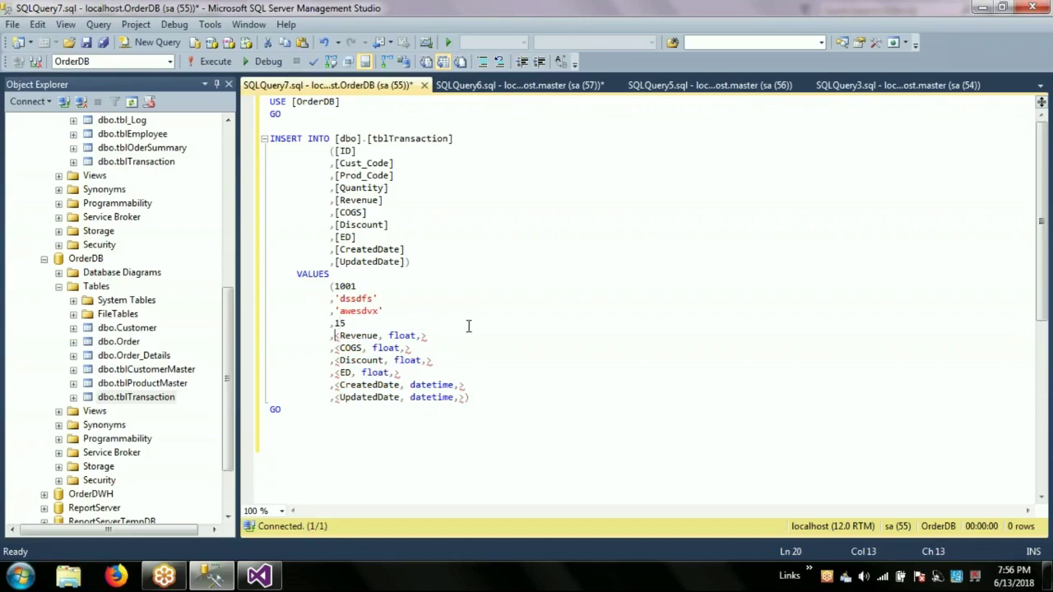
key("shift+End")
type("1")
left_click_drag(337, 348, 451, 347)
type("2")
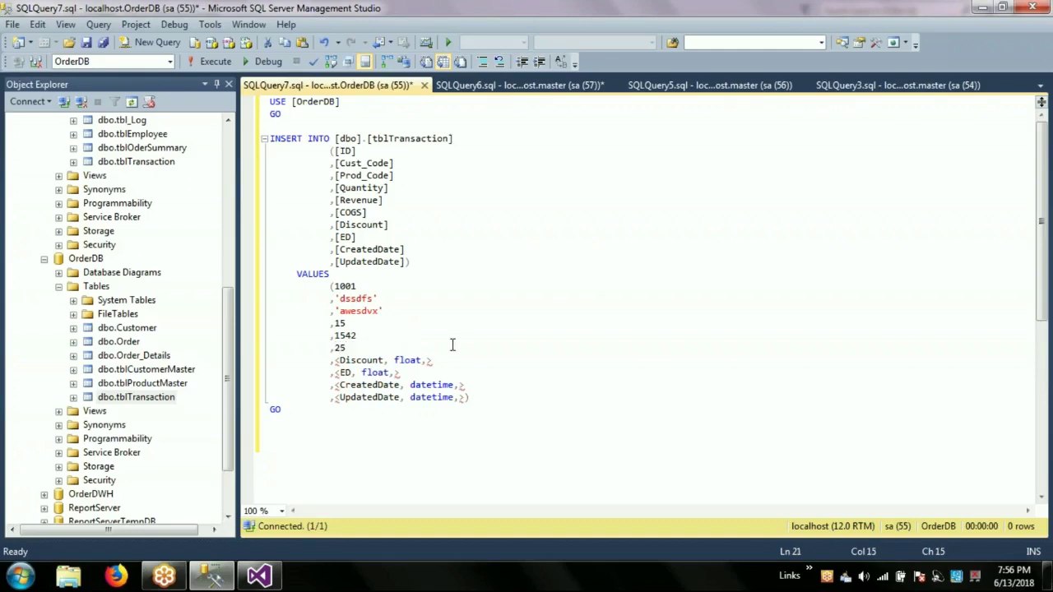
left_click_drag(434, 360, 338, 362)
type("0")
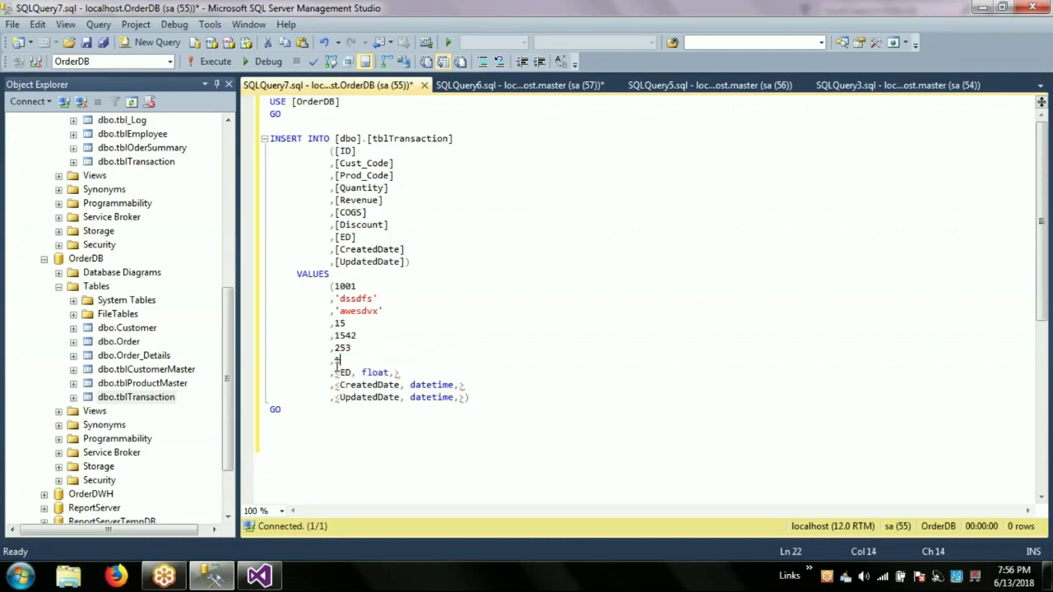
left_click_drag(335, 372, 439, 375)
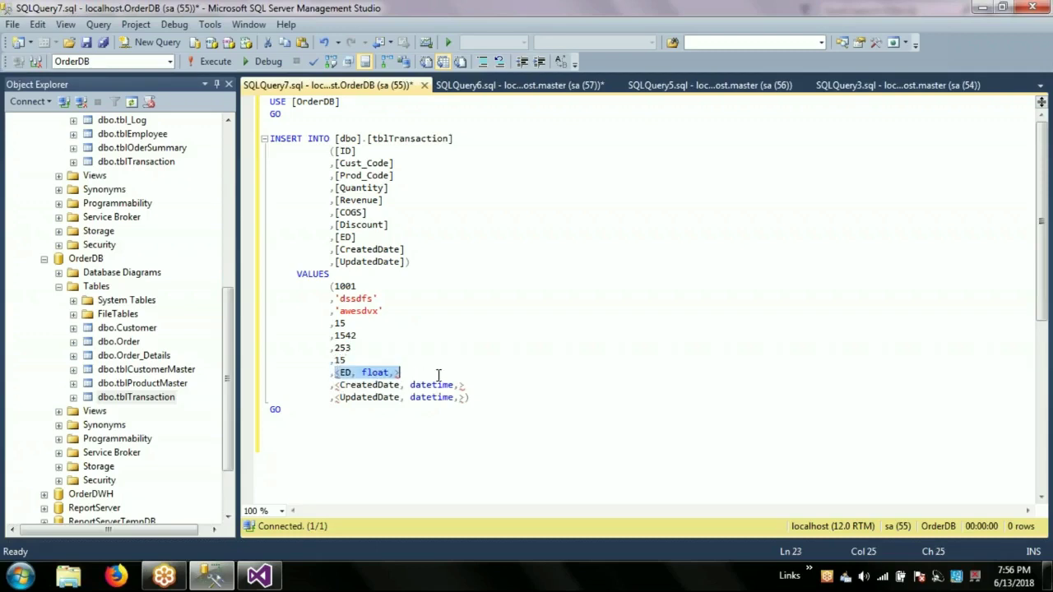
type("250")
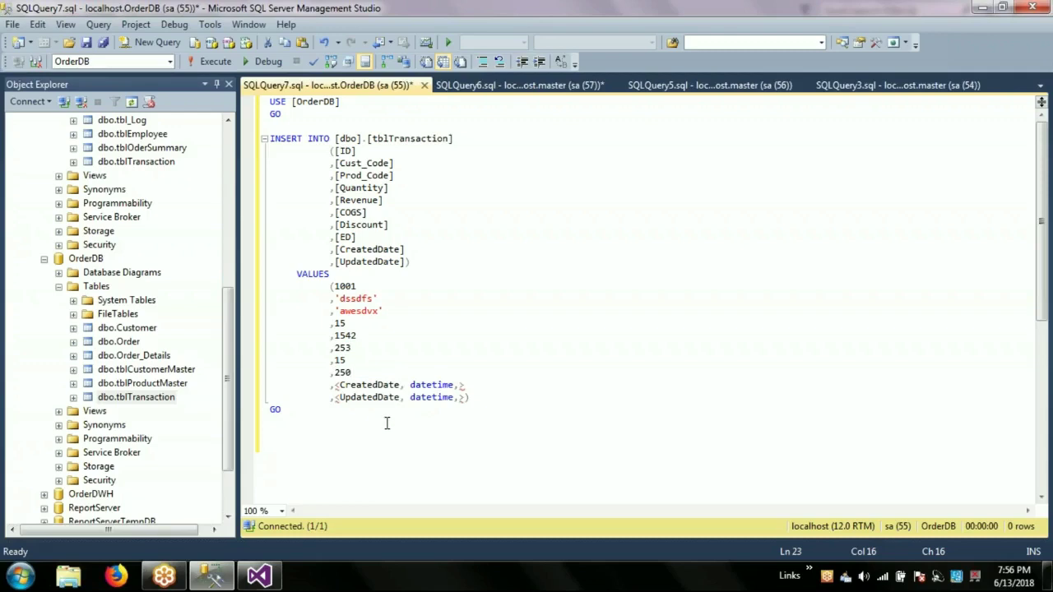
Step: Set CreatedDate to getdate() and UpdatedDate to null, and execute the insert into OrderDB's tblTransaction
left_click_drag(336, 386, 470, 389)
type("getdate")
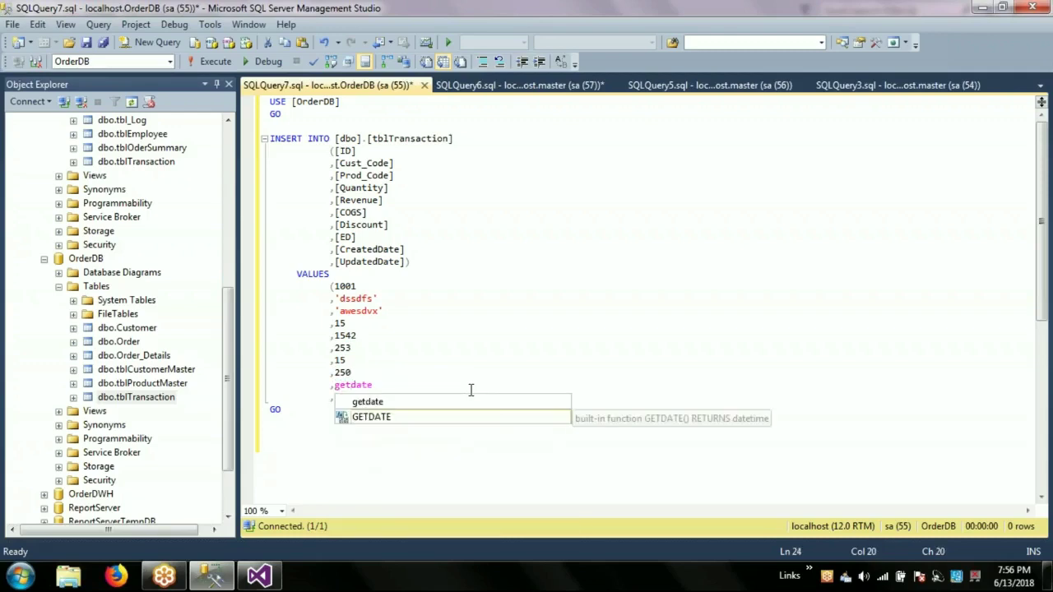
key("Escape")
type("()")
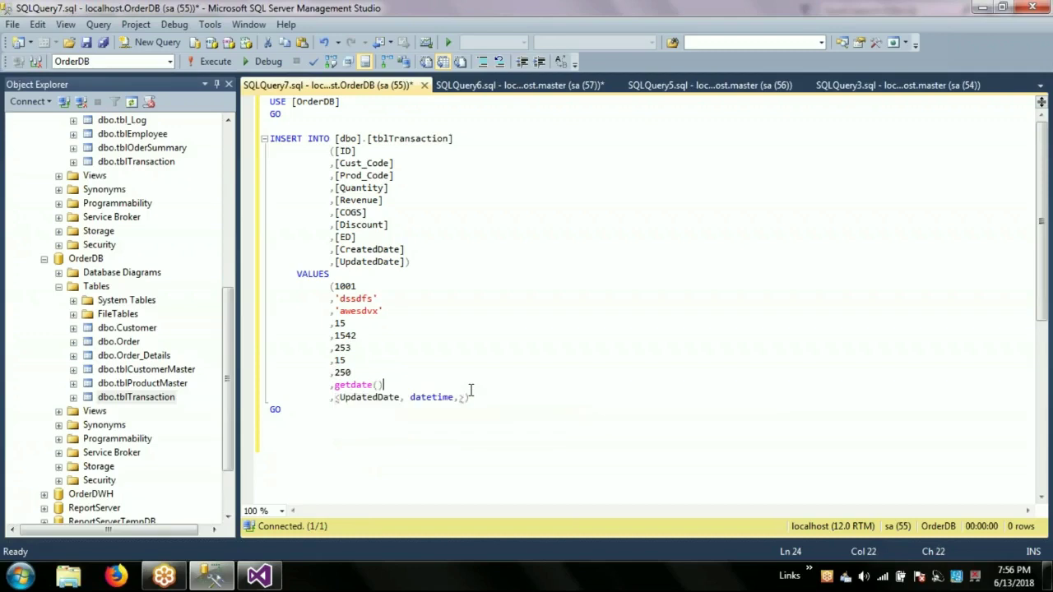
key("ctrl+End")
left_click_drag(463, 397, 336, 399)
type("null")
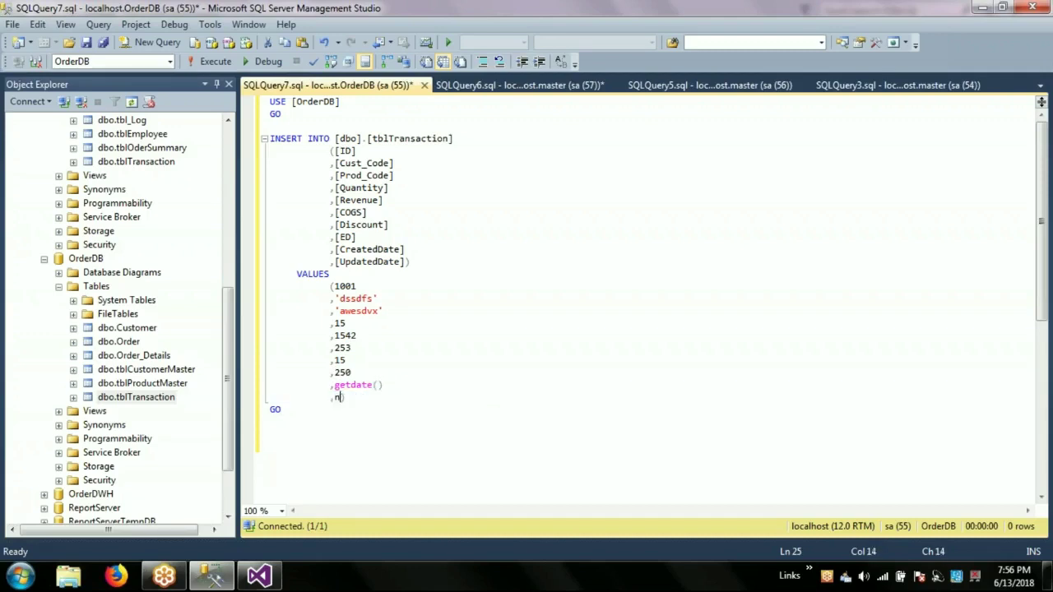
left_click(534, 260)
left_click(218, 63)
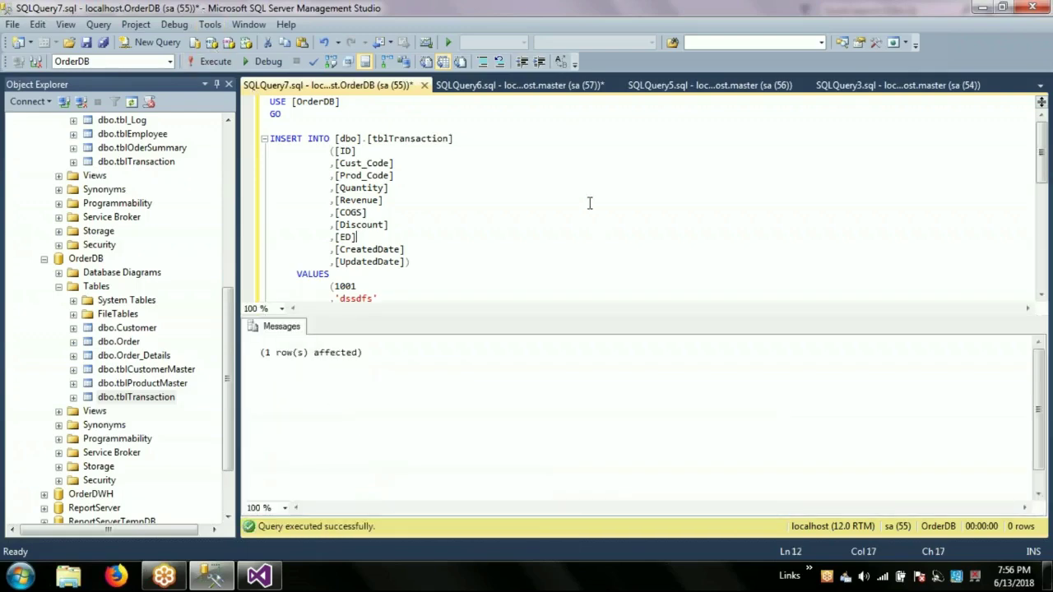
Step: Run the RowCountTransf.dtsx package in Visual Studio and return to SSMS
key("alt+Tab")
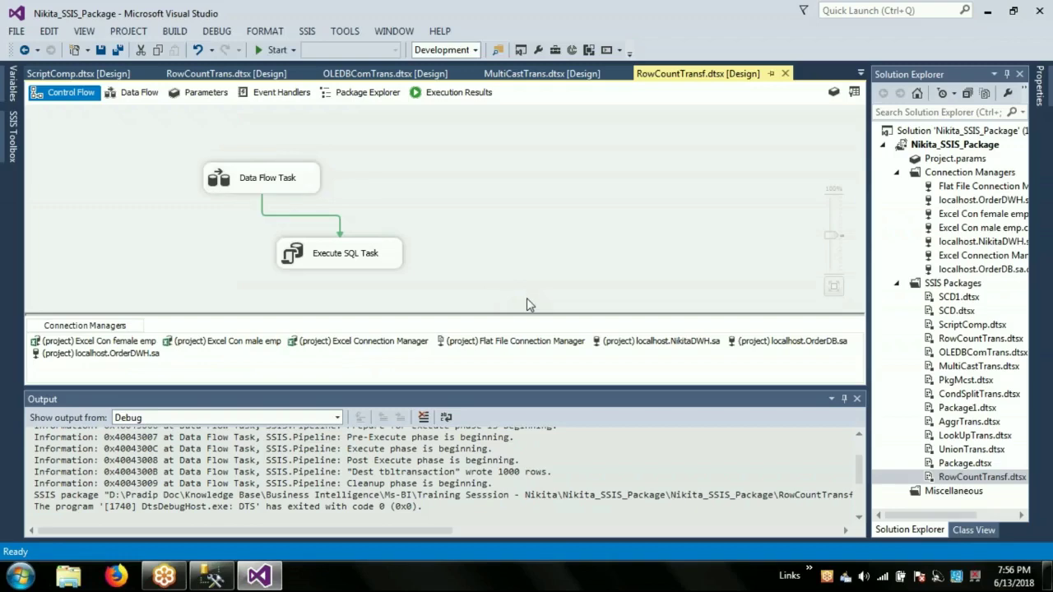
left_click(274, 50)
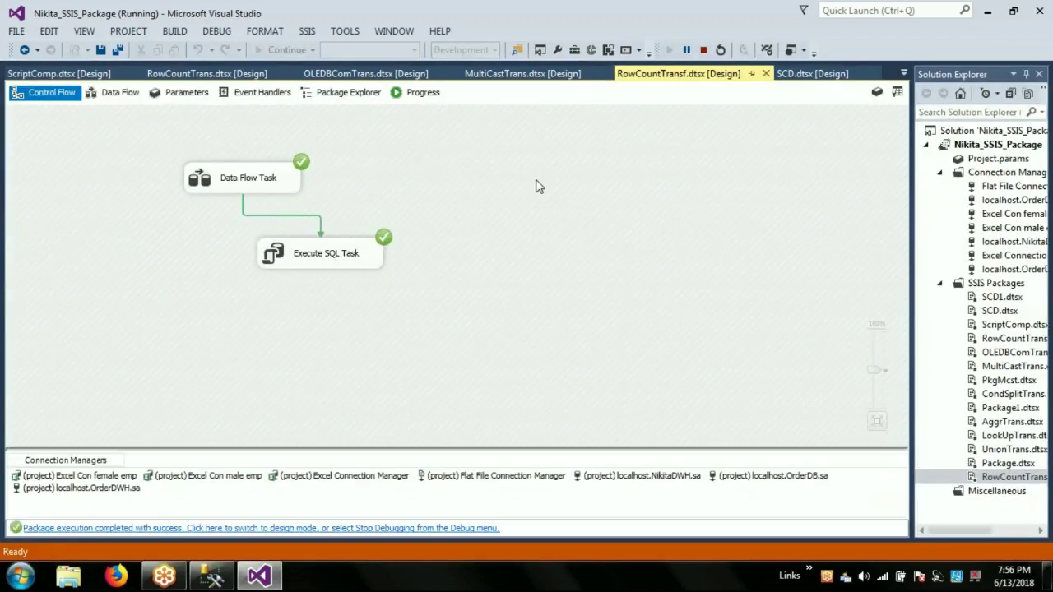
left_click(227, 579)
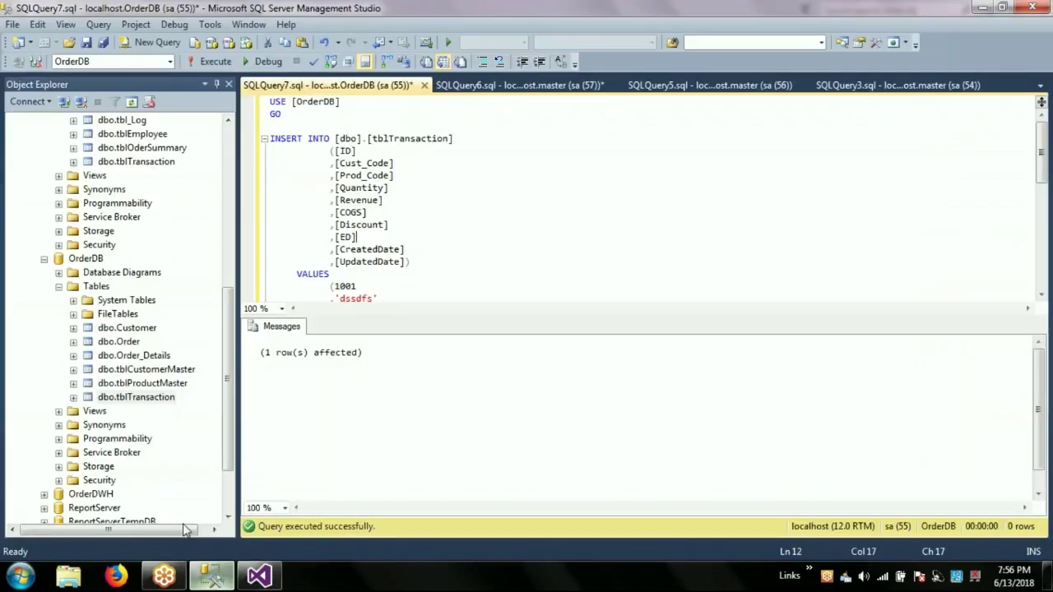
Step: Rerun the NikitaDWH tbl_Log query and check the newest row's ExecutionDate and RecordCount
left_click(518, 84)
left_click(686, 86)
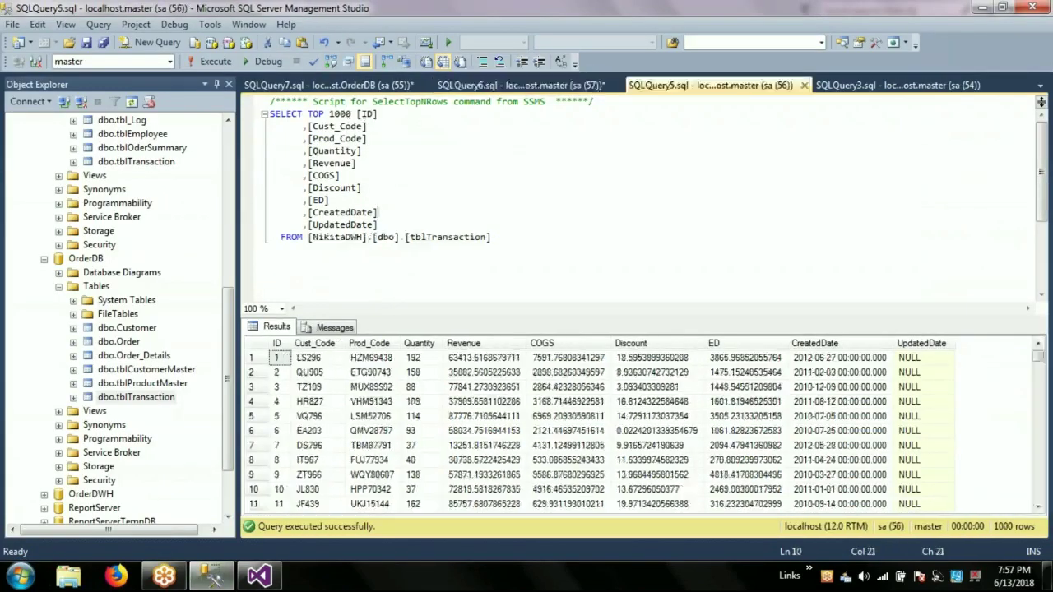
left_click(869, 86)
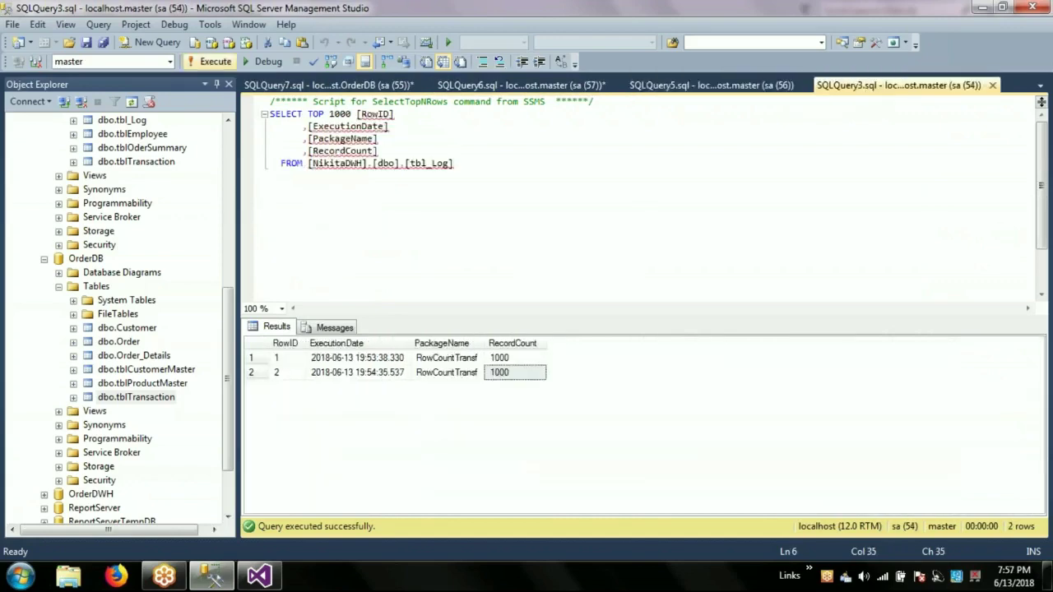
left_click(211, 62)
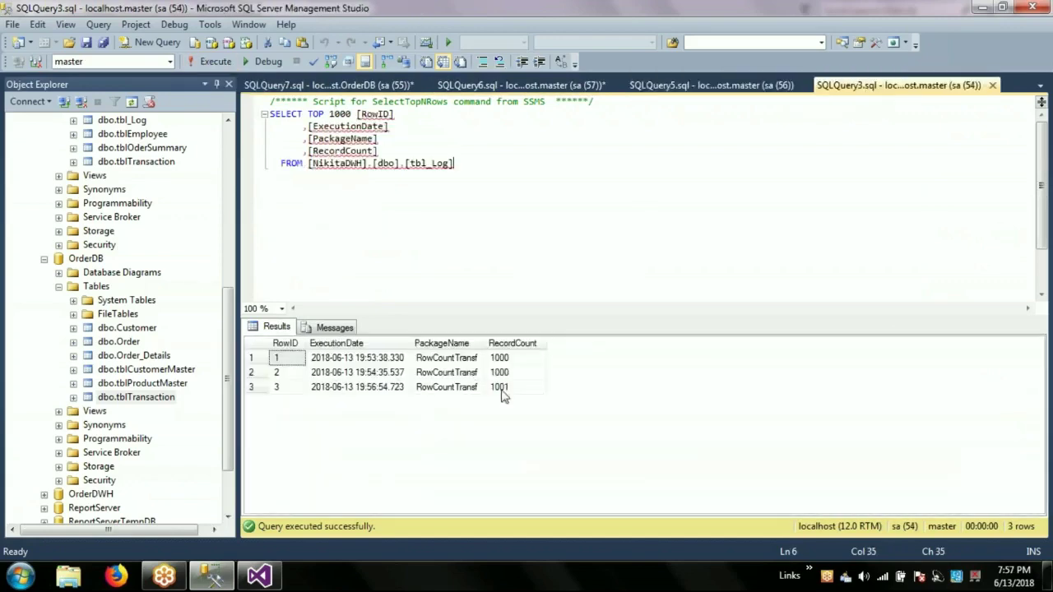
left_click(393, 393)
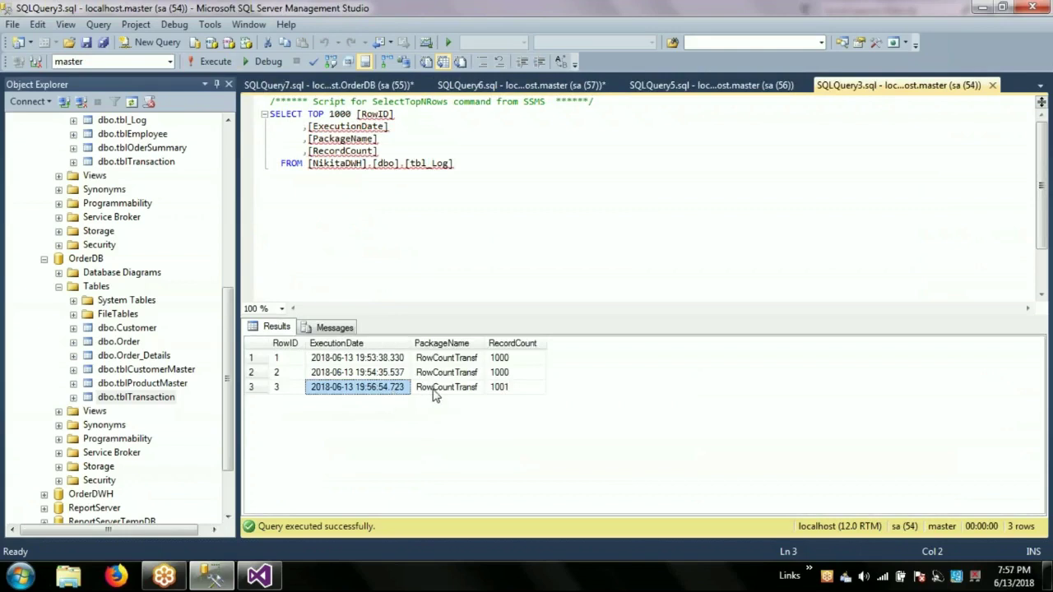
left_click(510, 393)
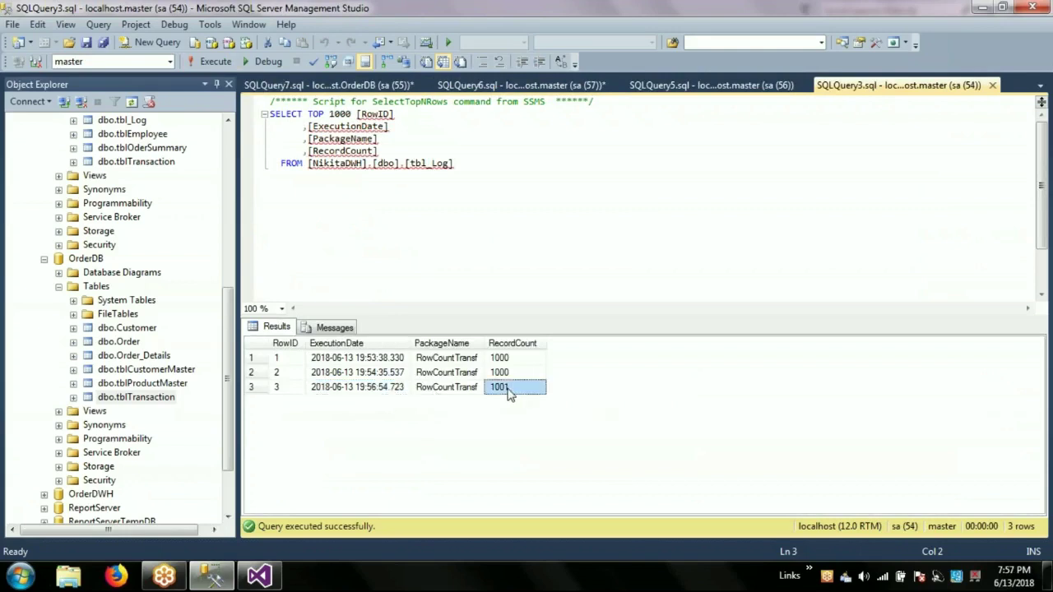
left_click(696, 242)
right_click(698, 242)
key("Escape")
Step: Rerun the NikitaDWH tblTransaction top 1000 query and view its execution messages
left_click(782, 86)
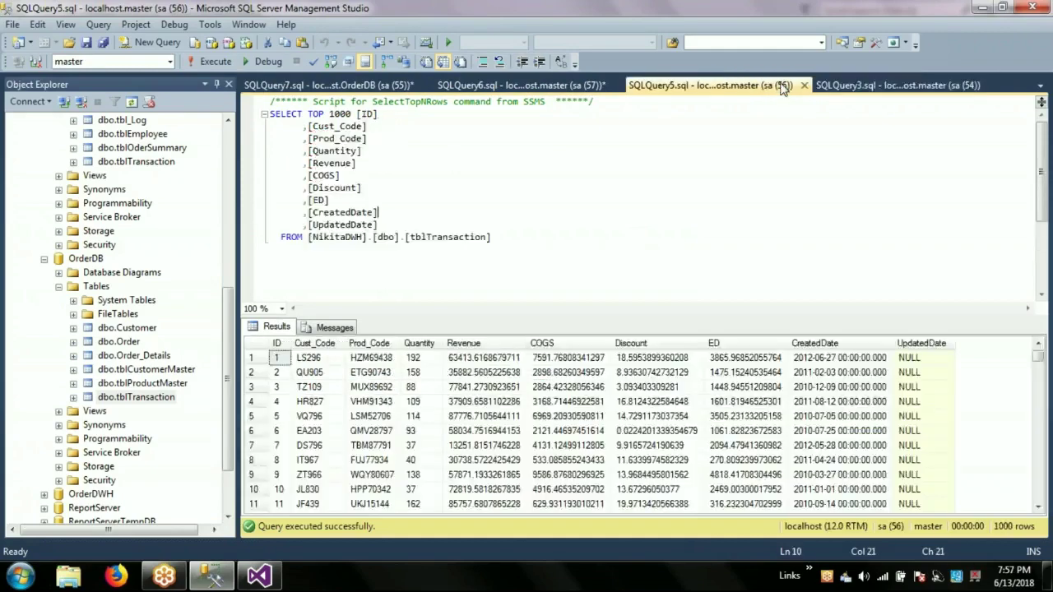
left_click(484, 225)
left_click(216, 60)
left_click(329, 327)
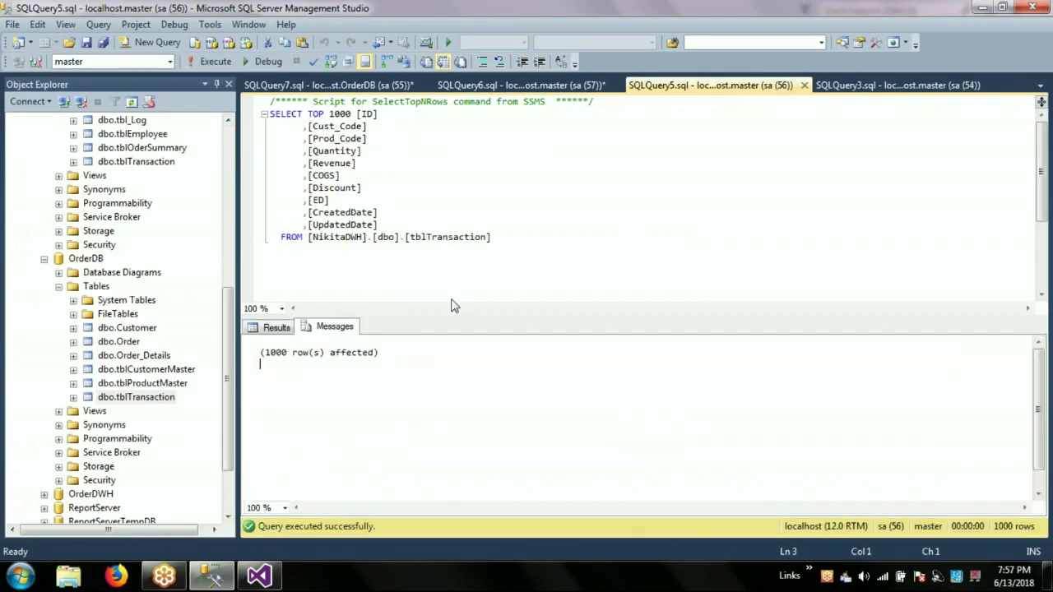
left_click(581, 162)
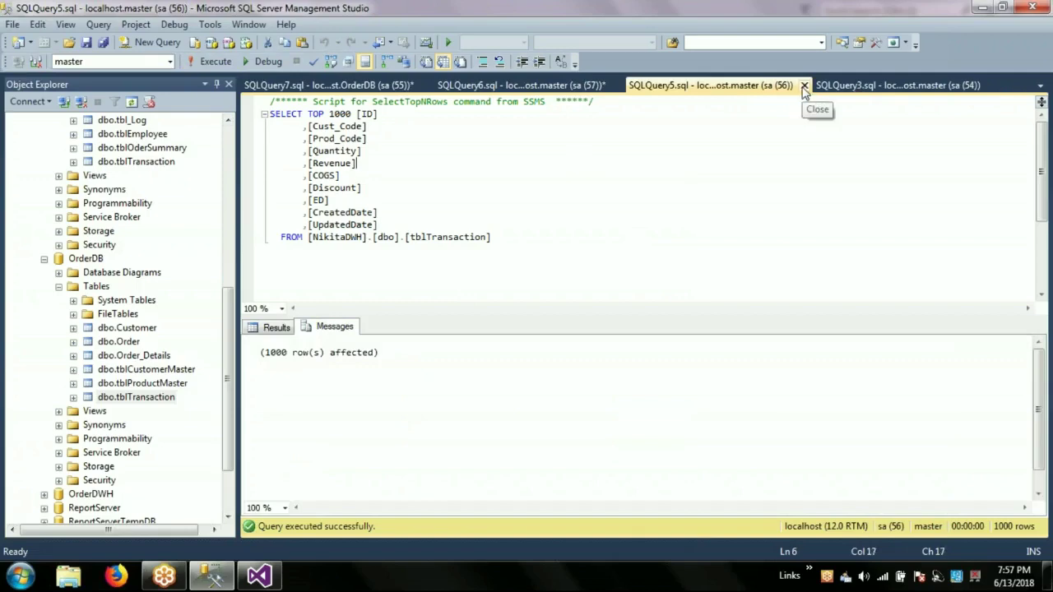
Step: Close the NikitaDWH tblTransaction and tbl_Log query windows
left_click(804, 87)
left_click(806, 86)
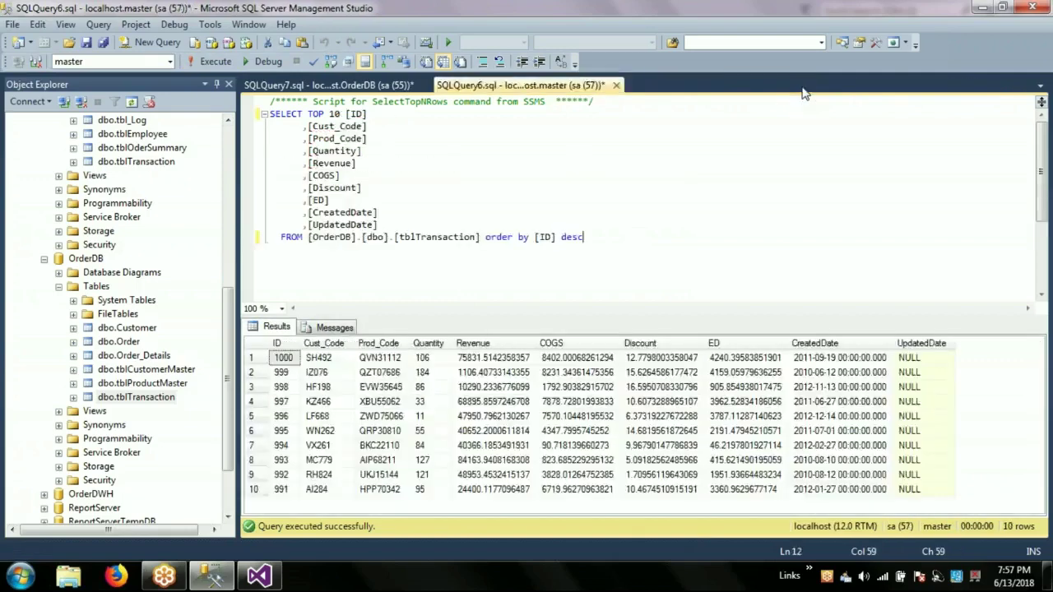